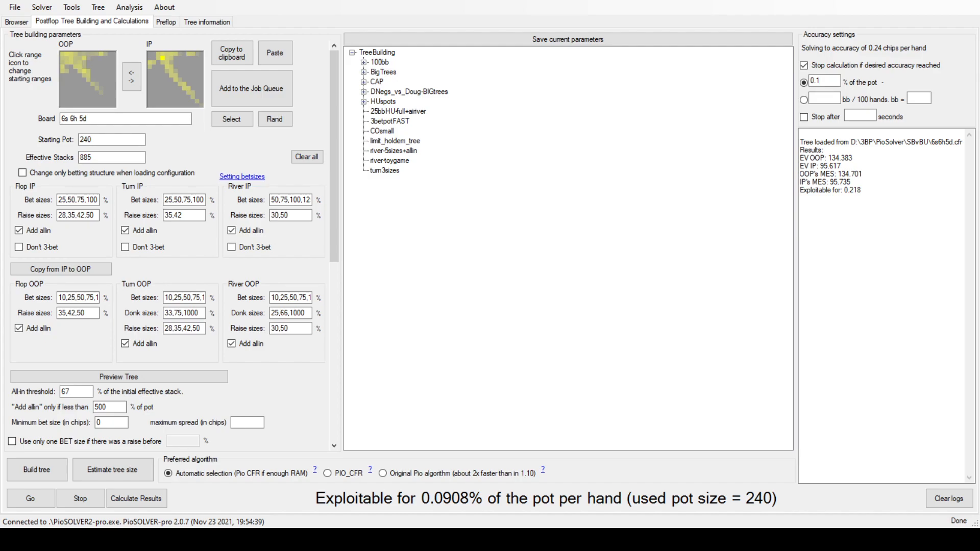
- Expand the 100bb folder in the list of saved tree configurations
left_click(86, 140)
left_click(100, 154)
left_click(364, 63)
left_click(365, 63)
left_click(365, 63)
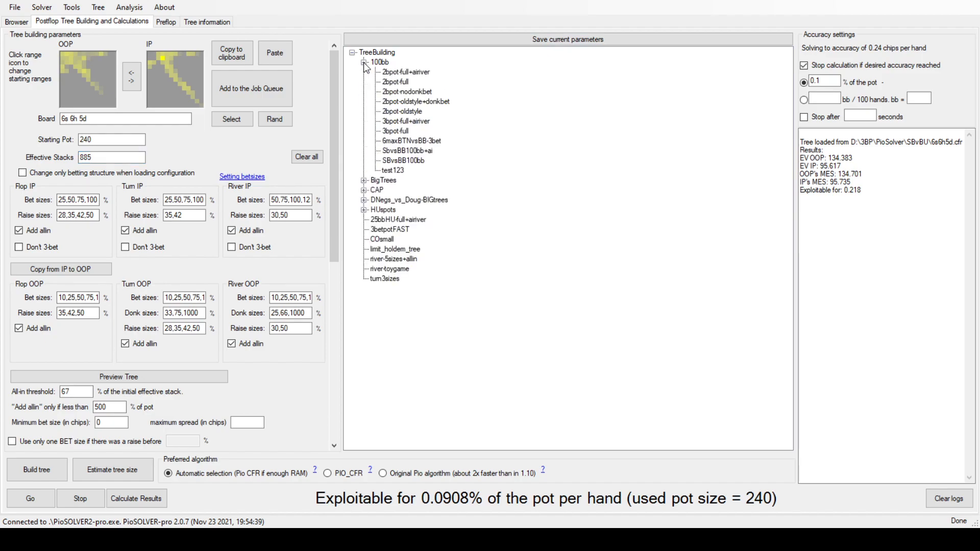
left_click(365, 63)
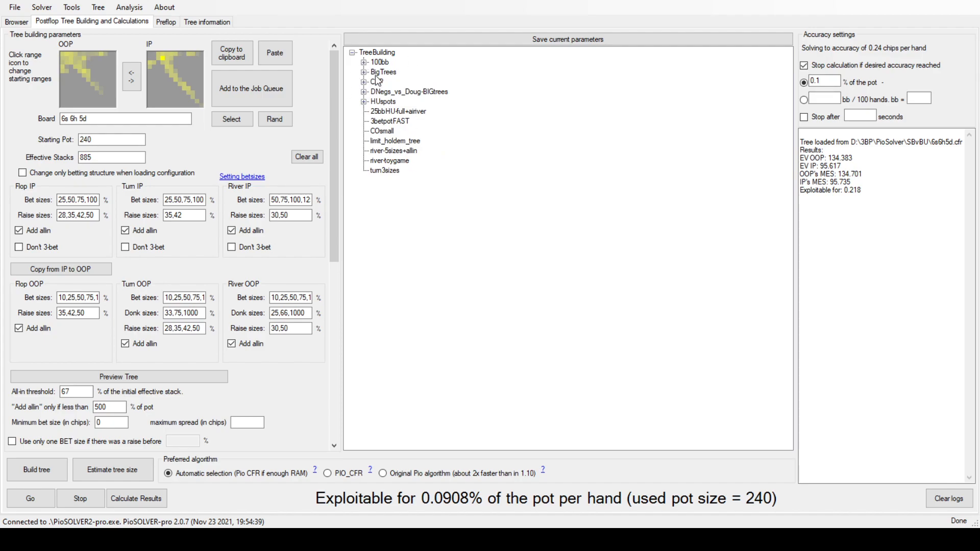
left_click(365, 63)
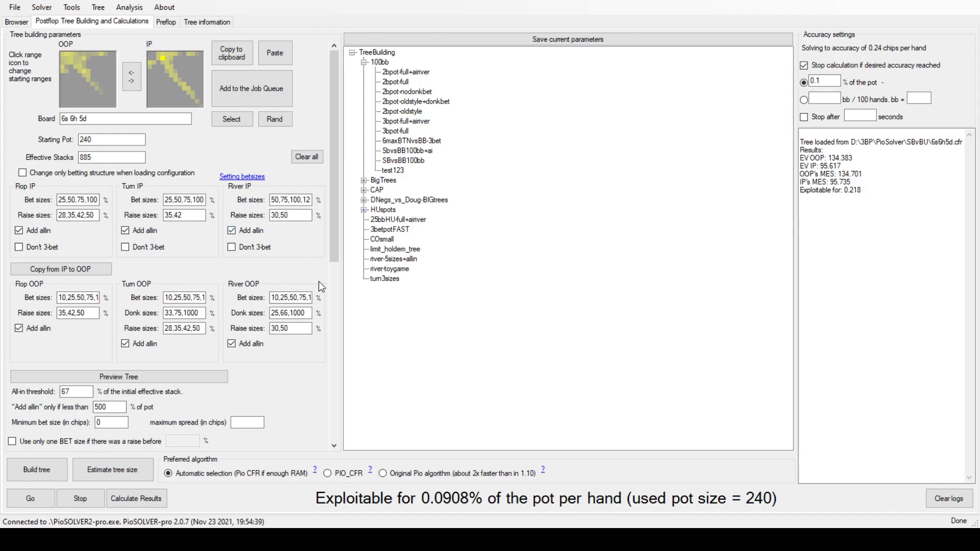
left_click(289, 298)
left_click(72, 199)
left_click(72, 199)
double_click(71, 200)
left_click(87, 212)
double_click(87, 214)
left_click(98, 215)
left_click(87, 200)
left_click_drag(136, 141, 74, 147)
left_click(119, 138)
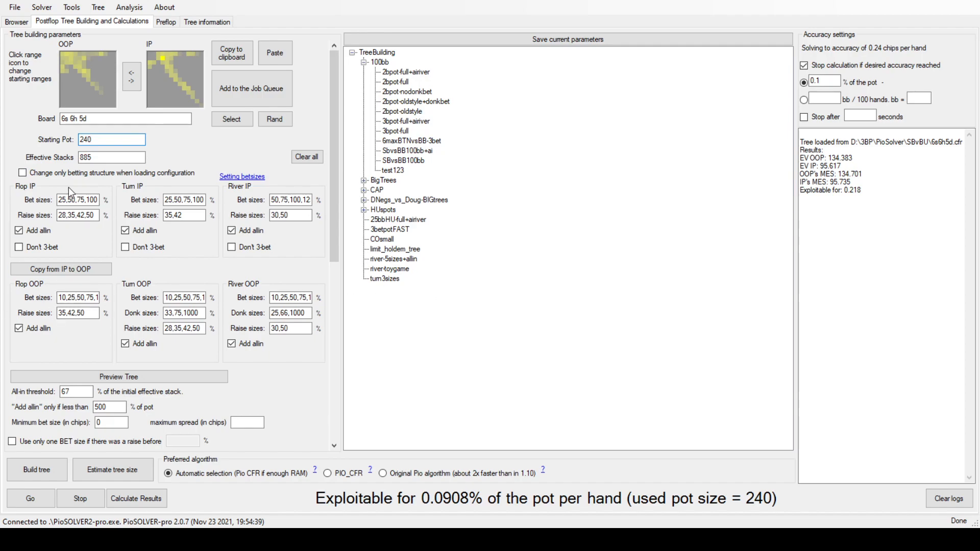
- Set the flop IP raise sizes to 33,2.2x and preview the tree
double_click(83, 215)
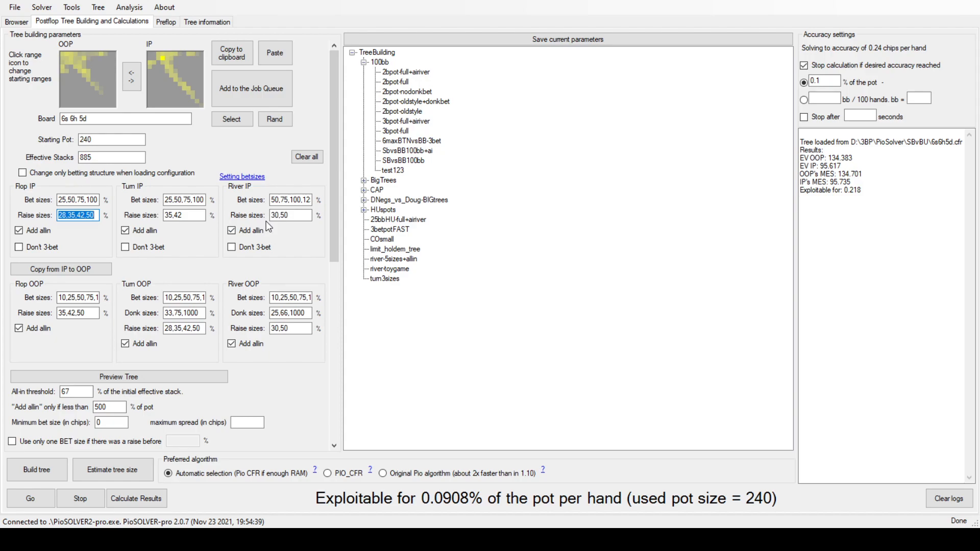
type("33,")
type("2.2x")
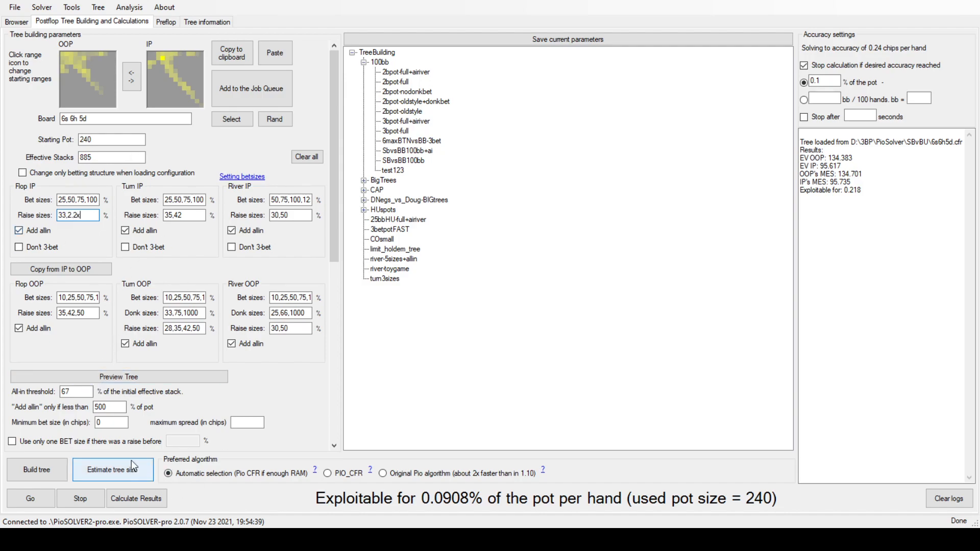
left_click(164, 379)
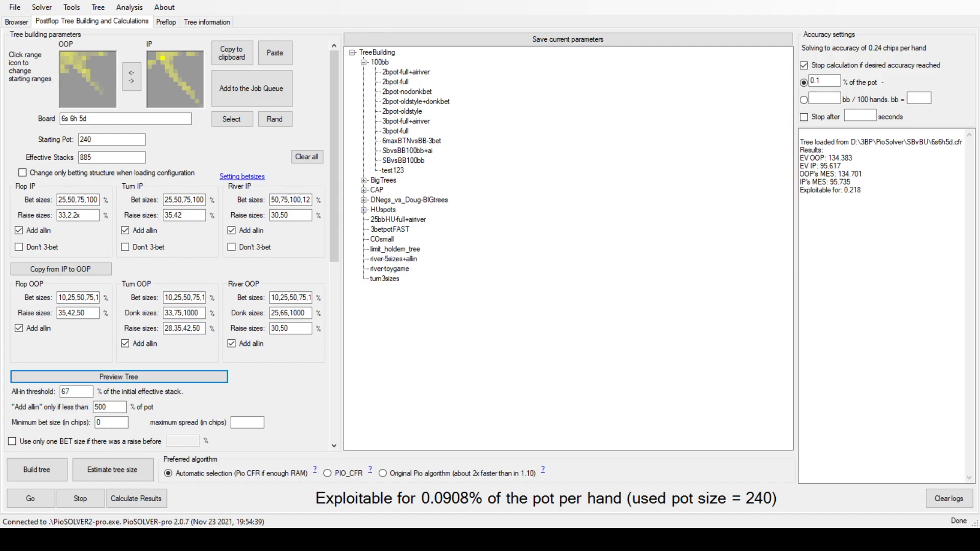
- Set the flop OOP bet size to 80c and append 120c to the flop IP raise sizes
left_click(86, 215)
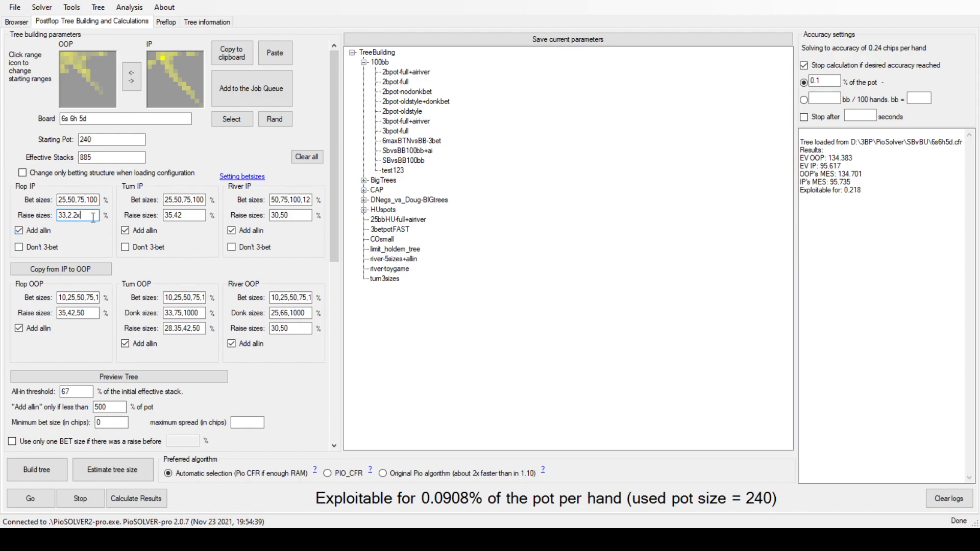
double_click(81, 297)
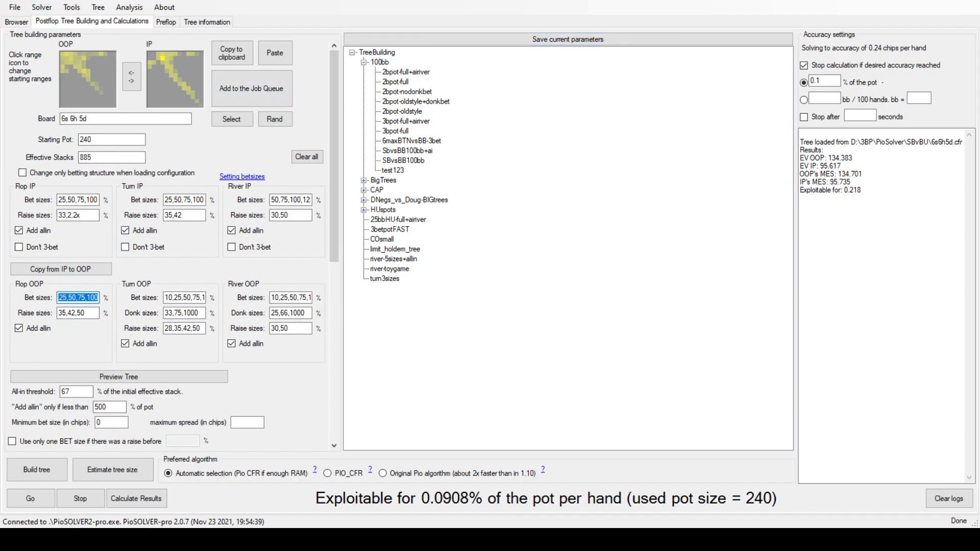
type("80c")
left_click(92, 217)
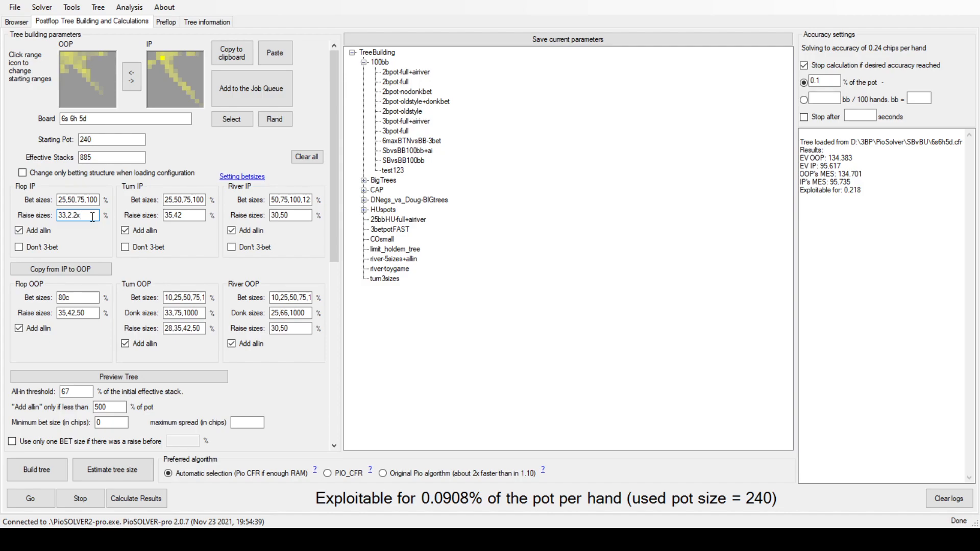
type("120c")
- Build the game tree for the 6s 6h 5d flop from the current parameters
left_click(113, 469)
left_click(60, 473)
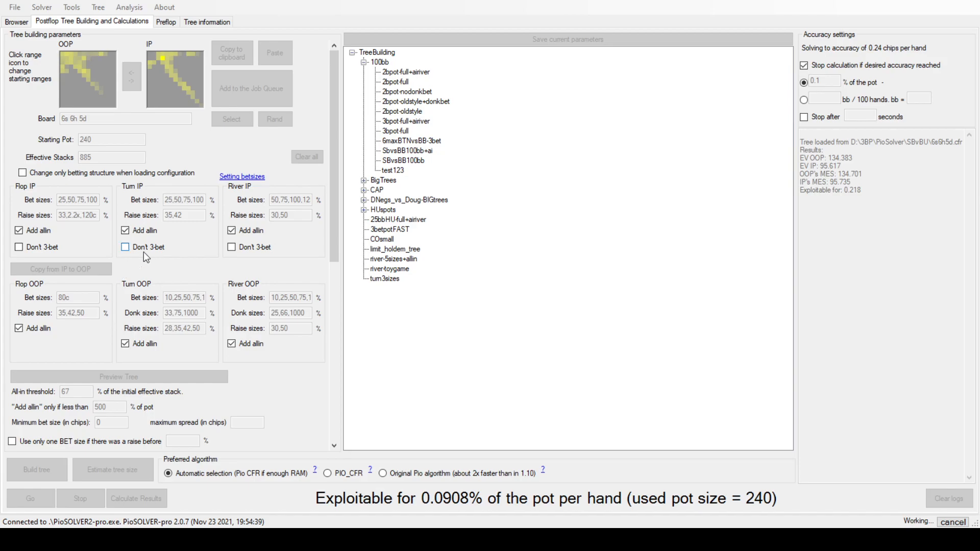
left_click(214, 376)
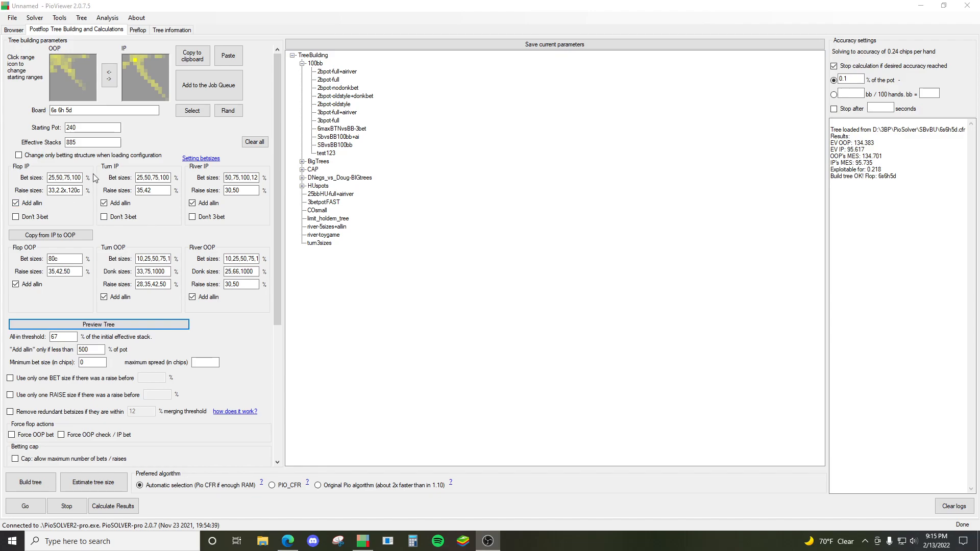
- Preview the tree in an enlarged window, examine the IP options facing the OOP flop bet of 80, and close the preview
left_click(115, 326)
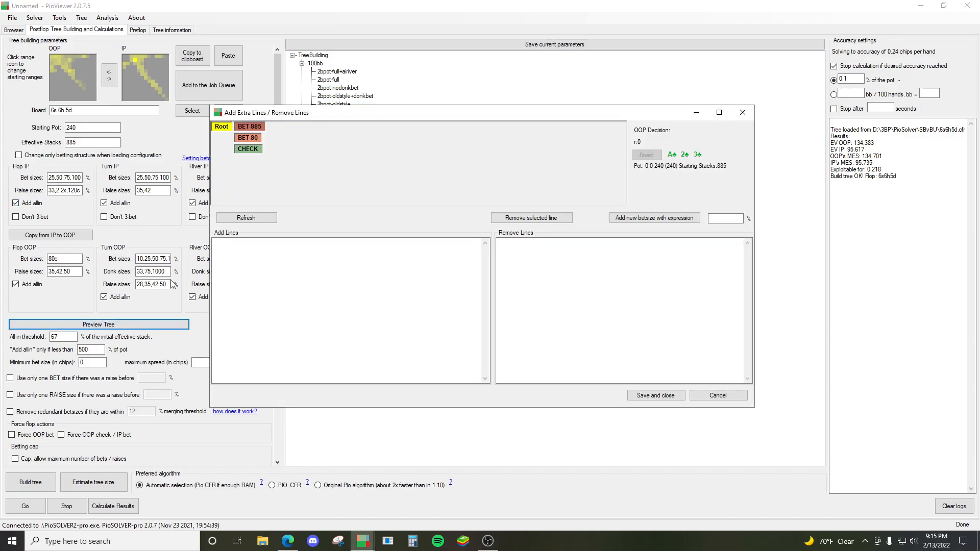
left_click_drag(754, 408, 852, 482)
left_click_drag(534, 112, 487, 90)
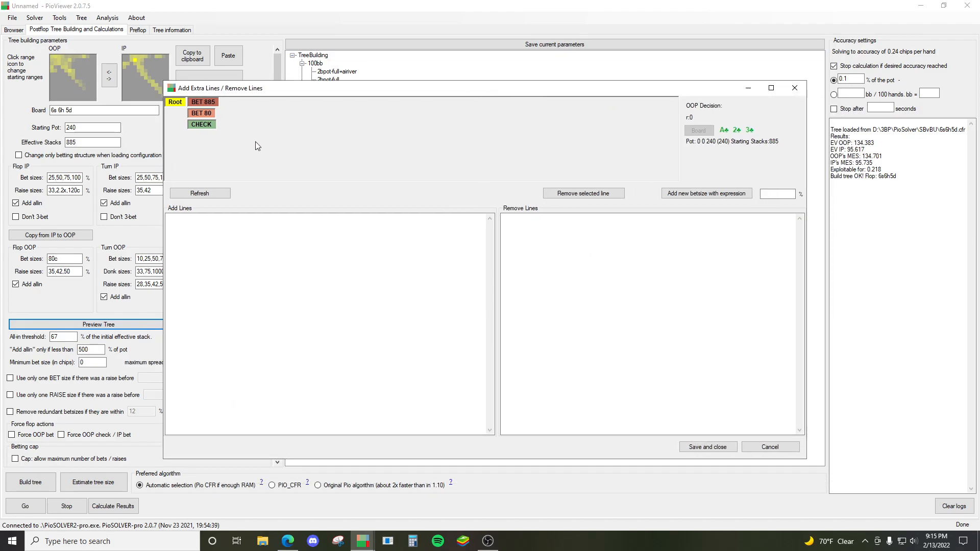
left_click(212, 124)
left_click(174, 102)
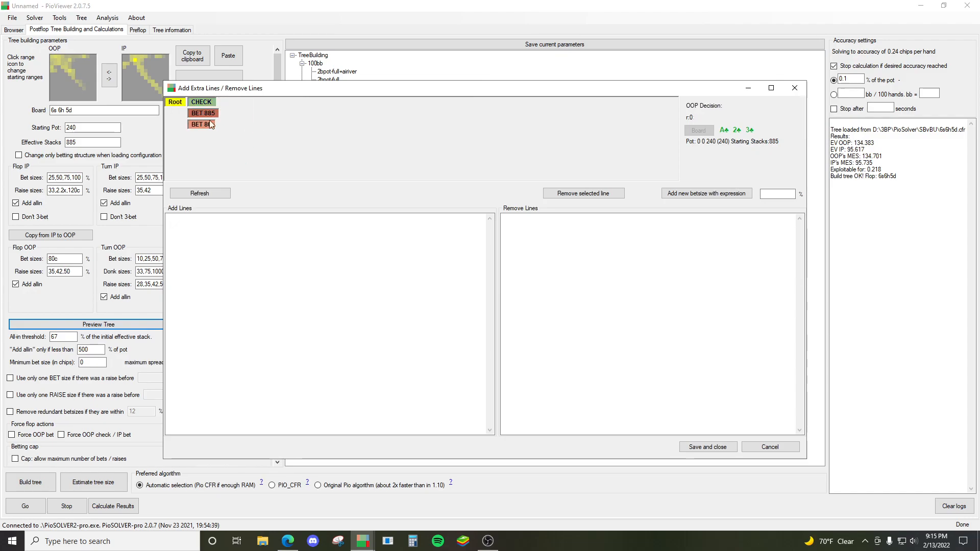
left_click(202, 124)
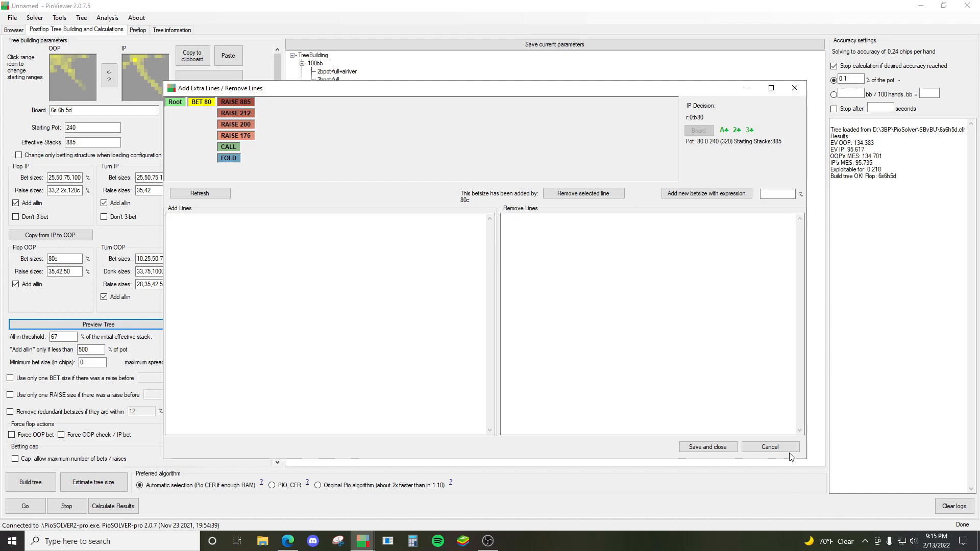
left_click(769, 447)
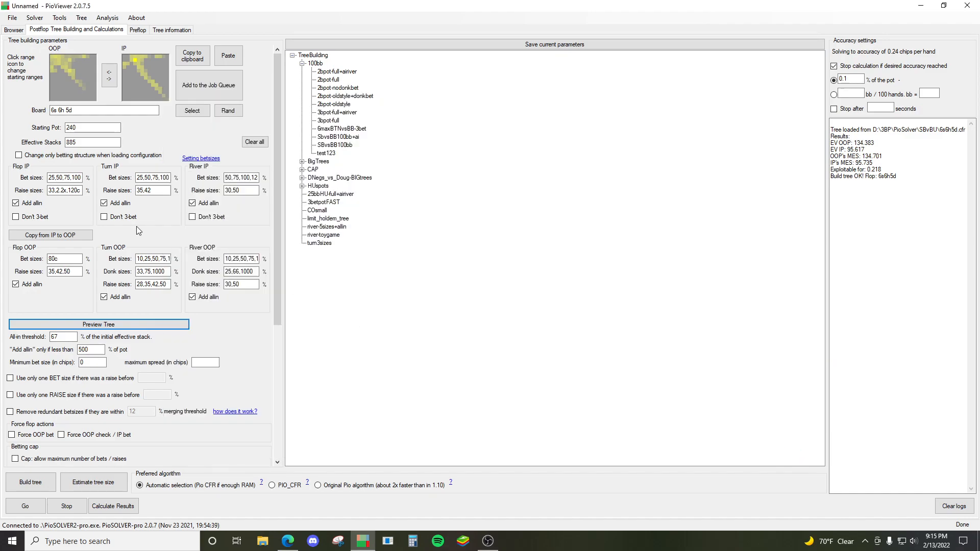
- Append 2e to the flop IP raise sizes and preview the line bet 80, raise 328, call, turn check
left_click(78, 191)
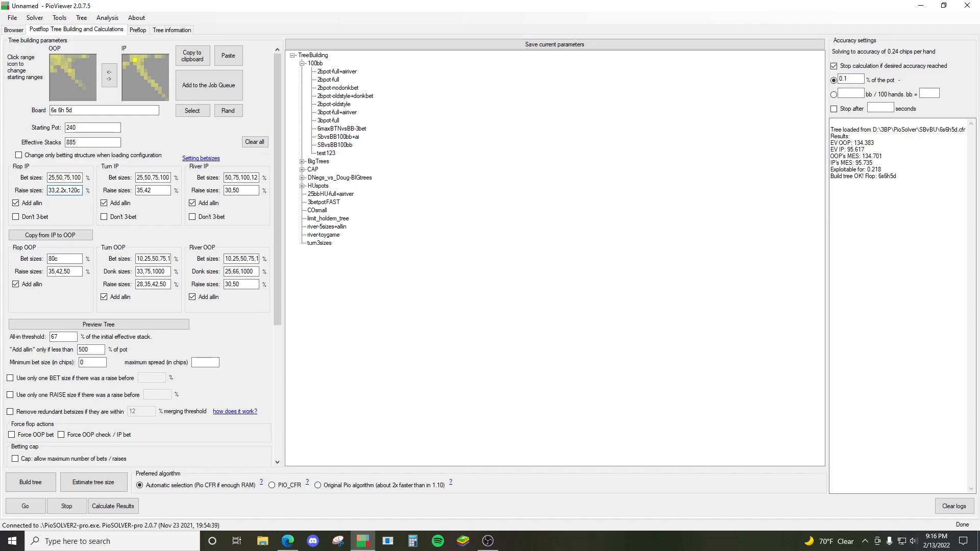
type(",2e")
left_click(85, 324)
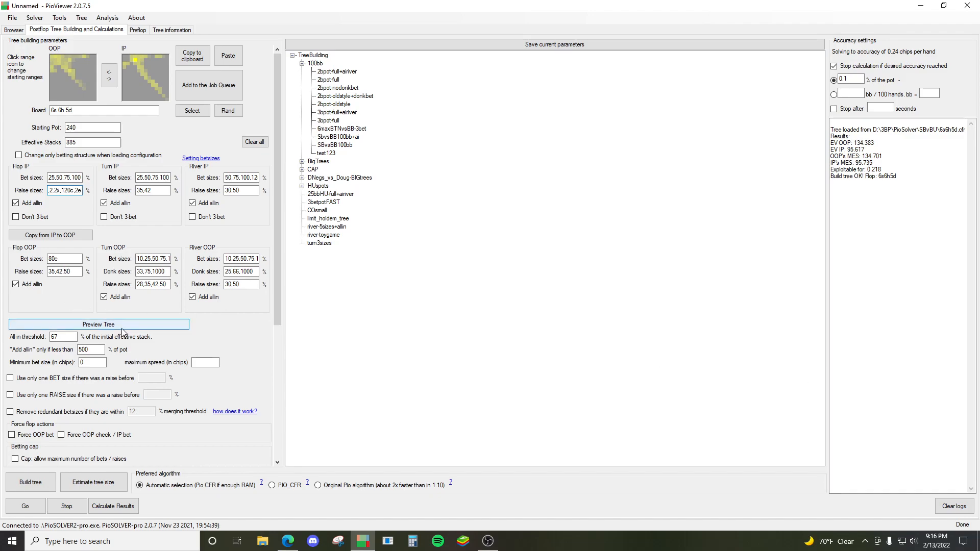
left_click(190, 112)
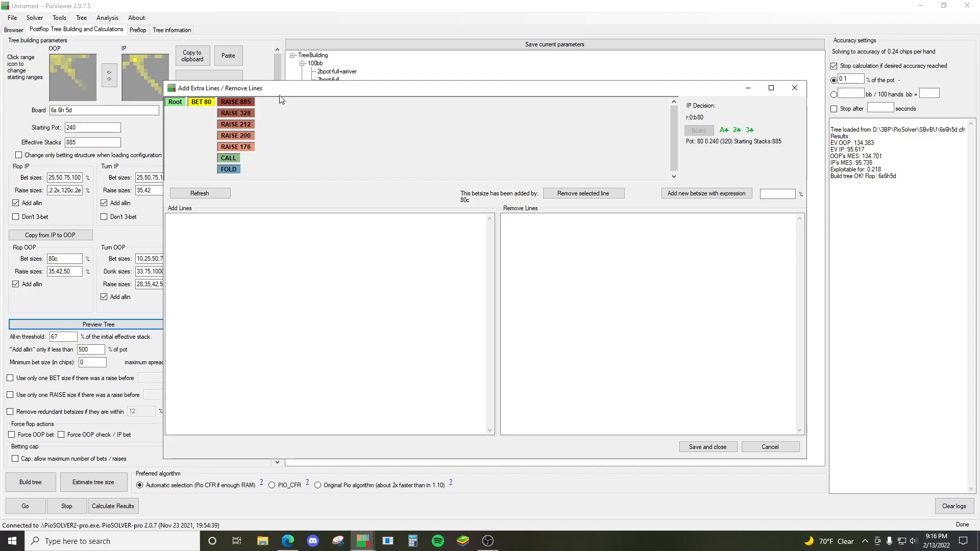
left_click(249, 113)
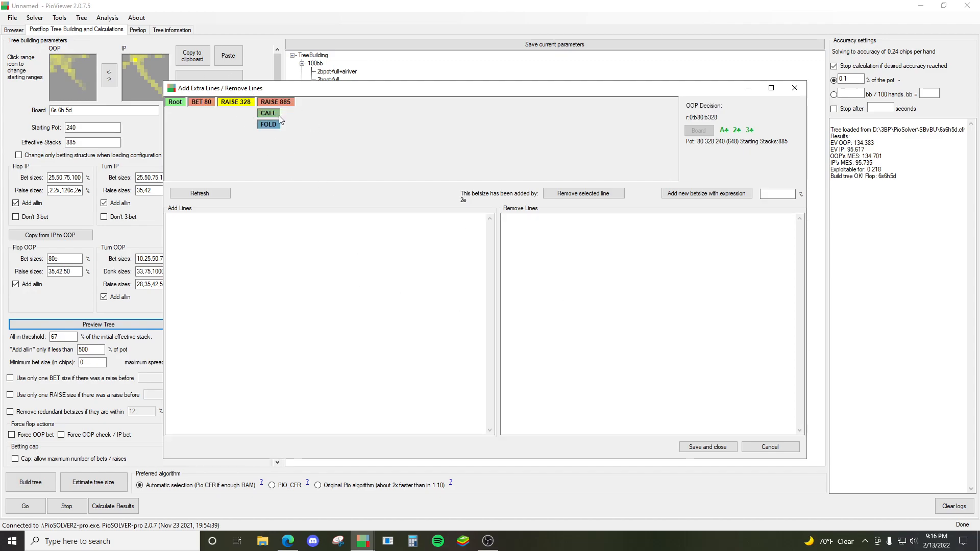
left_click(269, 112)
left_click(335, 113)
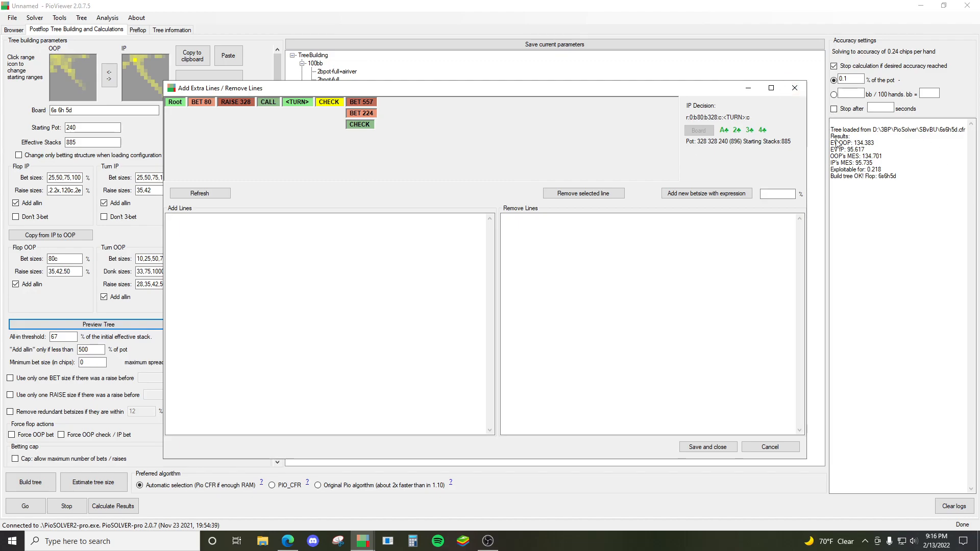
left_click(798, 86)
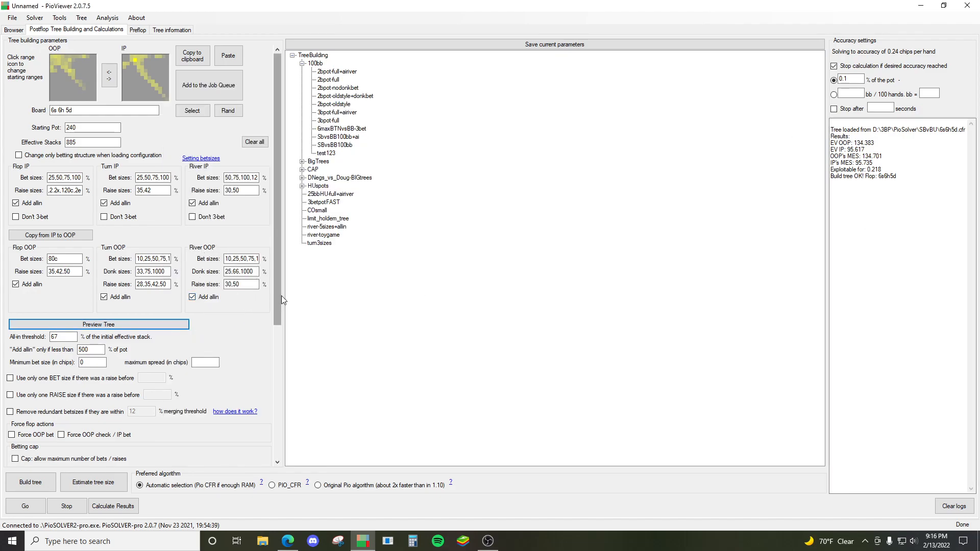
- Open the visual editor for adding and removing tree lines, and close it without making changes
left_click_drag(276, 296, 275, 378)
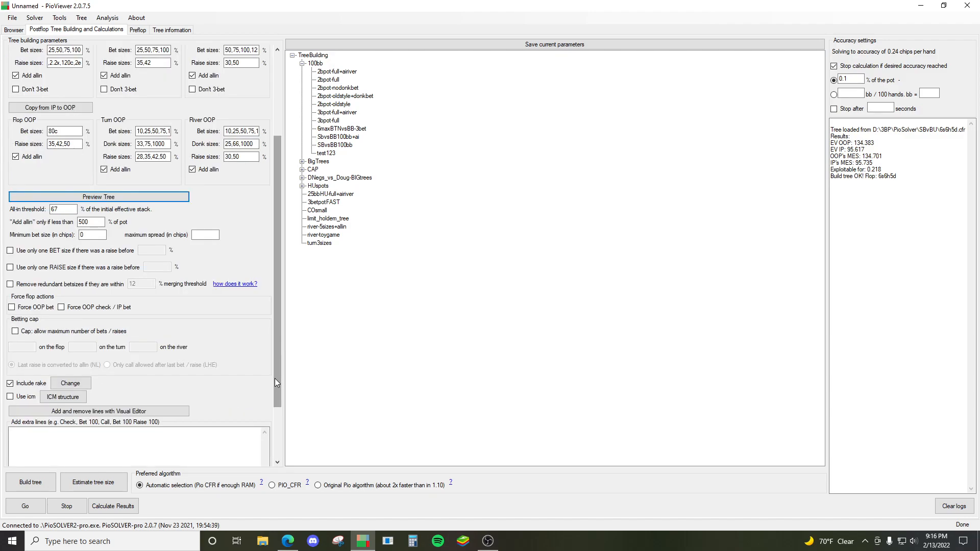
scroll(273, 395, "down", 1)
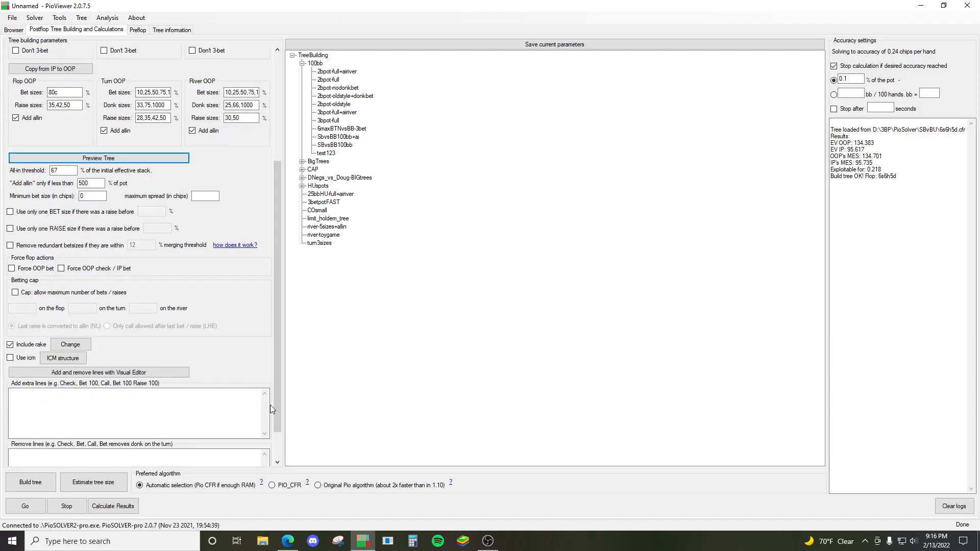
scroll(277, 419, "down", 1)
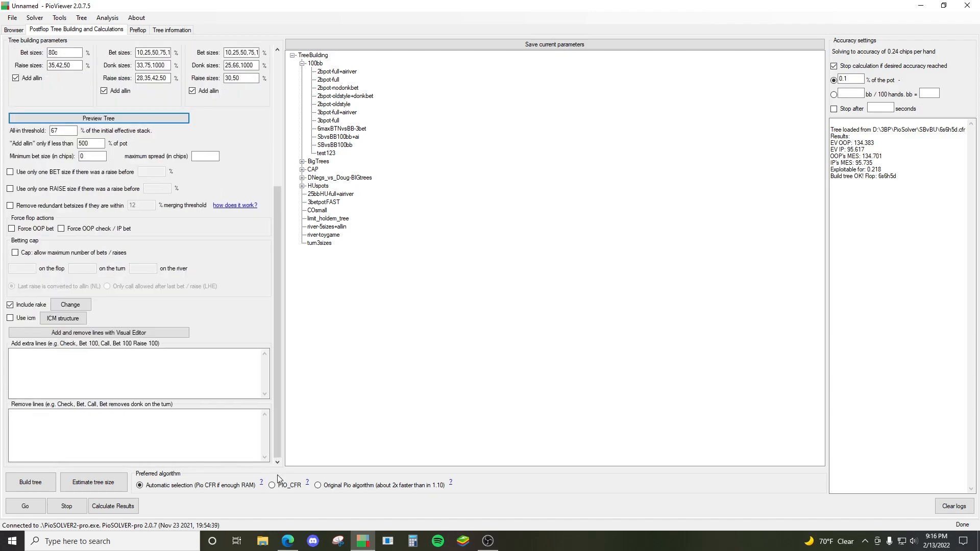
left_click(178, 332)
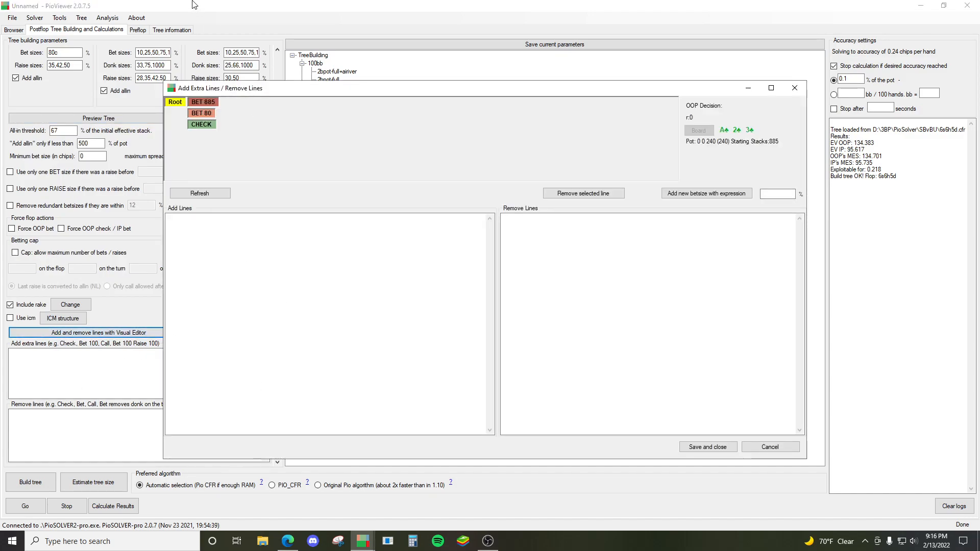
left_click(235, 240)
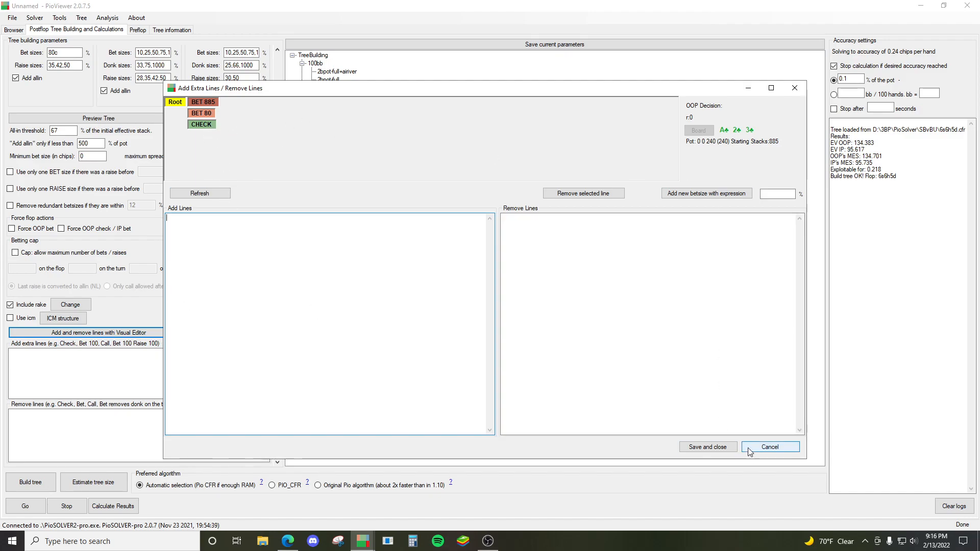
left_click(765, 447)
left_click(128, 333)
left_click(794, 89)
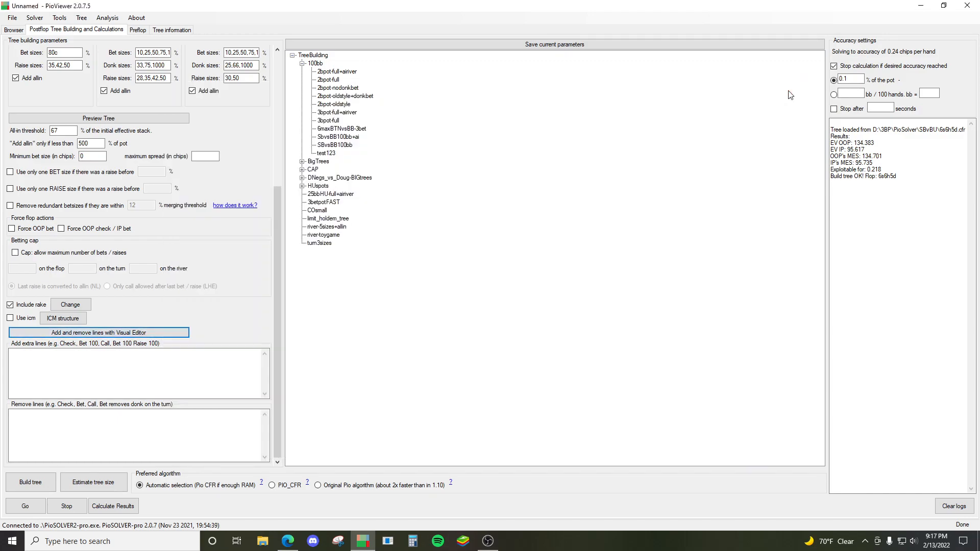
- Set the flop OOP bet sizes to 25,,66,100 and the flop IP raise sizes to 38,50
left_click(279, 66)
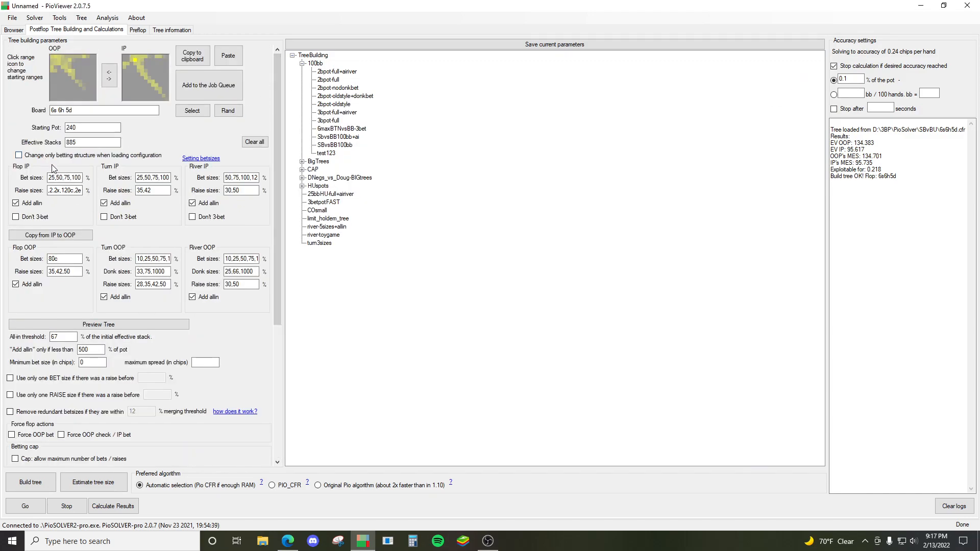
double_click(73, 261)
type("2")
type("00")
double_click(71, 190)
type("3")
type("8,")
type("50")
- Remove the IP flop bet of 60 following an OOP check from the tree in the visual line editor
left_click(279, 437)
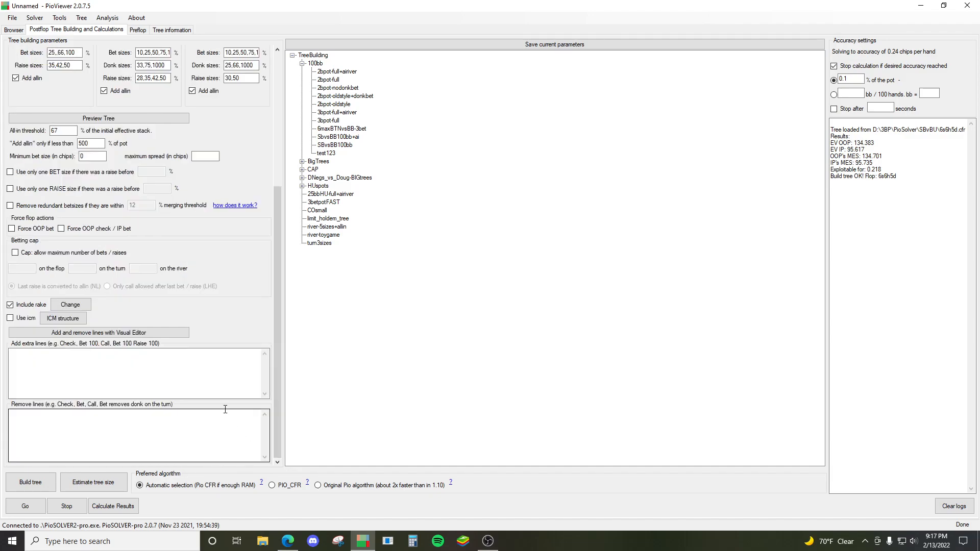
left_click(176, 334)
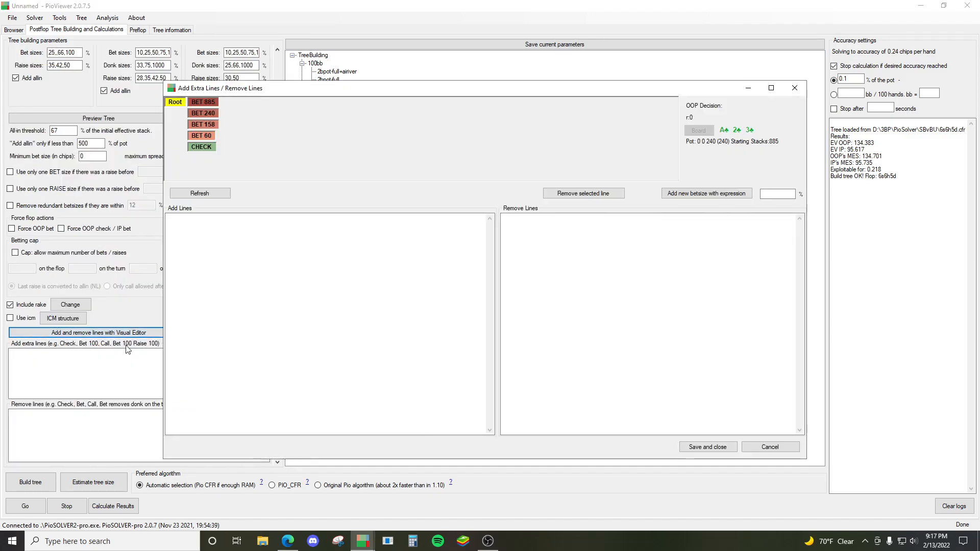
left_click(214, 147)
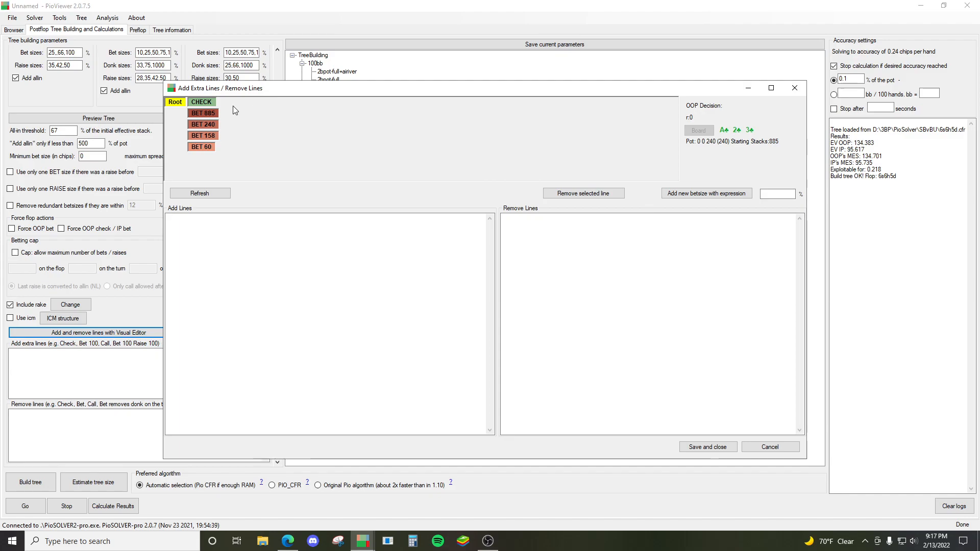
left_click(193, 103)
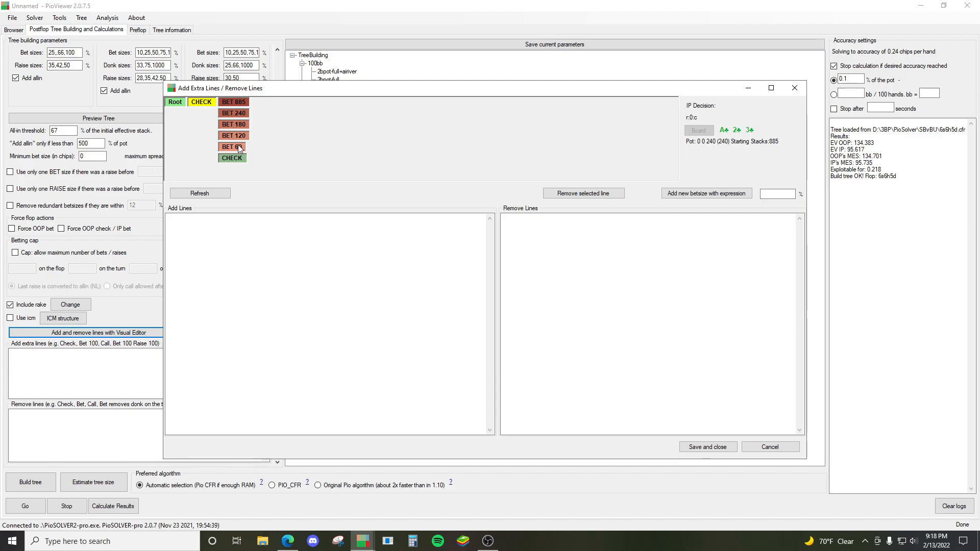
left_click(176, 102)
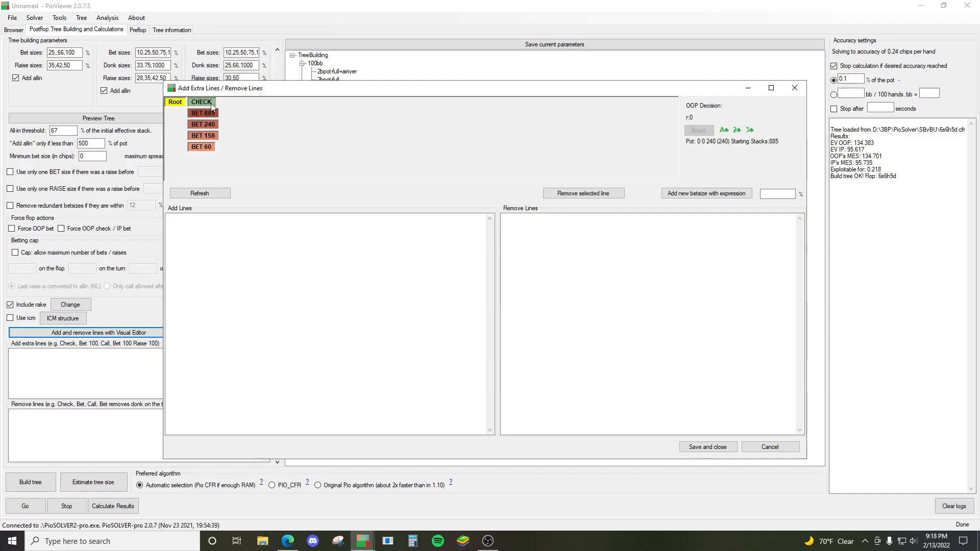
left_click(211, 104)
left_click(235, 148)
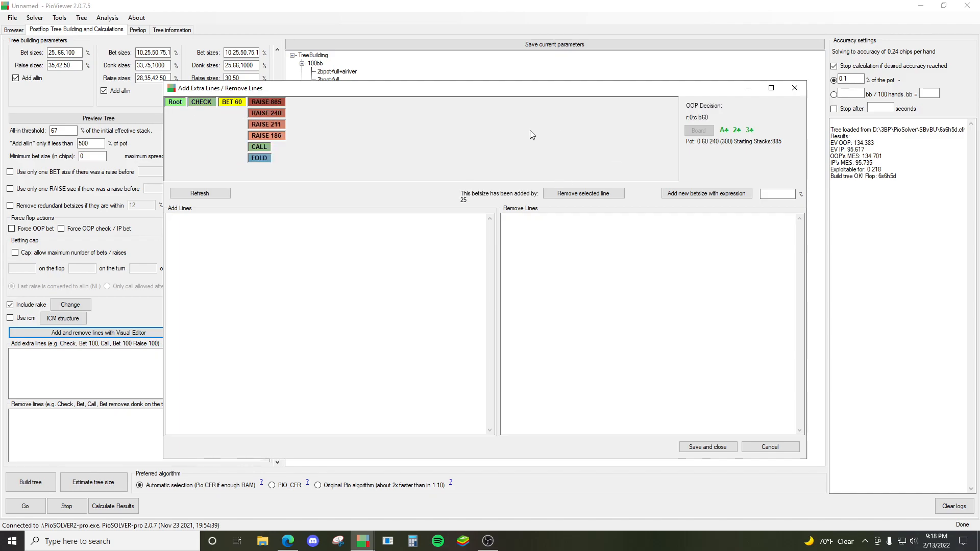
left_click(562, 197)
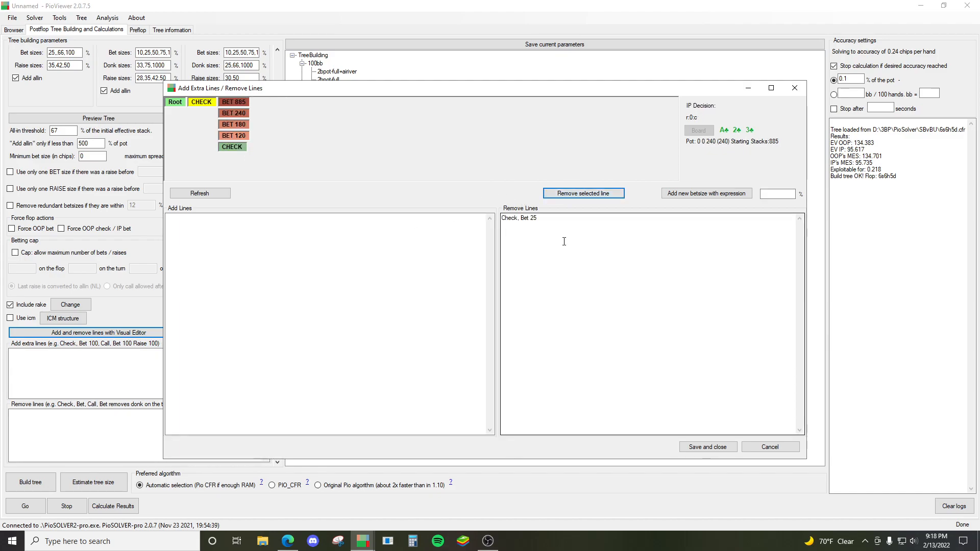
- Review the removed line Check, Bet 25, then save it to the tree parameters and close the visual editor
left_click_drag(579, 228, 388, 225)
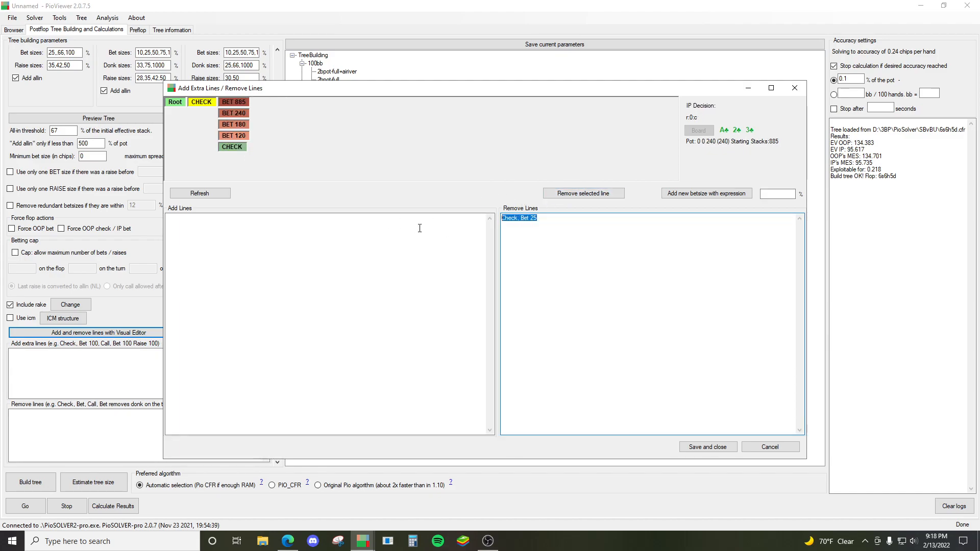
left_click(543, 223)
left_click_drag(540, 221, 500, 223)
left_click(622, 221)
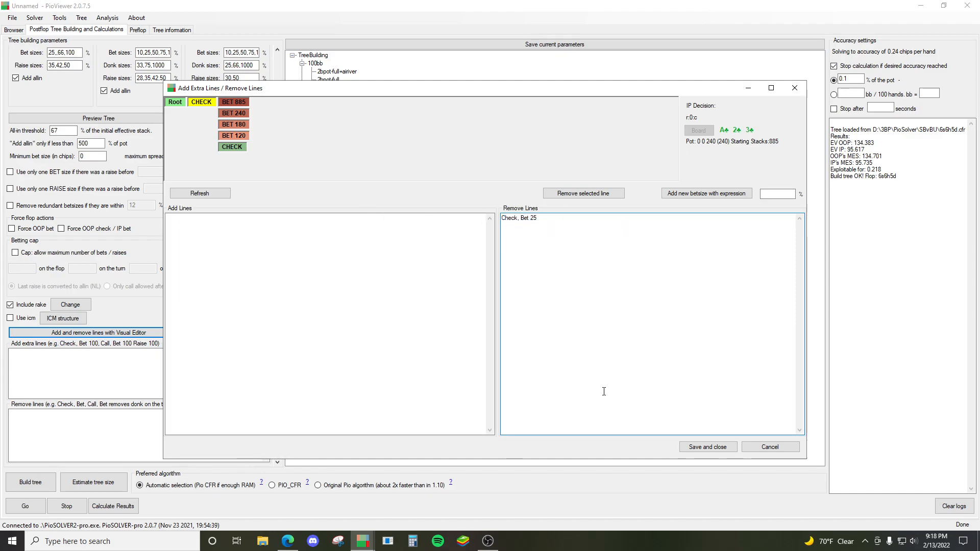
left_click(707, 447)
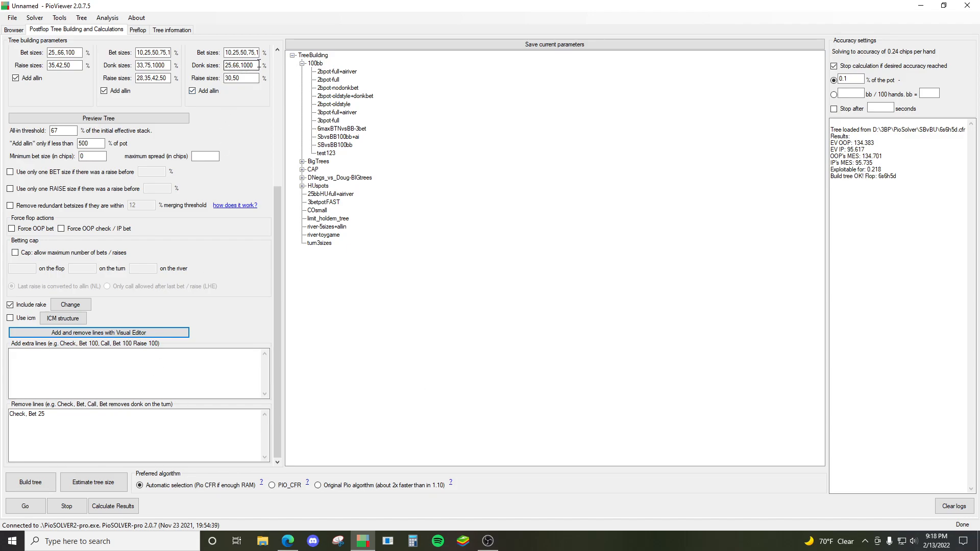
scroll(146, 47, "up", 5)
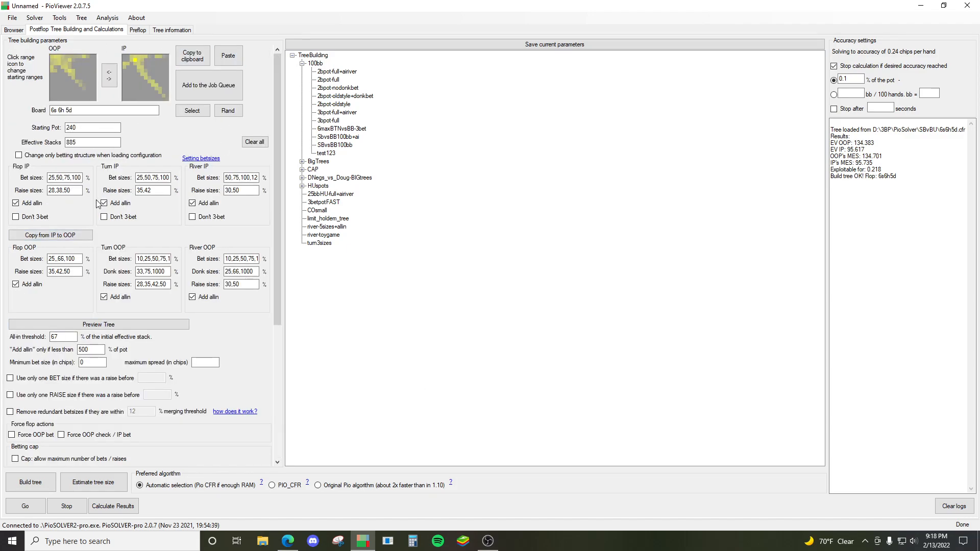
left_click(281, 418)
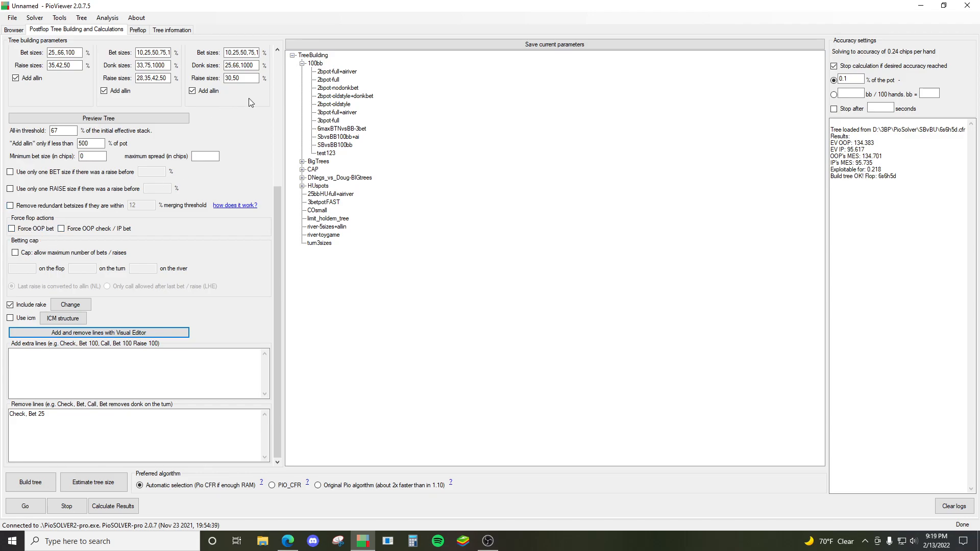
scroll(225, 188, "up", 5)
left_click_drag(80, 258, 30, 261)
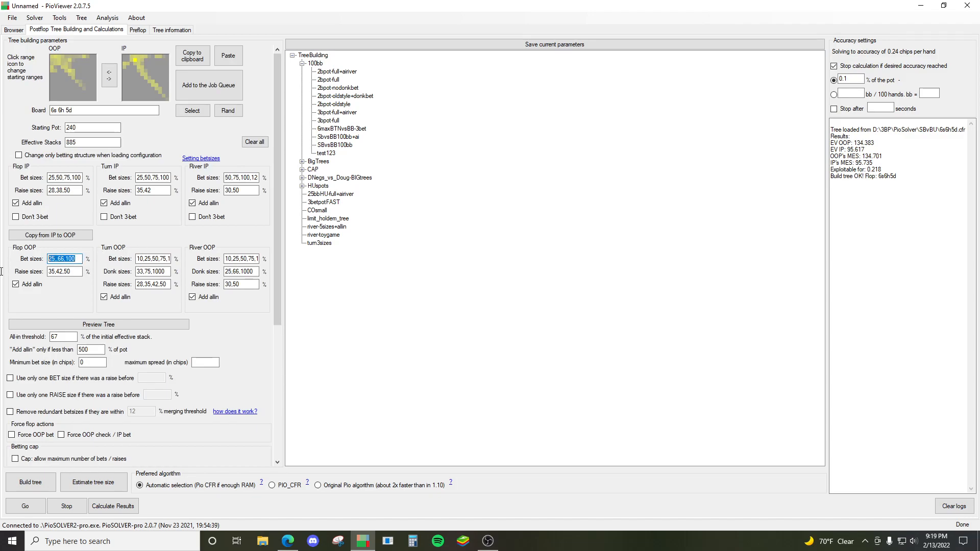
left_click(274, 442)
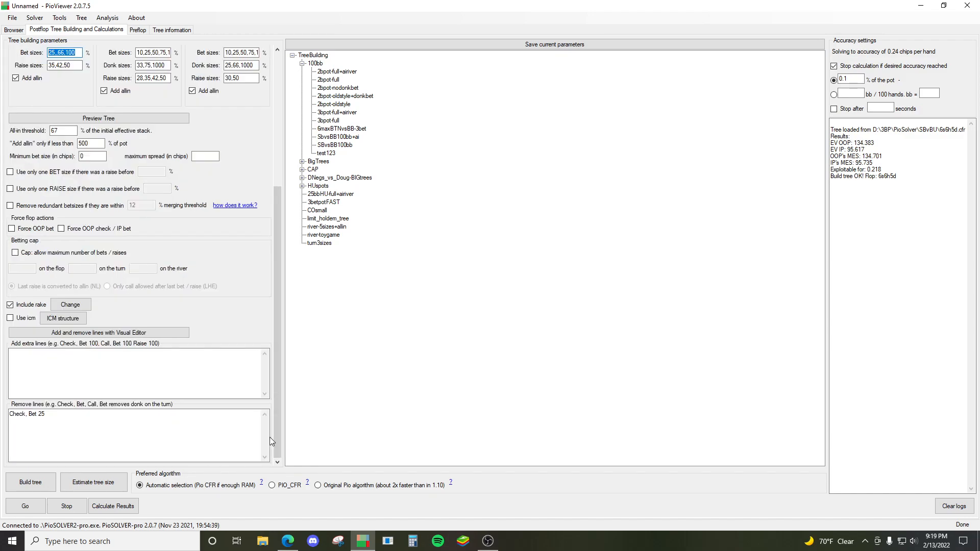
- Enable Force OOP check / IP bet and inspect the resulting flop lines in the visual editor without saving
left_click_drag(274, 200, 279, 157)
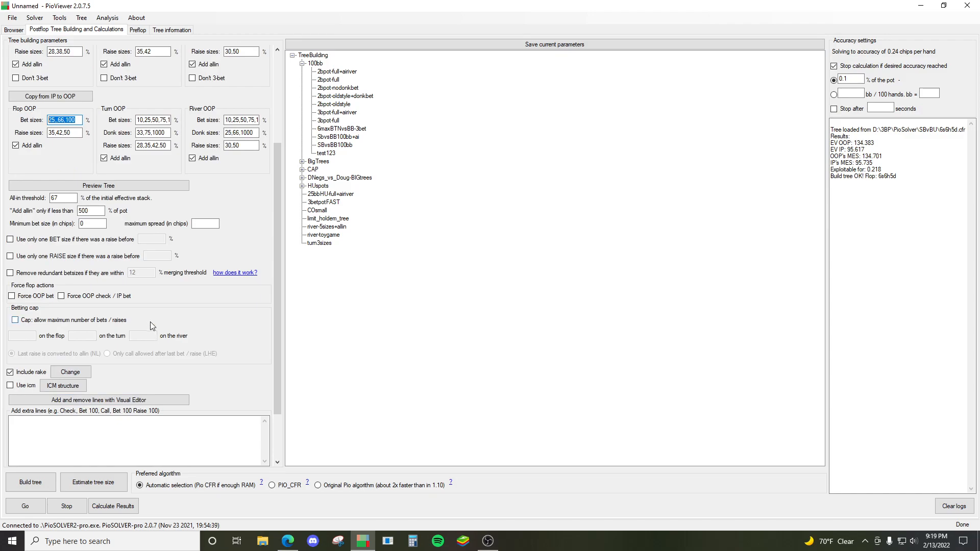
left_click(121, 297)
left_click(121, 298)
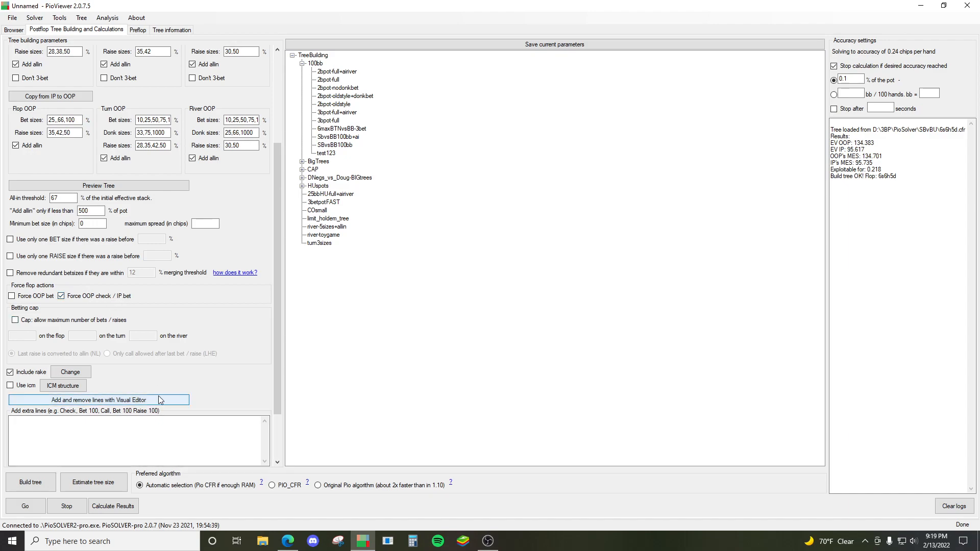
left_click(102, 400)
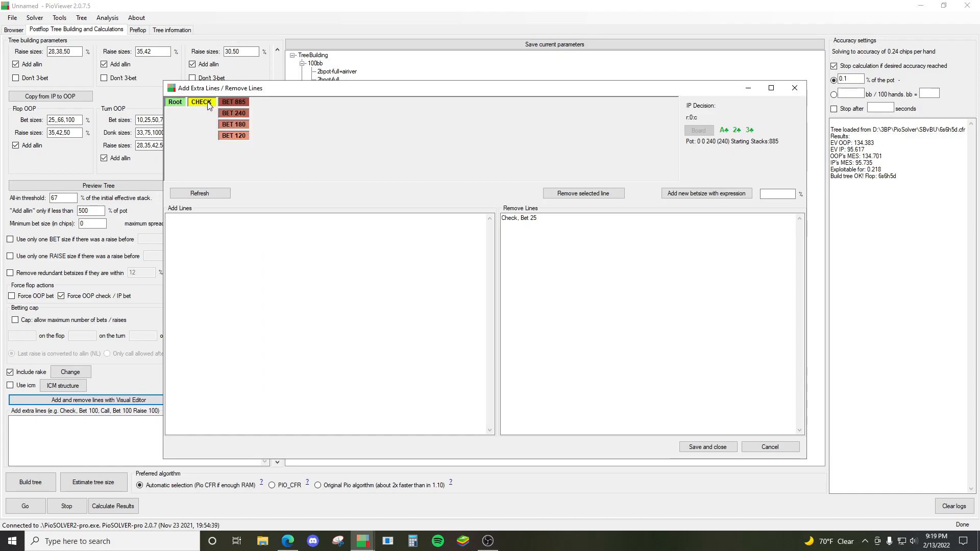
left_click(771, 447)
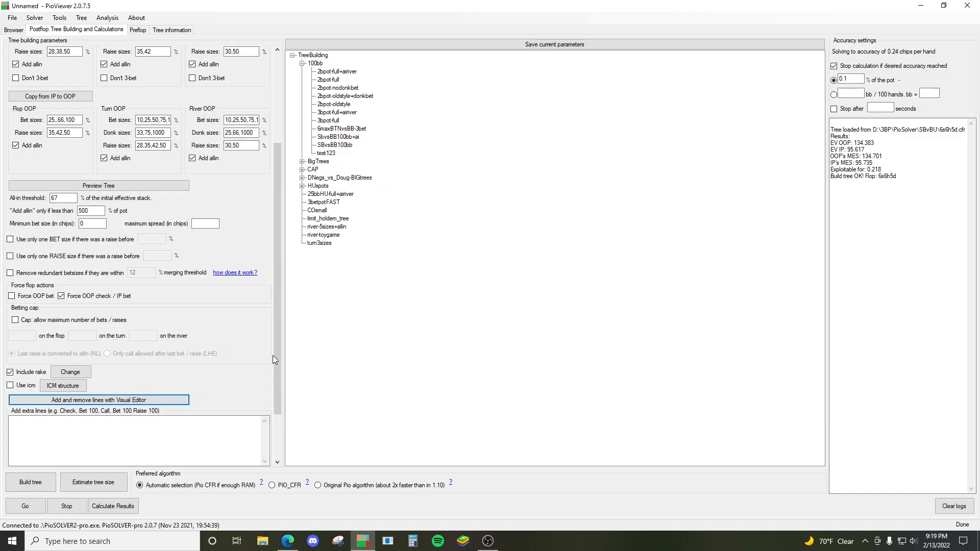
- Replace Force OOP check / IP bet with Force OOP bet and inspect the root options in the visual editor
left_click(109, 295)
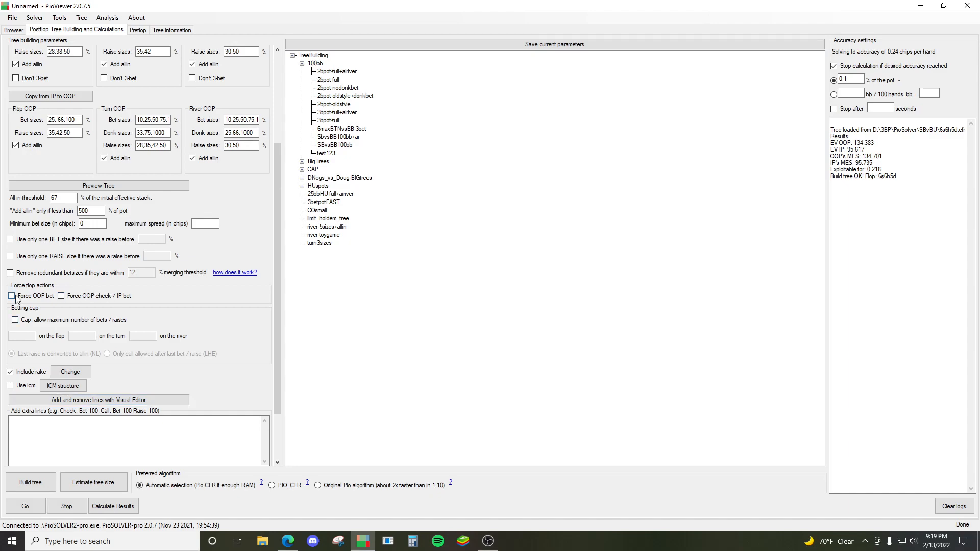
left_click(30, 296)
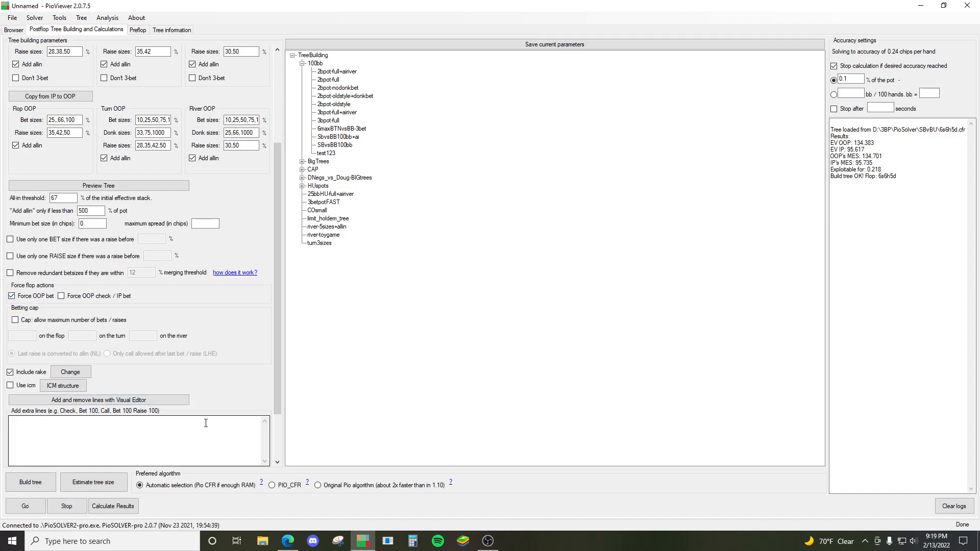
left_click(172, 401)
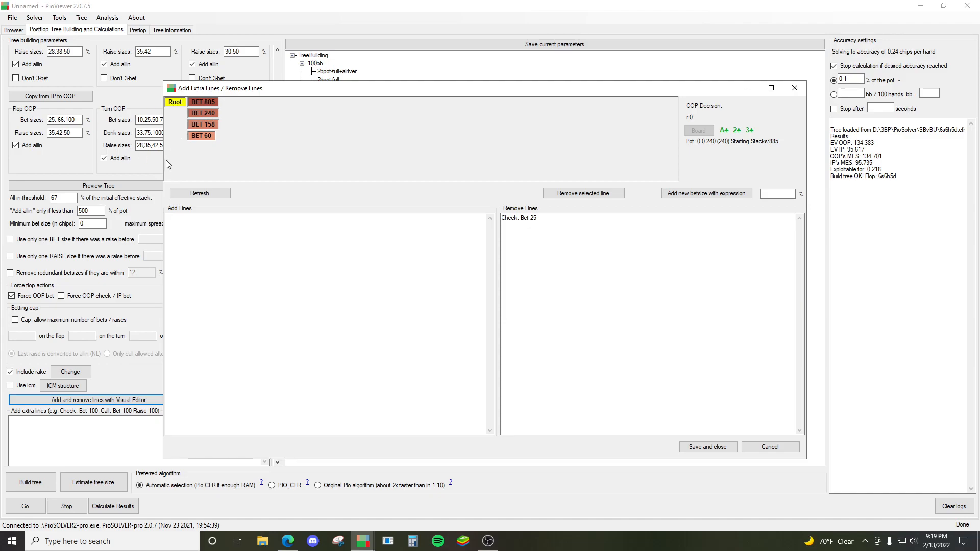
left_click(786, 447)
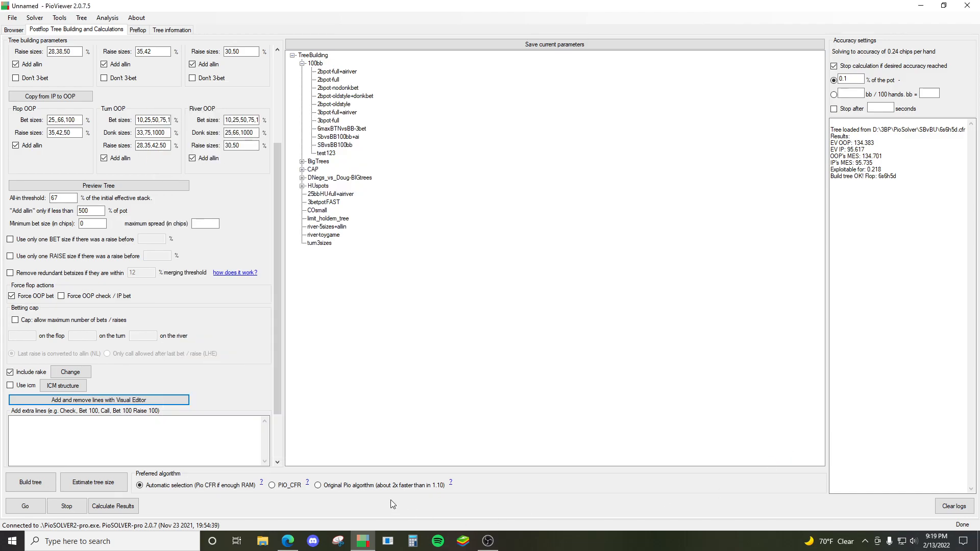
- Clear the Check, Bet 25 entry from the list of removed lines
left_click(275, 443)
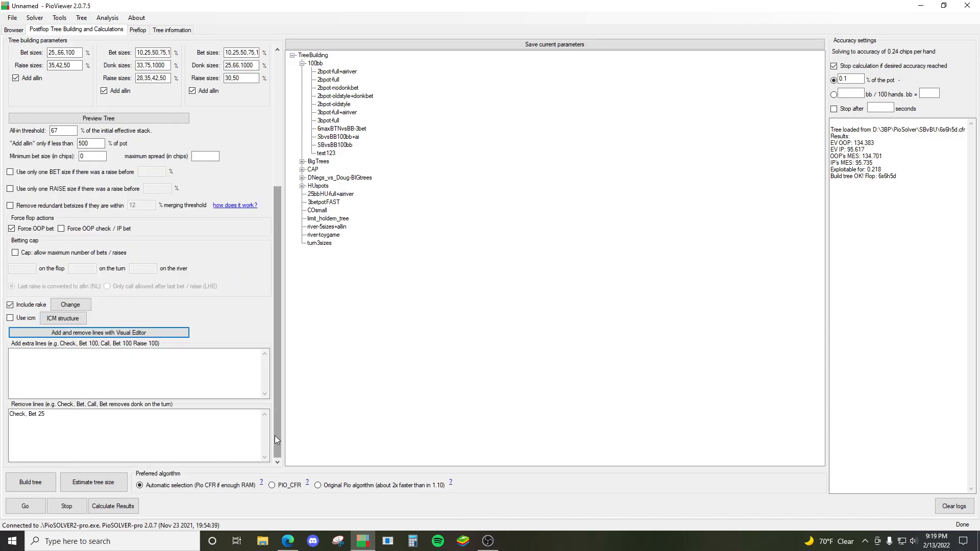
left_click(160, 424)
key("ctrl+a")
key("BackSpace")
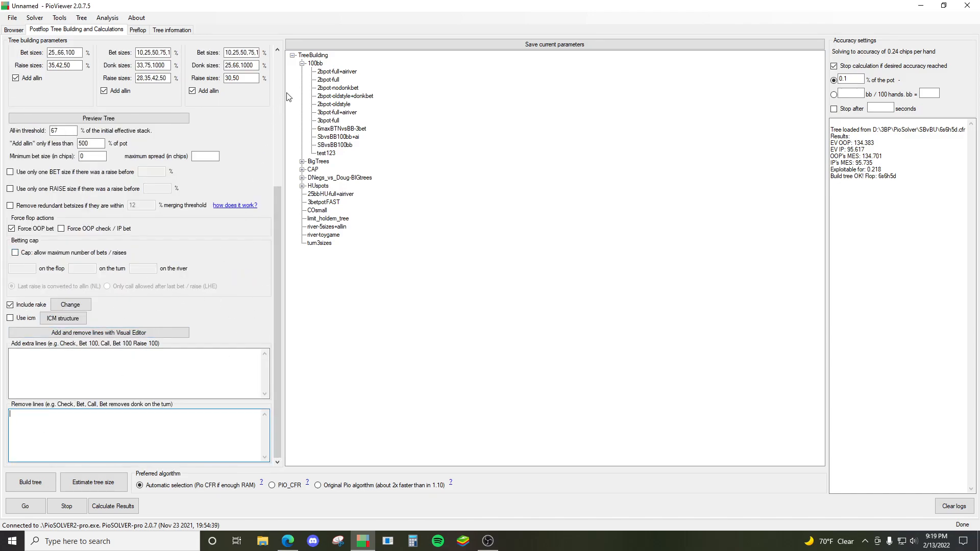
- Open the setup for adding a postflop calculation to the job queue and examine its saves directory
left_click(274, 121)
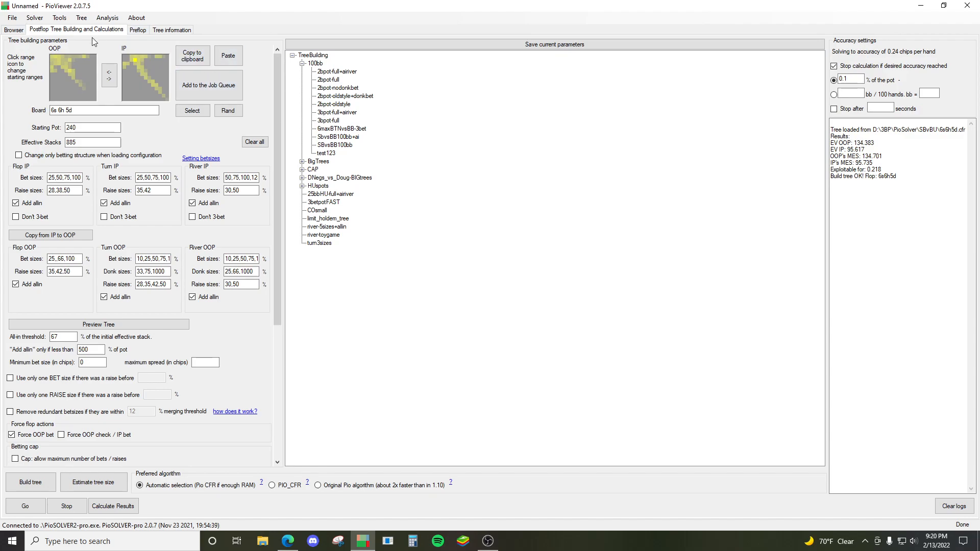
left_click(186, 94)
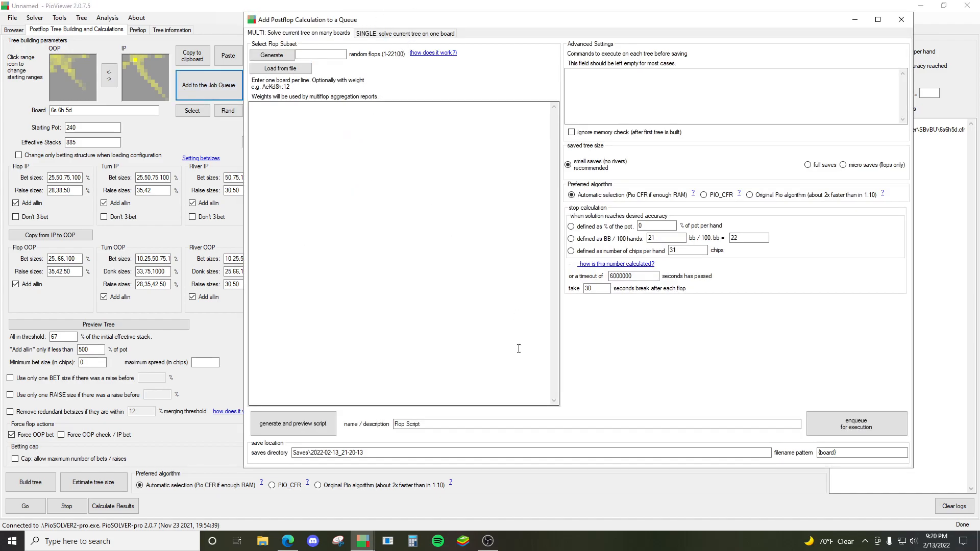
left_click_drag(393, 454, 213, 473)
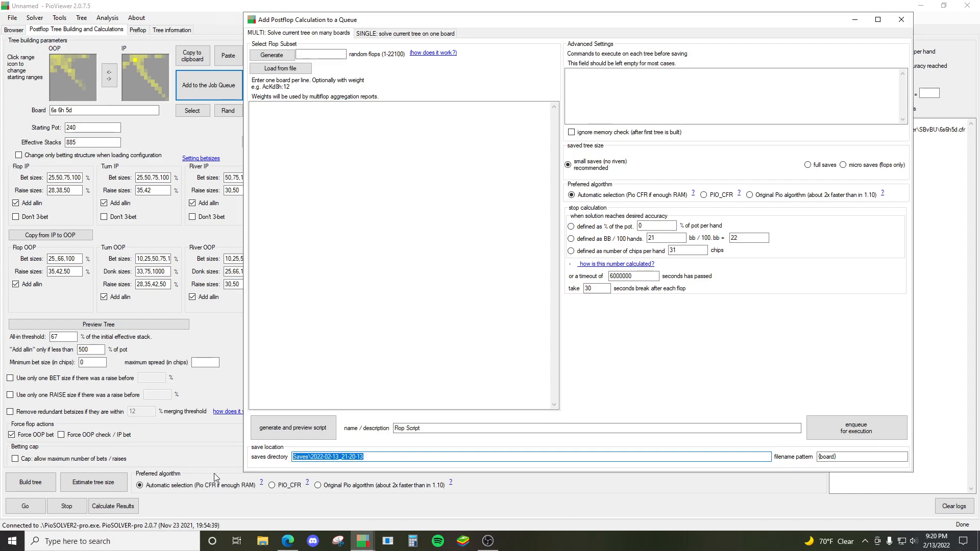
left_click(365, 458)
left_click_drag(365, 458, 367, 479)
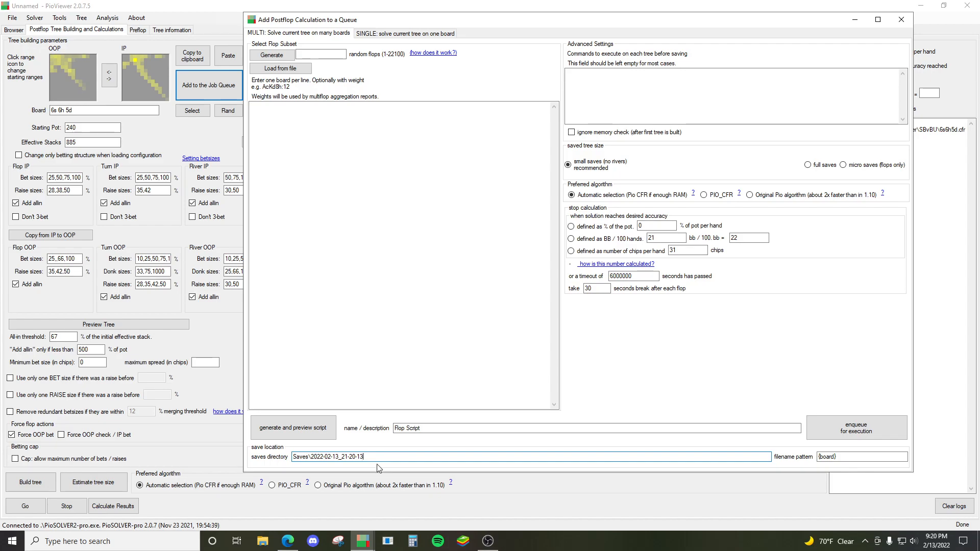
left_click_drag(315, 457, 286, 462)
left_click(413, 459)
left_click_drag(414, 459, 351, 462)
double_click(351, 462)
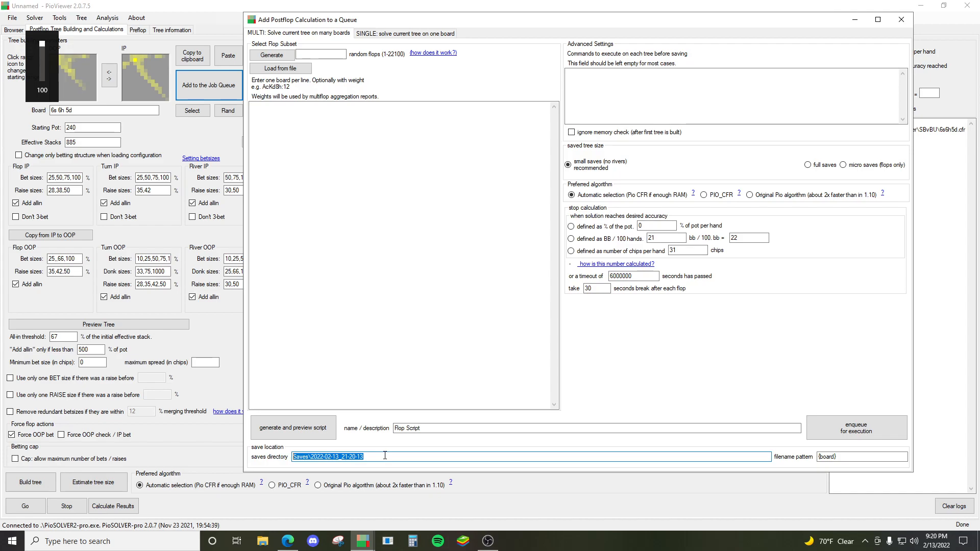
left_click(409, 457)
left_click_drag(355, 463, 275, 459)
- Choose to define the queued calculation's stopping accuracy as % of the pot, and close the setup without enqueuing
left_click(656, 226)
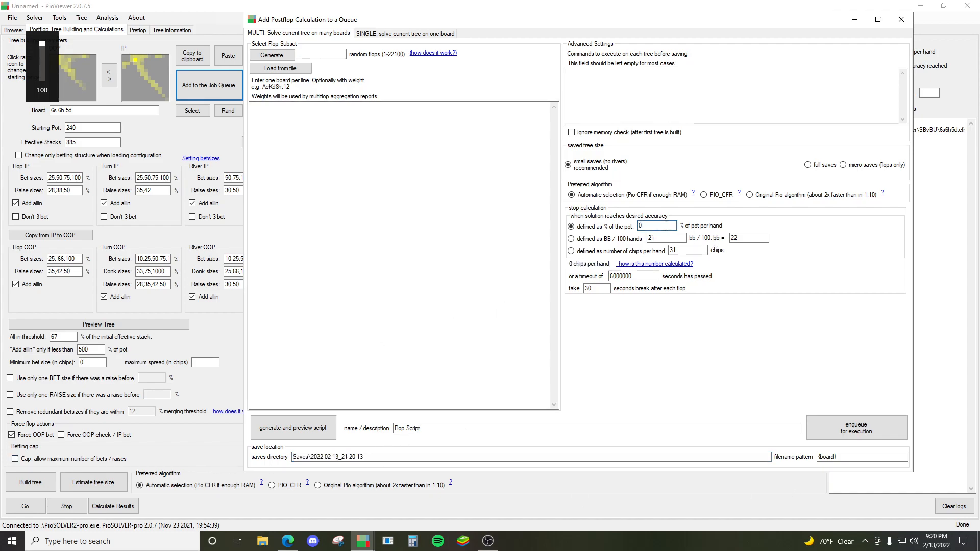
left_click_drag(630, 226, 606, 231)
left_click(674, 225)
left_click(911, 20)
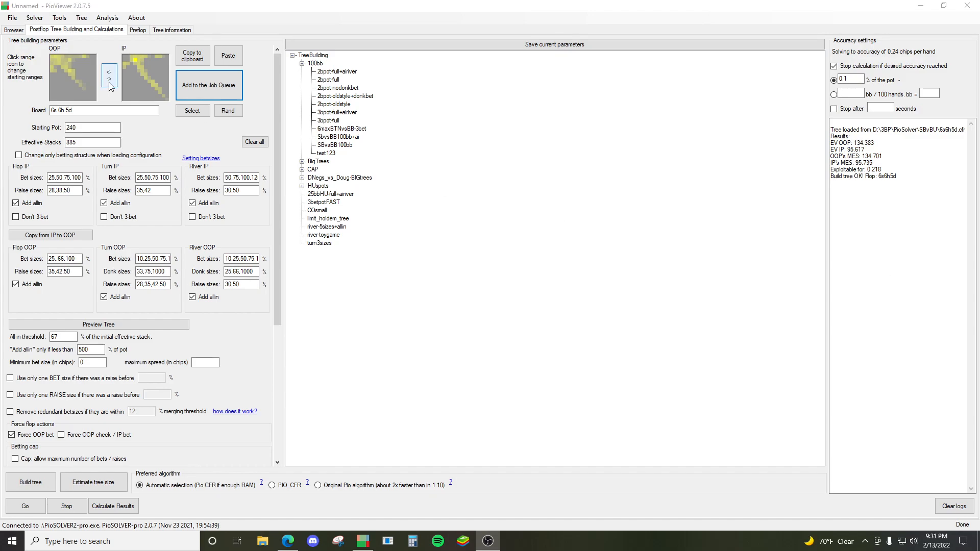
- Check the forced OOP flop bet options in the visual line editor and cancel without changes
left_click_drag(276, 256, 284, 345)
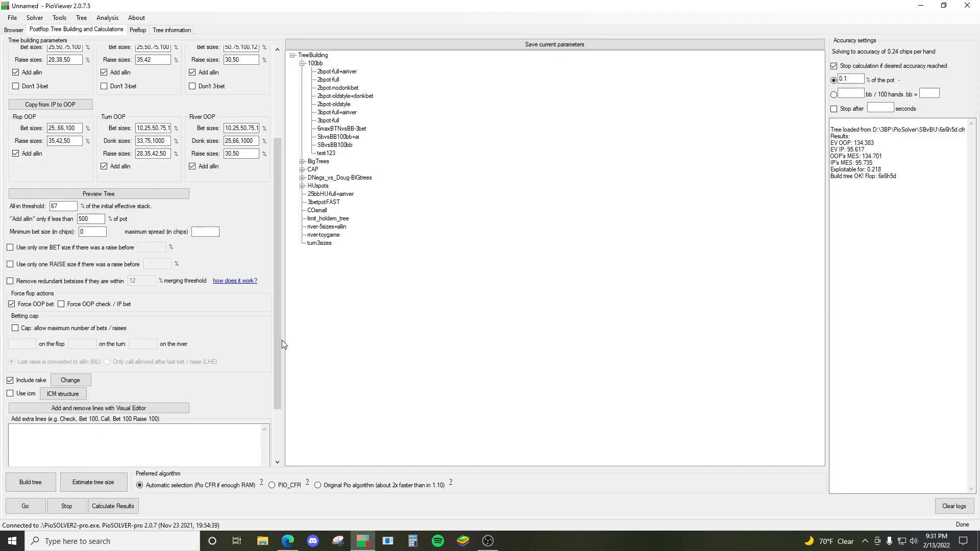
left_click_drag(280, 440, 269, 338)
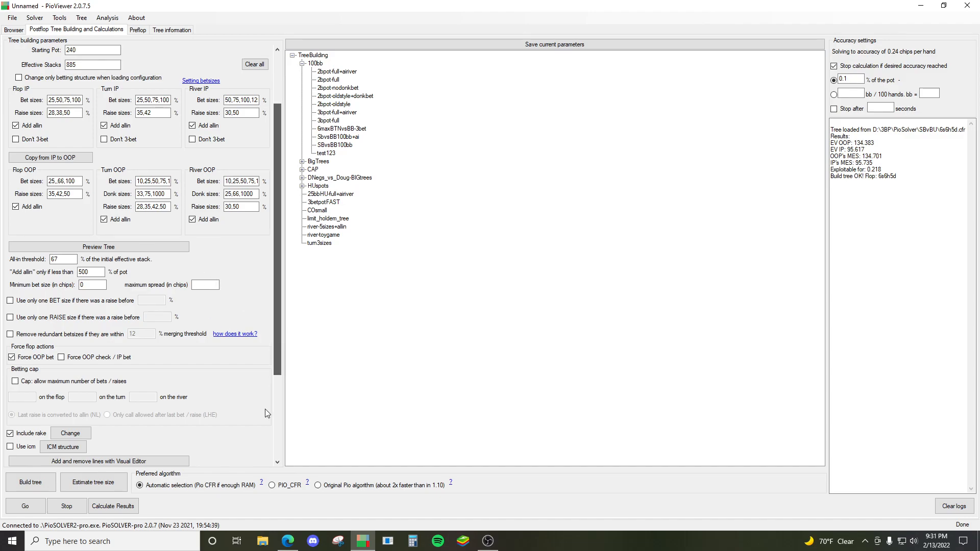
scroll(265, 409, "down", 3)
left_click(134, 340)
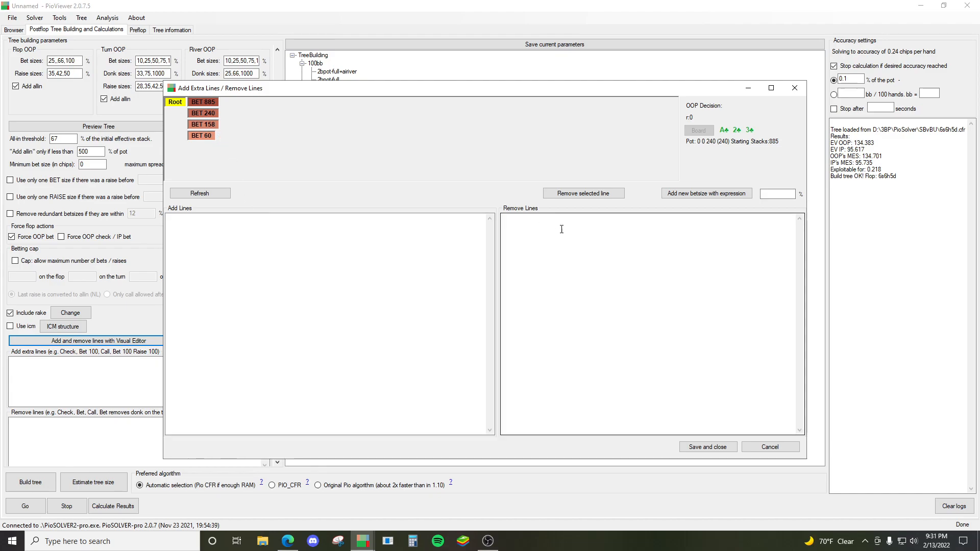
left_click(770, 447)
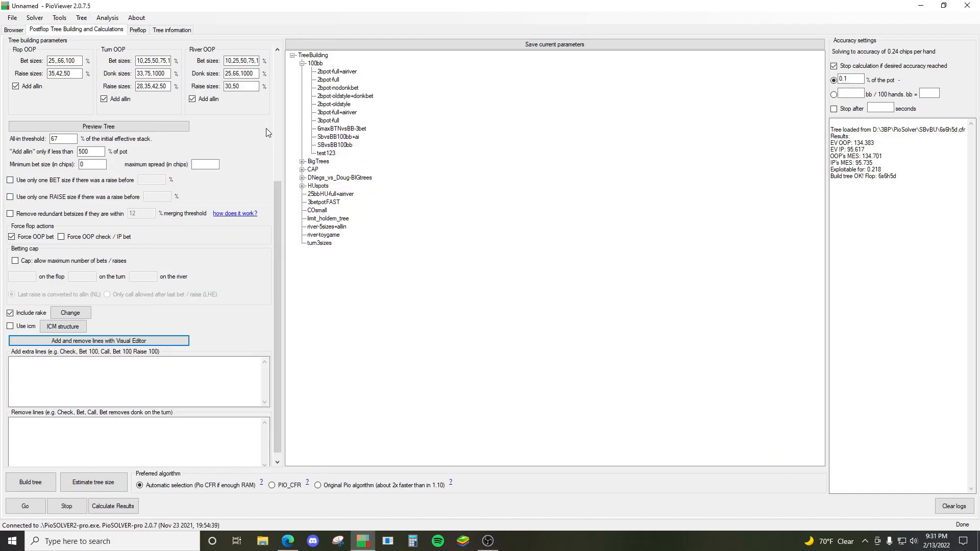
- Turn off the forced OOP flop bet and open the visual editor for adding and removing lines
scroll(281, 138, "up", 5)
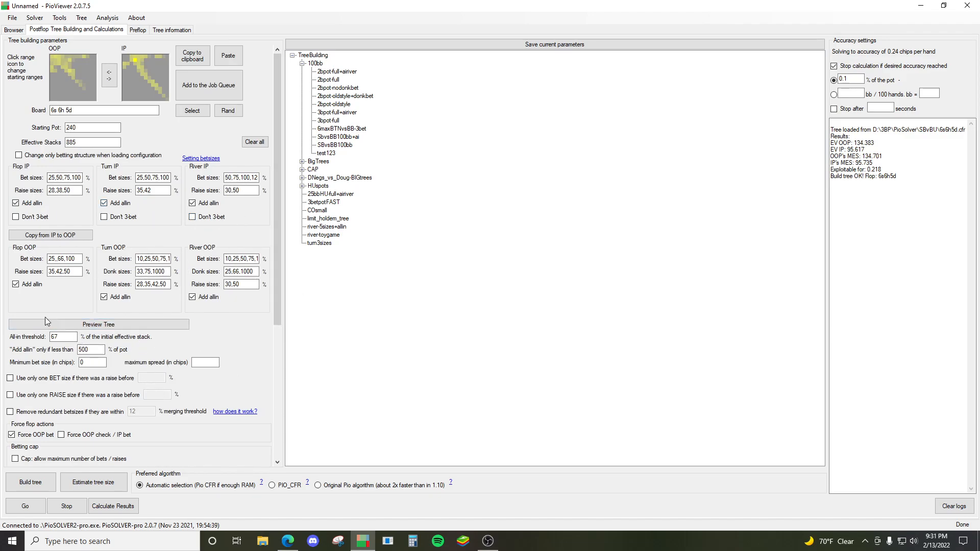
scroll(296, 393, "down", 3)
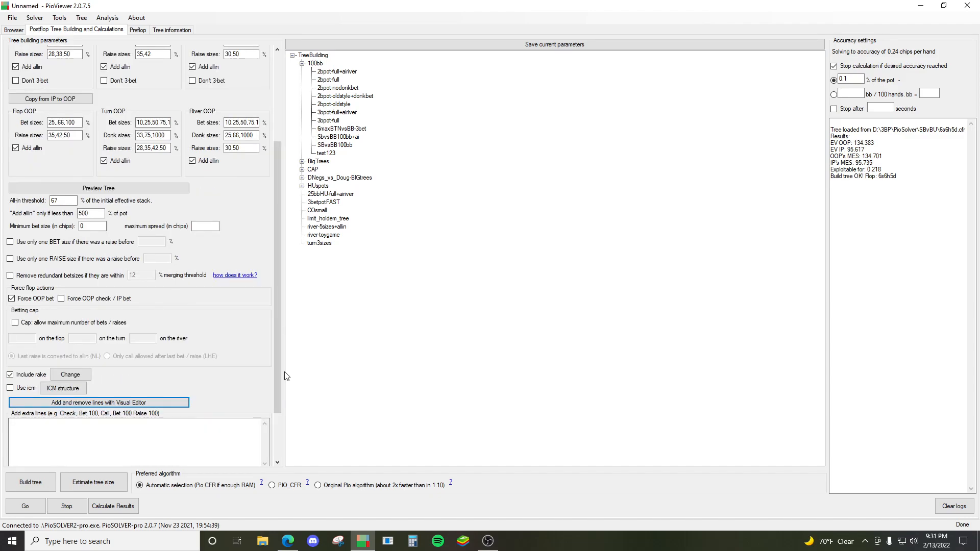
left_click(38, 300)
left_click(151, 406)
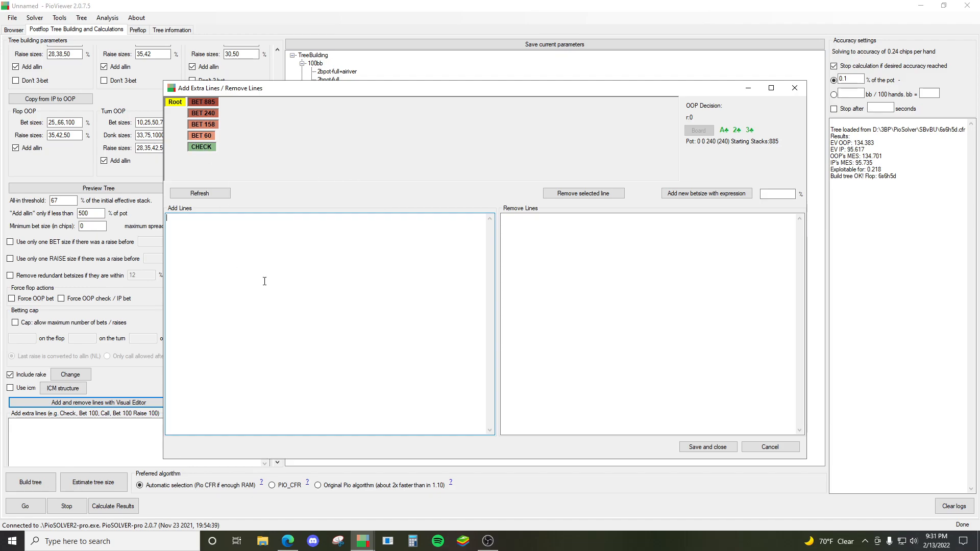
- Add the extra line Bet 10, Raise 4x, refresh the tree and inspect the responses to the new bet
type("Bet 10, Rais")
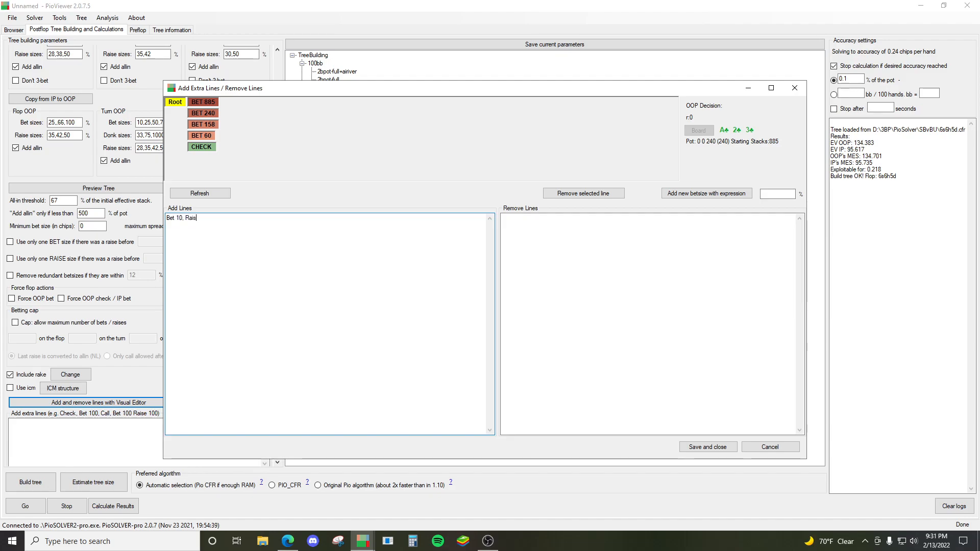
type("e4")
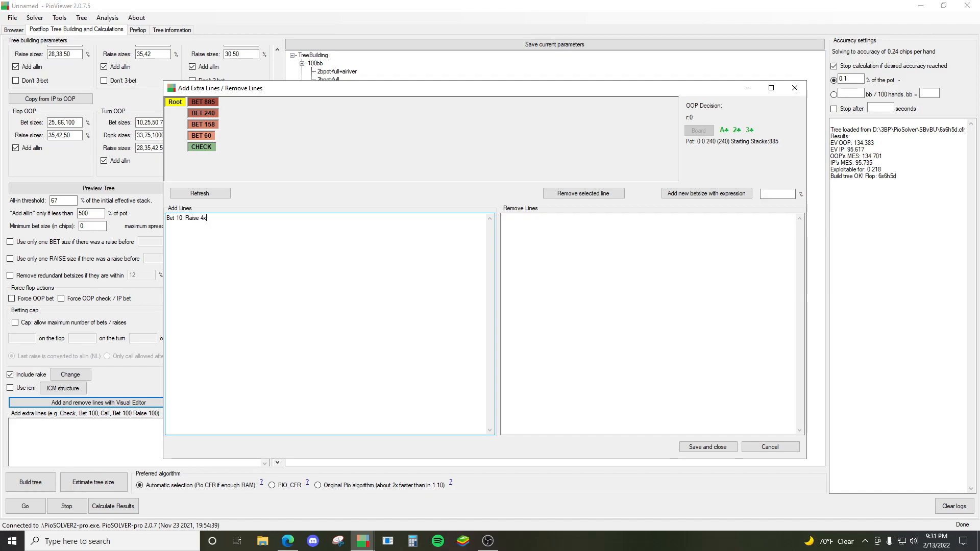
type(" x")
left_click(200, 193)
left_click(206, 146)
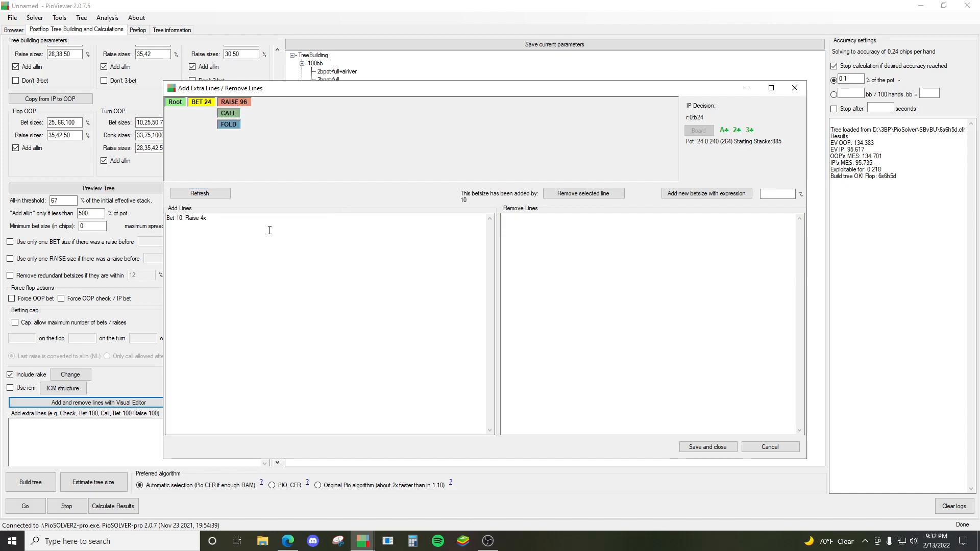
- Return to the root decision and clear the added line
left_click(176, 102)
key("ctrl+a")
key("BackSpace")
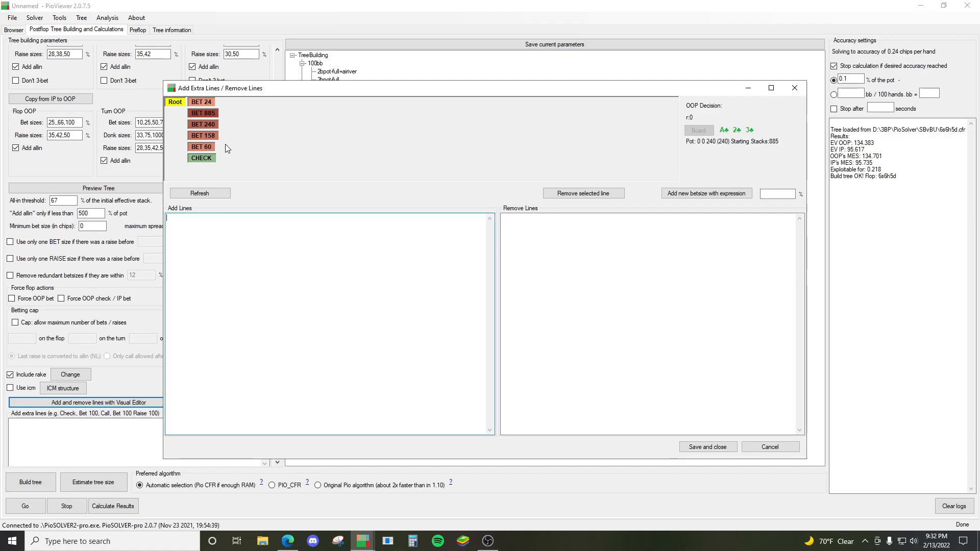
- Select the check, bet 60 line and enter Check, Bet 60c, Raise 28 as a line to remove
left_click(210, 158)
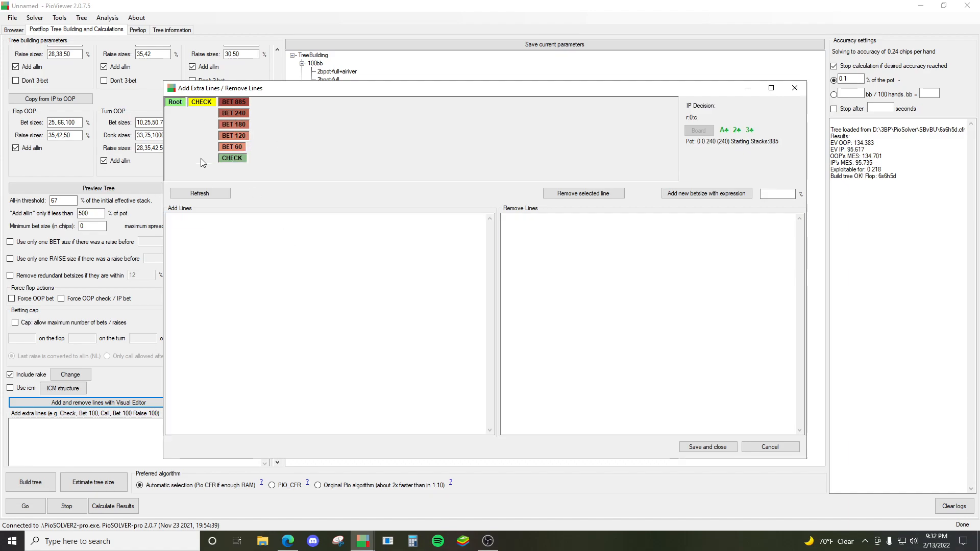
left_click(234, 147)
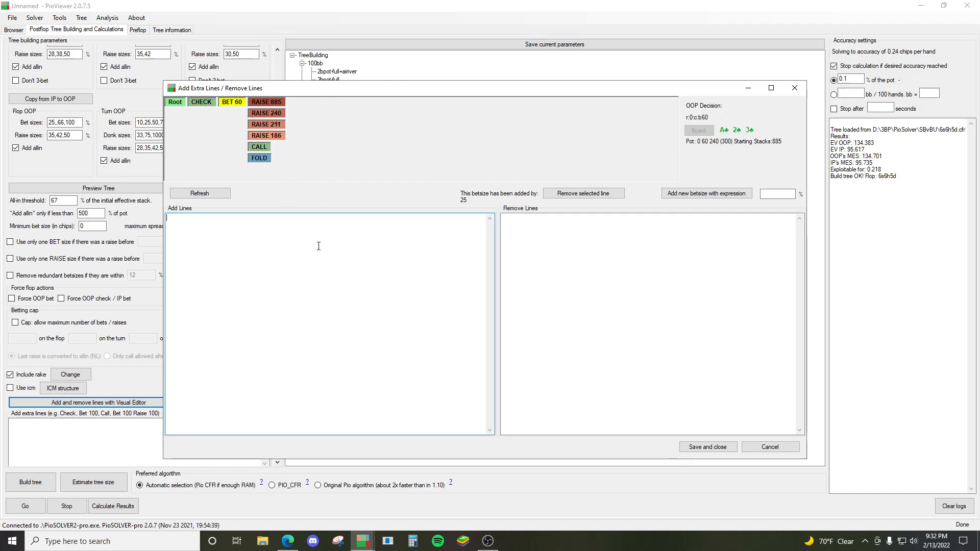
left_click(609, 246)
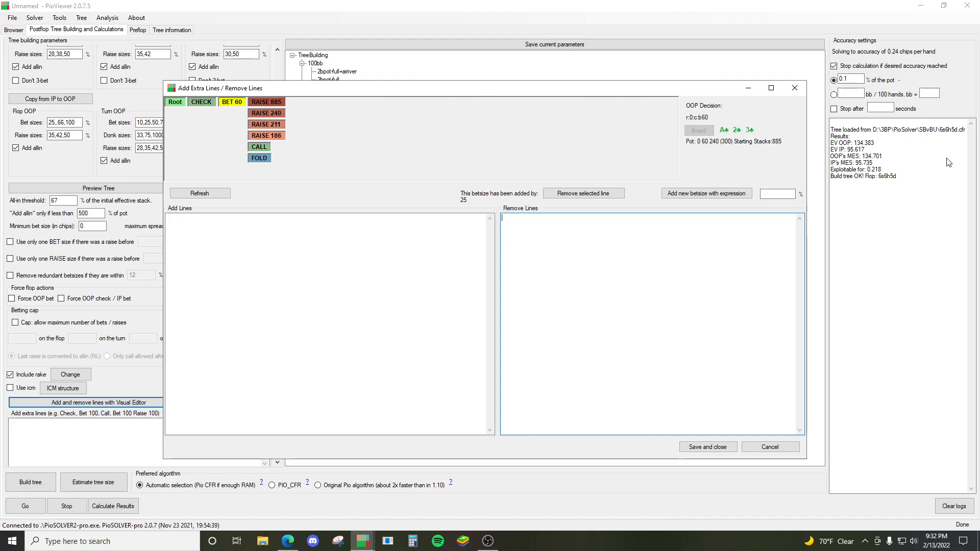
type("Check, Bet 60c,")
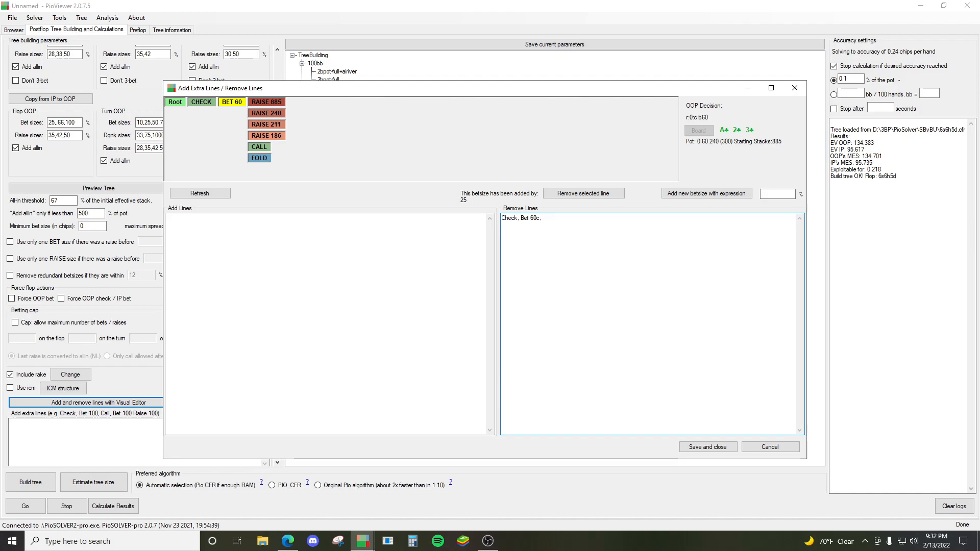
type("Raise 32")
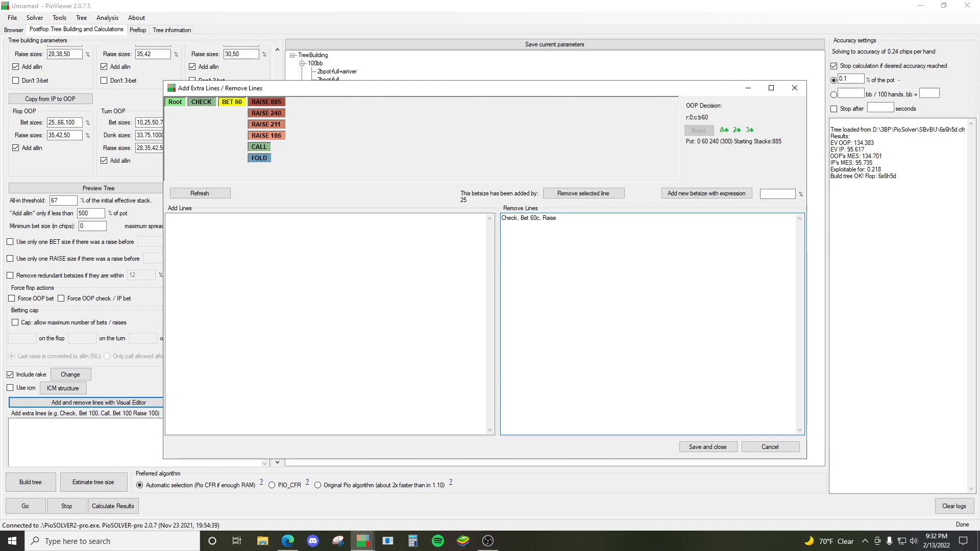
type("8")
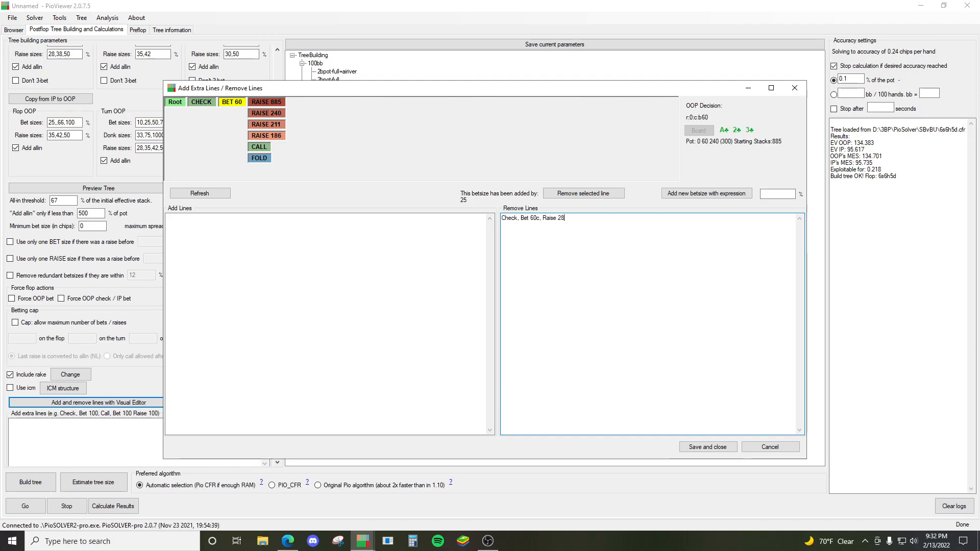
- Remove the selected Check, Bet 25 line and delete the Check, Bet 60c, Raise 28 entry
left_click(583, 194)
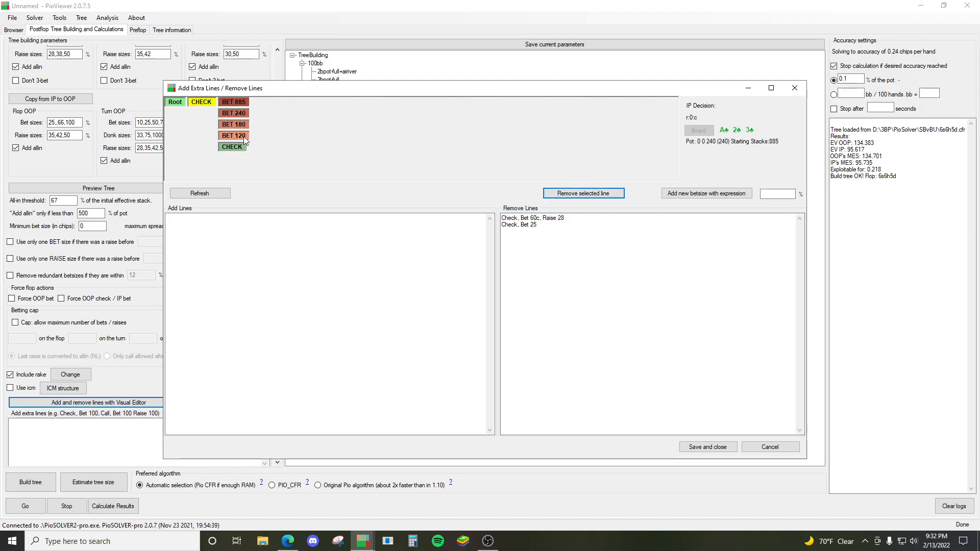
left_click(553, 229)
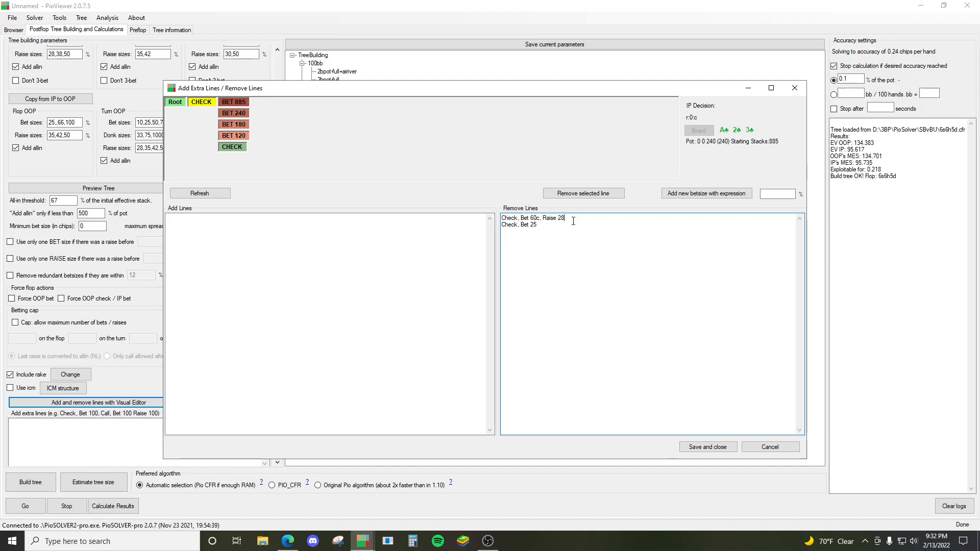
left_click(573, 220)
key("BackSpace")
key("BackSpace")
key("BackSpace")
key("BackSpace")
key("BackSpace")
key("BackSpace")
key("BackSpace")
key("BackSpace")
key("BackSpace")
key("BackSpace")
key("BackSpace")
key("BackSpace")
key("BackSpace")
key("BackSpace")
key("BackSpace")
key("BackSpace")
key("BackSpace")
key("BackSpace")
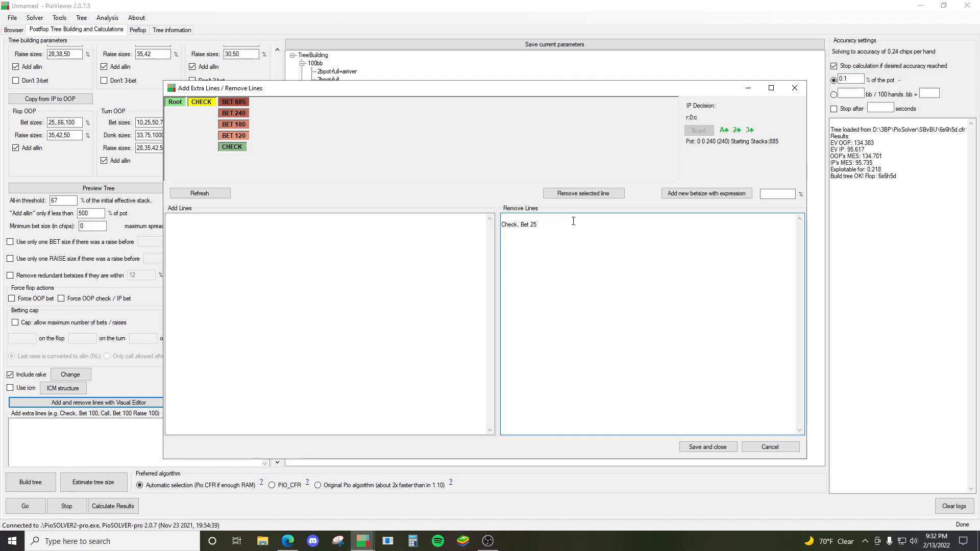
key("BackSpace")
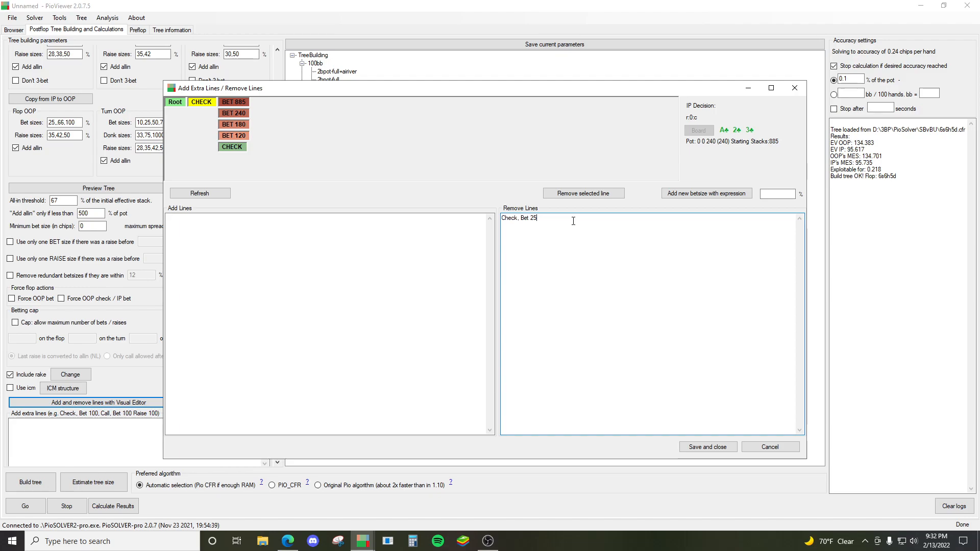
- Extend the removed-line entry to Check, Bet 25, Raise 28 and save the line edits
type("Raise 28")
left_click(605, 193)
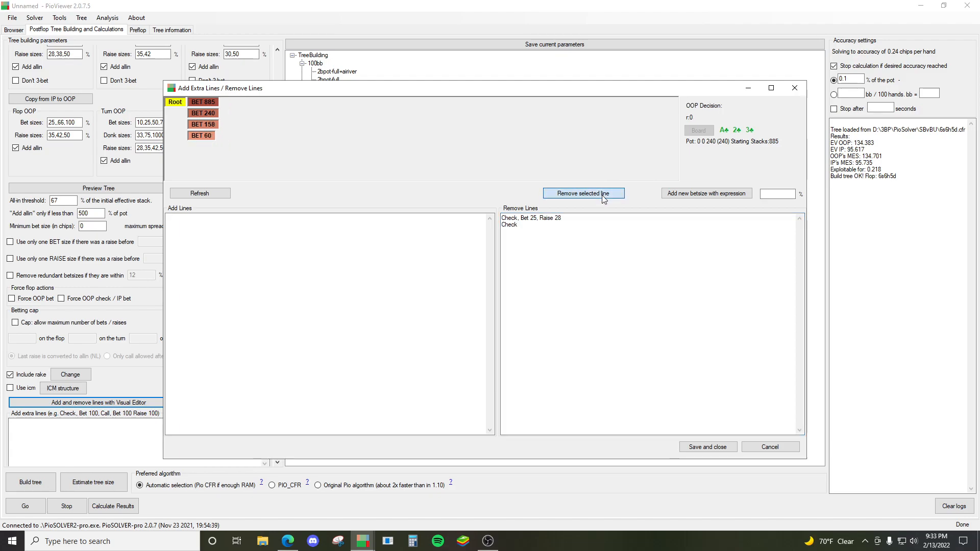
left_click_drag(571, 237, 317, 224)
key("Delete")
left_click(584, 193)
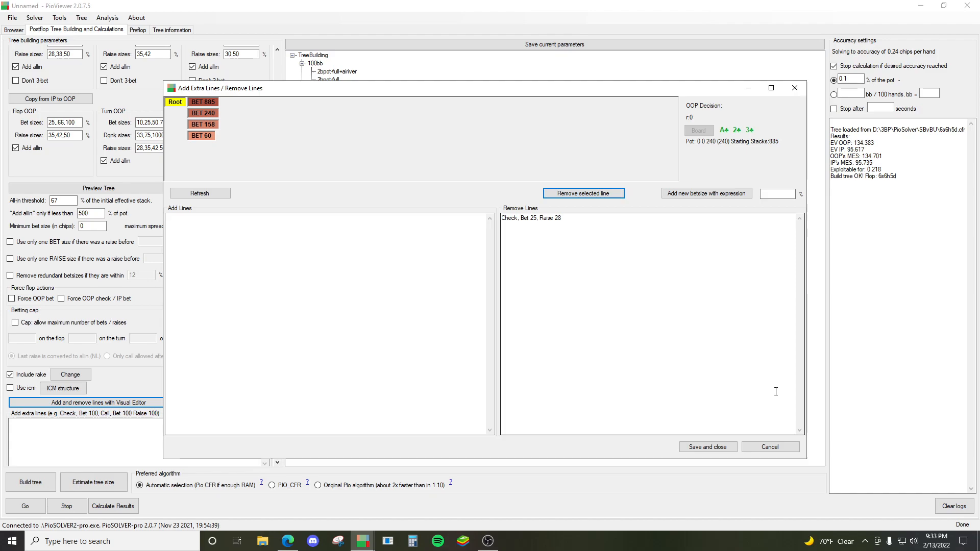
left_click(720, 447)
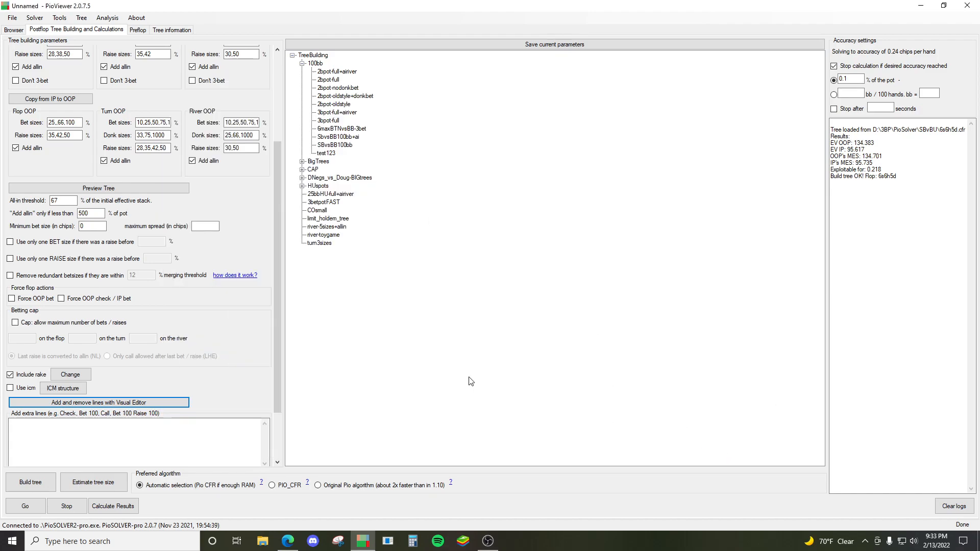
- Preview the tree and inspect the OOP raise options after check, bet 60
left_click(279, 66)
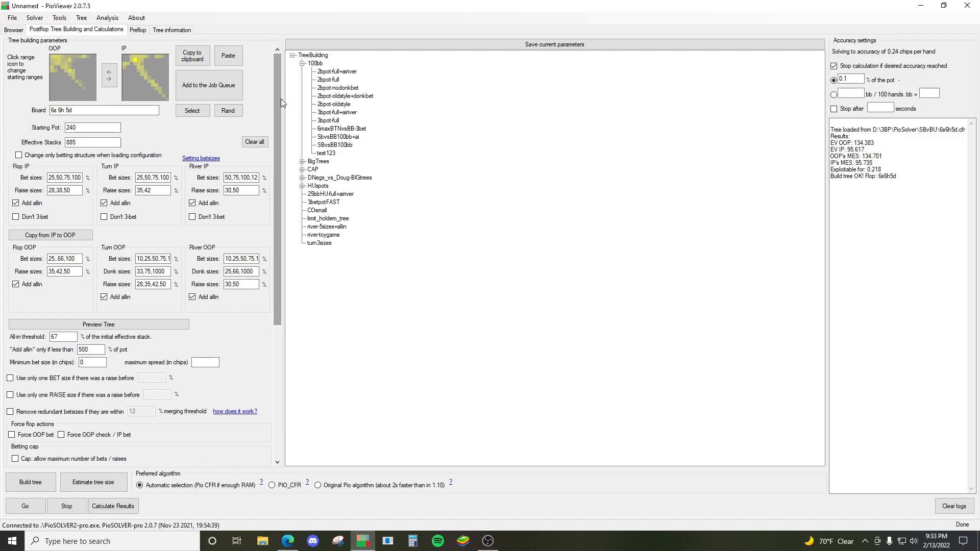
left_click(98, 324)
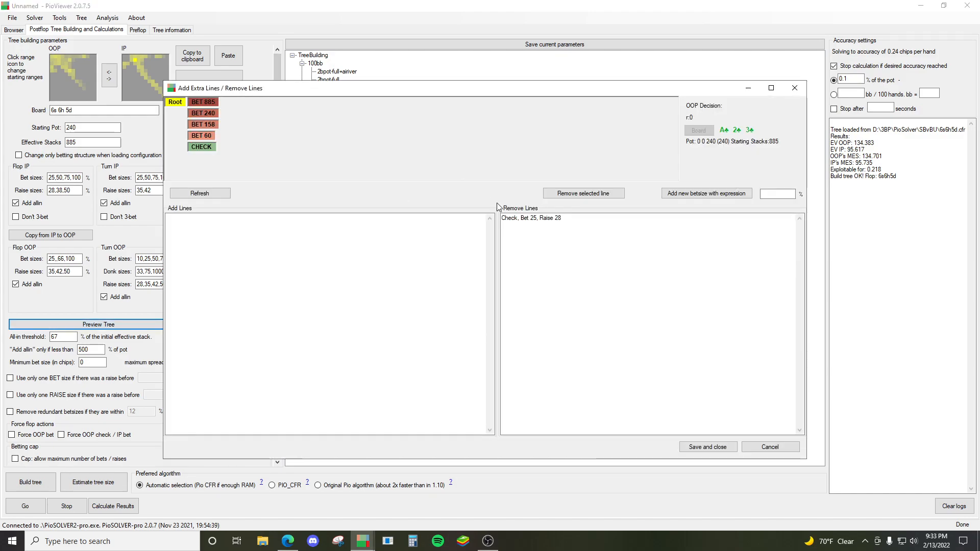
left_click(206, 147)
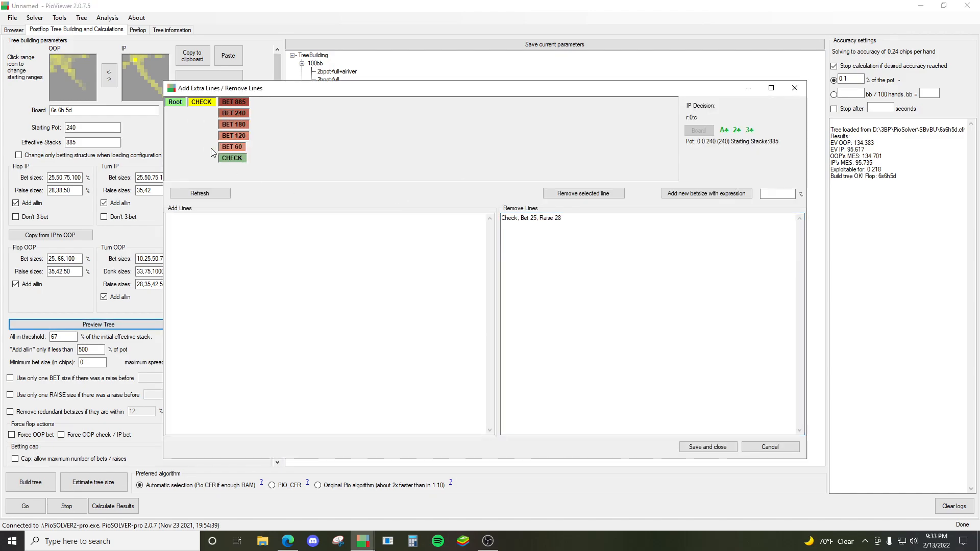
left_click(236, 147)
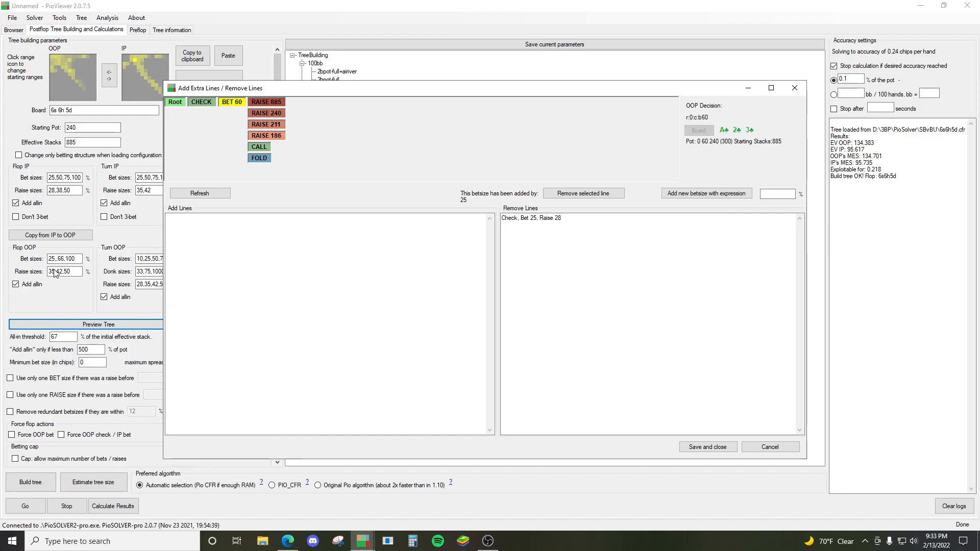
- Change the removed-line entry to Check, Bet 25, Raise 35, refresh the tree and close the editor without saving
left_click(603, 220)
key("BackSpace")
key("BackSpace")
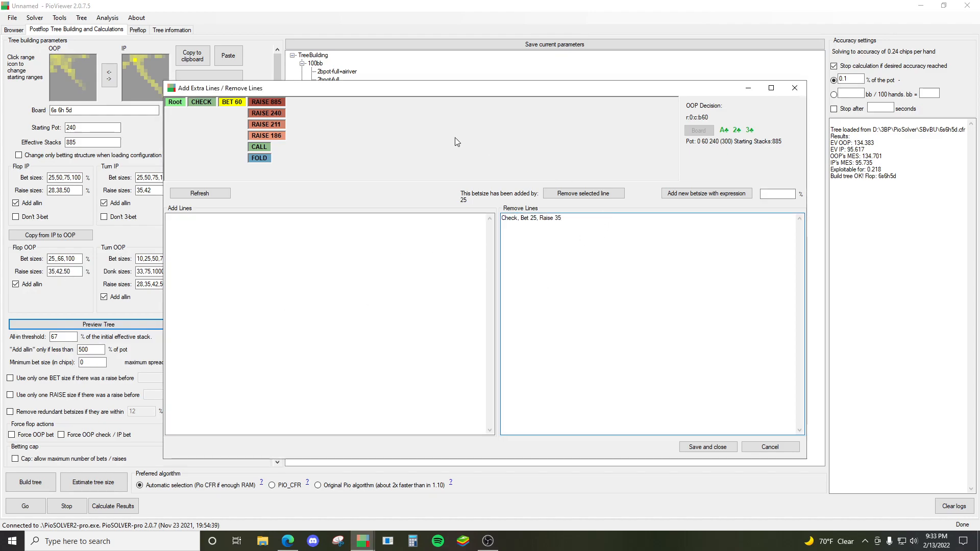
left_click(191, 193)
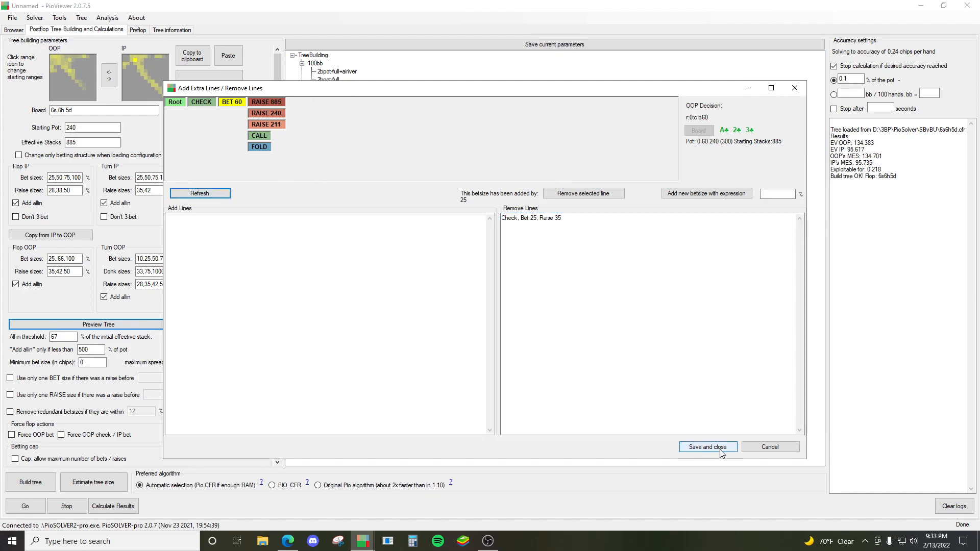
left_click(760, 449)
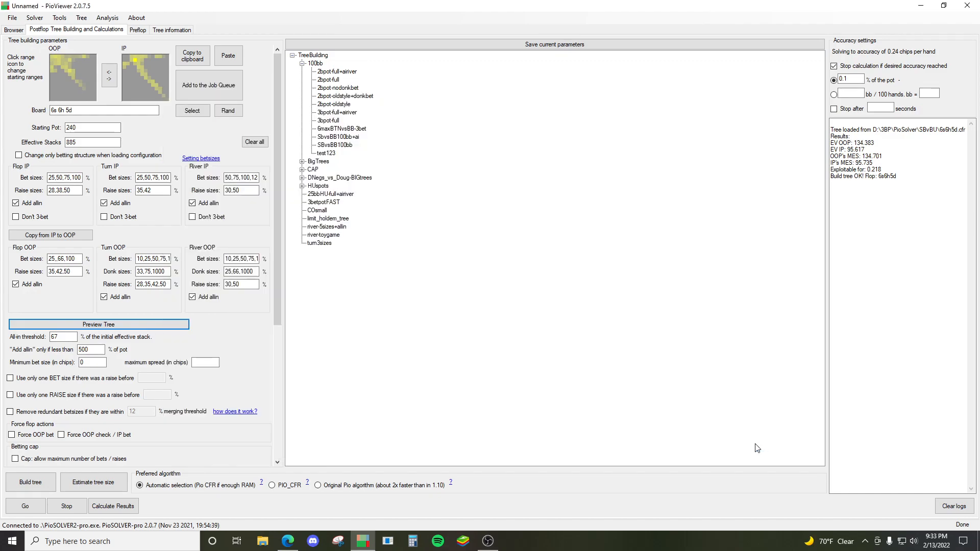
- Reopen the tree preview, clear the removed-line entry and cancel the editor
left_click(176, 325)
left_click_drag(626, 258, 310, 200)
key("BackSpace")
left_click(770, 448)
- Look at the built tree's root decision in the browser and close the program
left_click(14, 30)
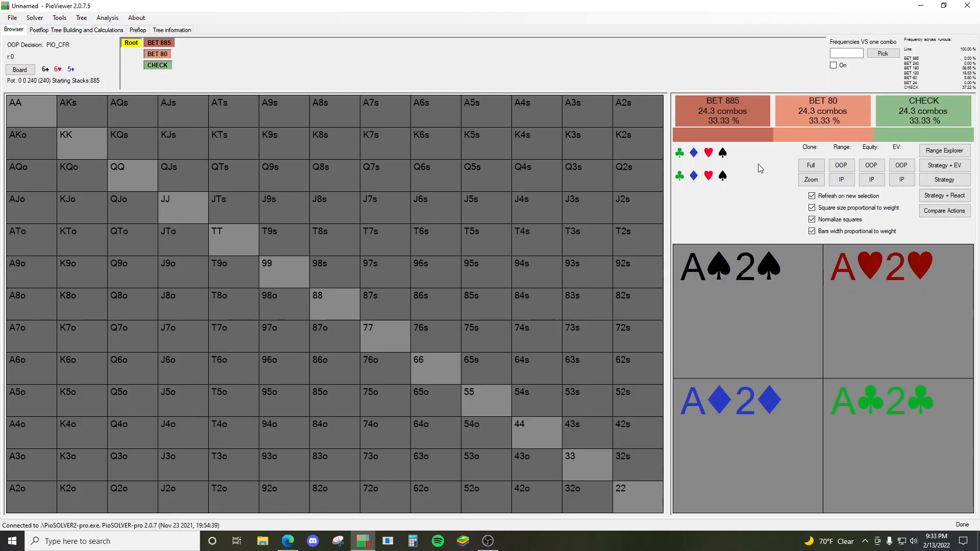
left_click(72, 30)
left_click(967, 6)
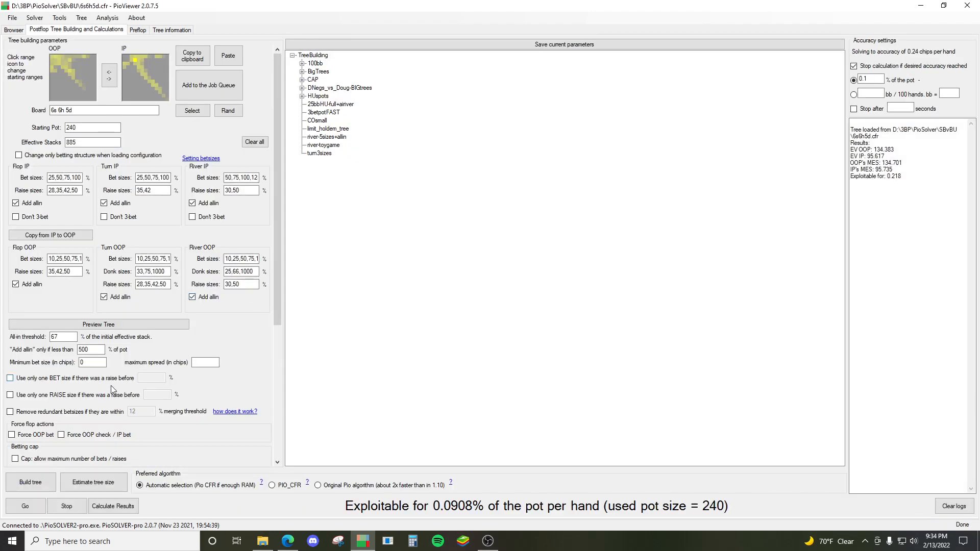
- Display the OOP strategy of the loaded 6s6h5d solve and compare the EV of BET 180 against BET 120
left_click(14, 31)
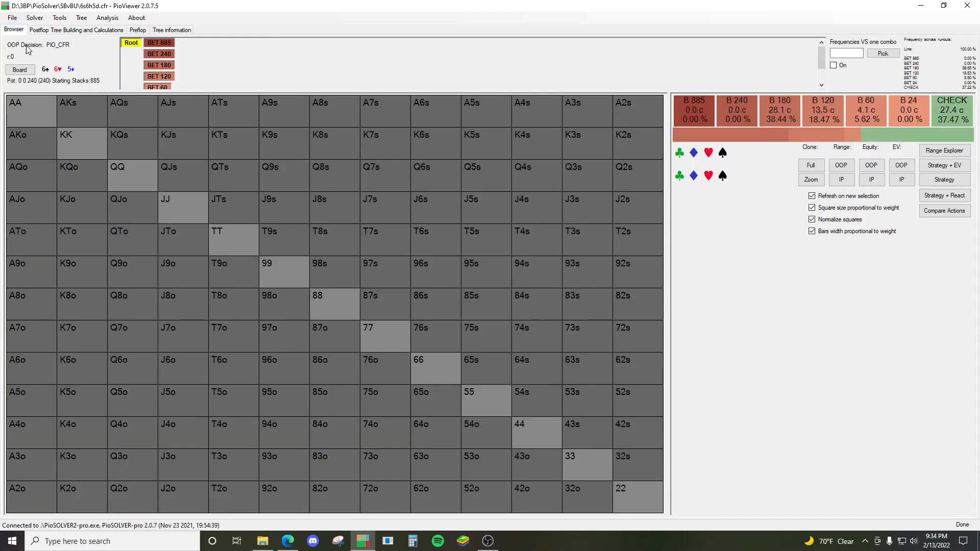
left_click(939, 182)
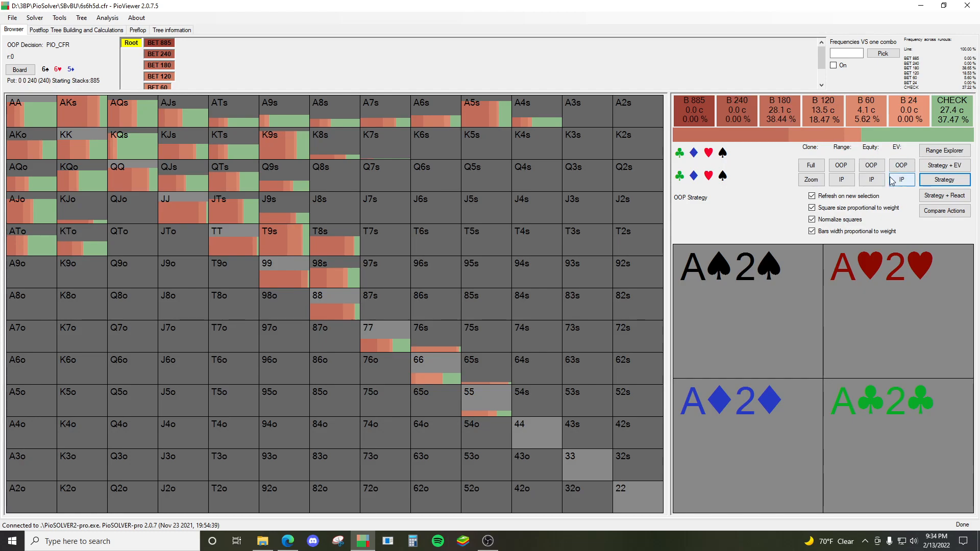
left_click(953, 213)
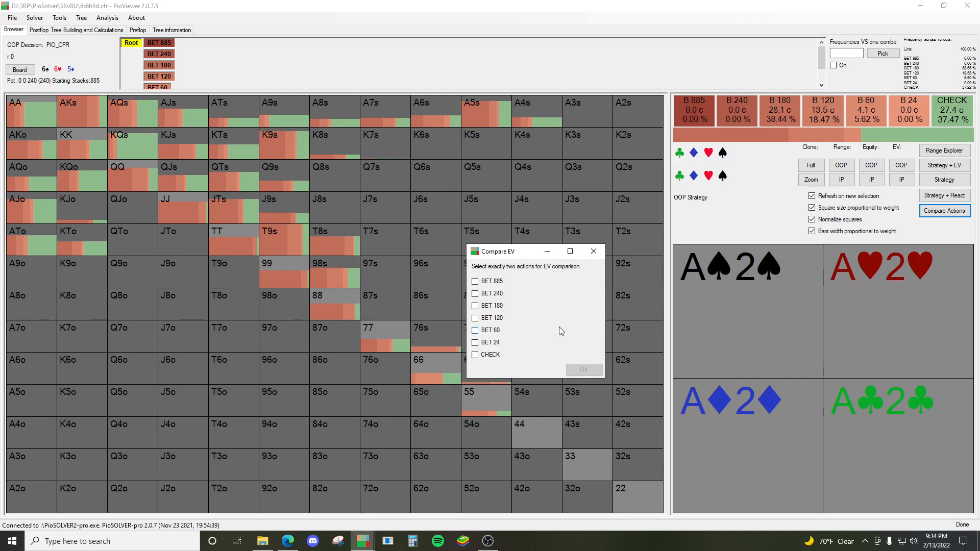
left_click(487, 323)
left_click(491, 306)
left_click(583, 370)
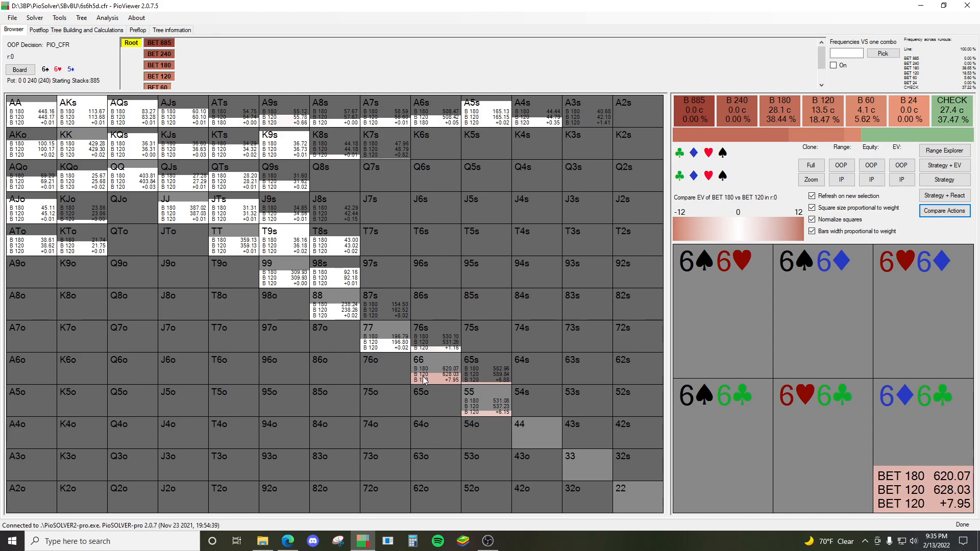
- Display the root strategy with EV, and switch to the strategy plus reaction view
left_click(944, 165)
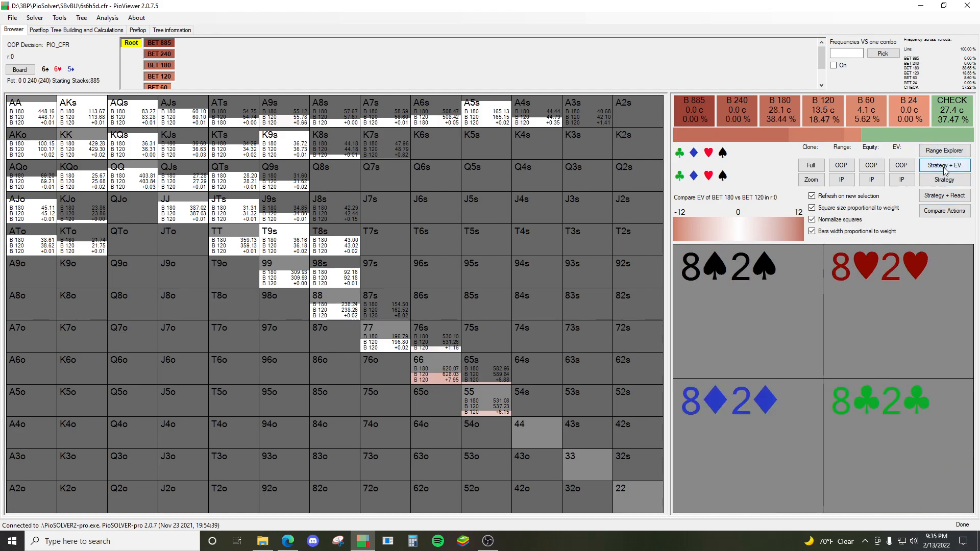
left_click(940, 200)
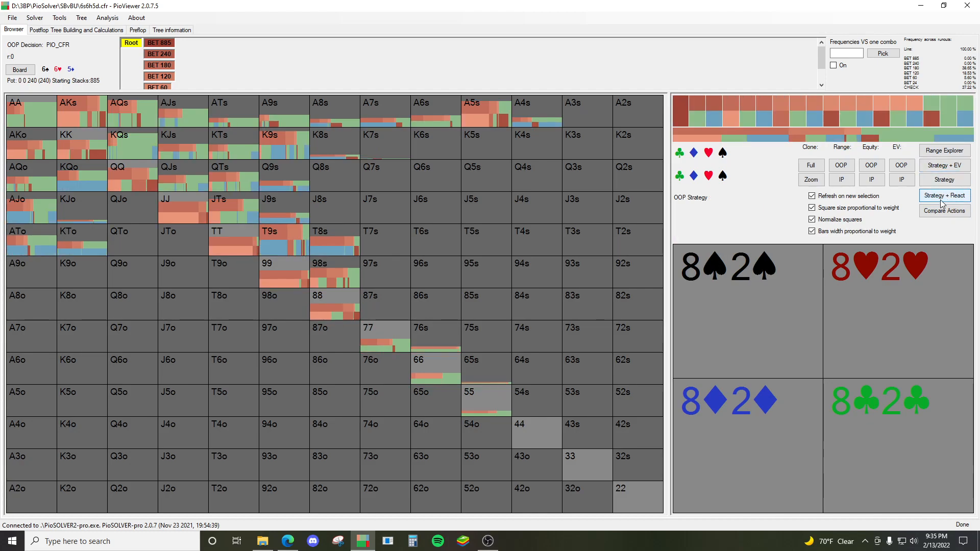
- Compare the root's strategy with EV view against the strategy plus reaction view and look through the available root actions
left_click(215, 177)
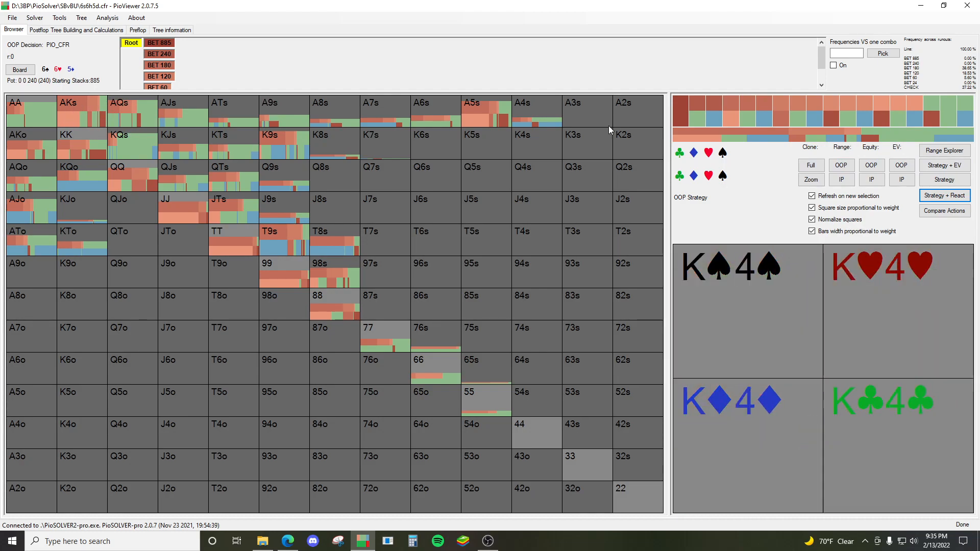
left_click(927, 168)
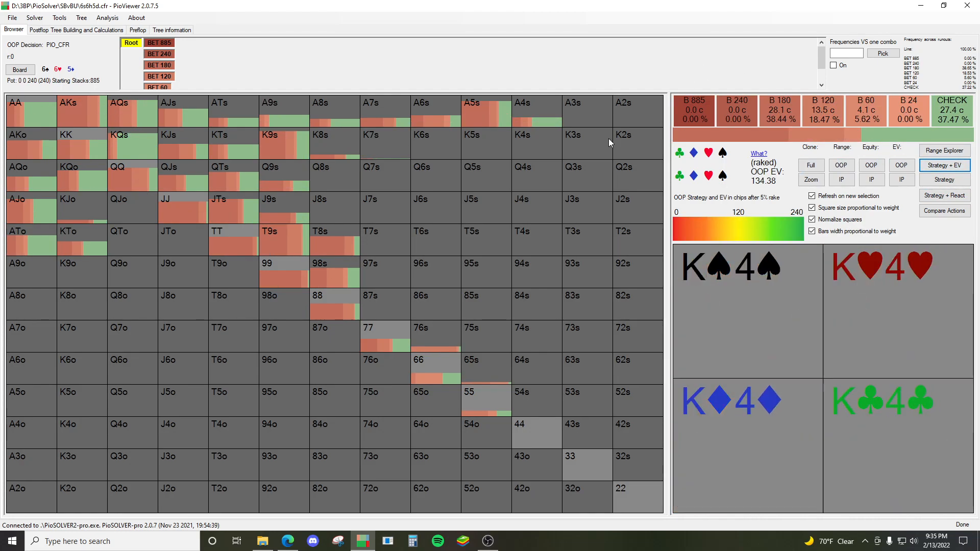
left_click(941, 197)
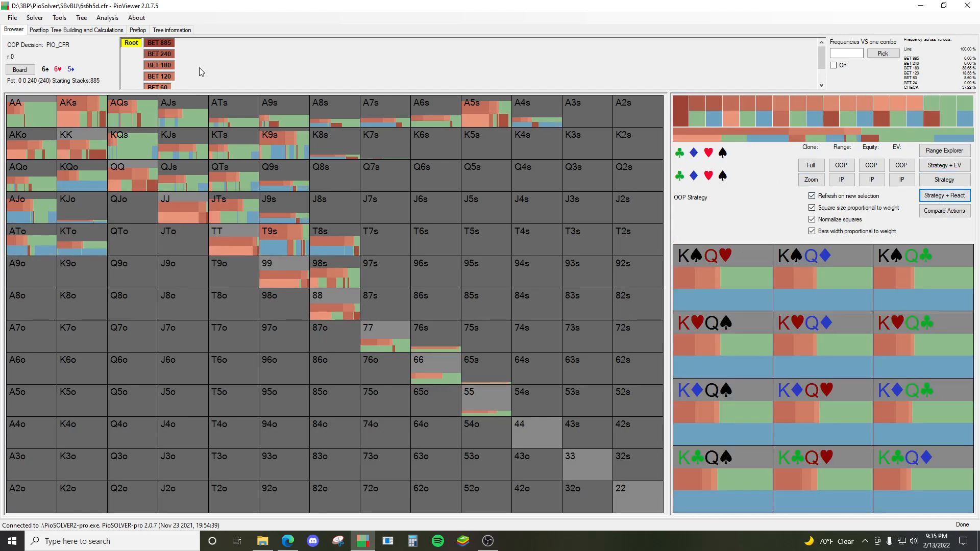
scroll(197, 64, "down", 1)
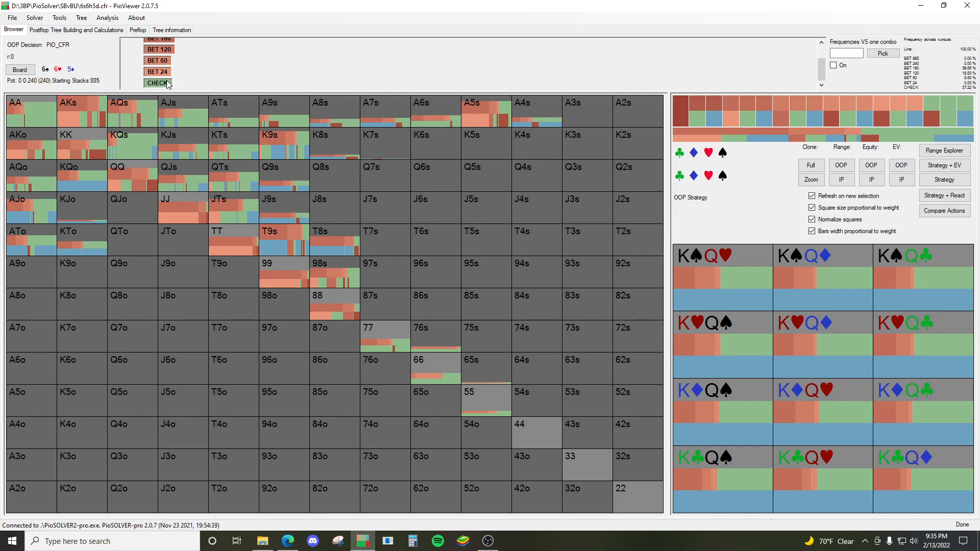
scroll(204, 56, "up", 1)
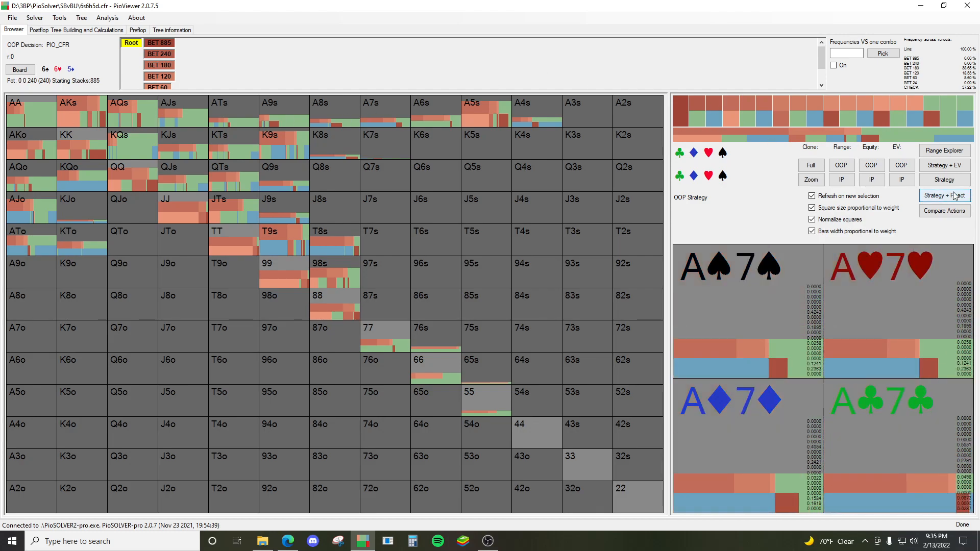
- Display the OOP action range for BET 180 at the root, and examine AKs in the strategy plus reaction view
left_click(958, 169)
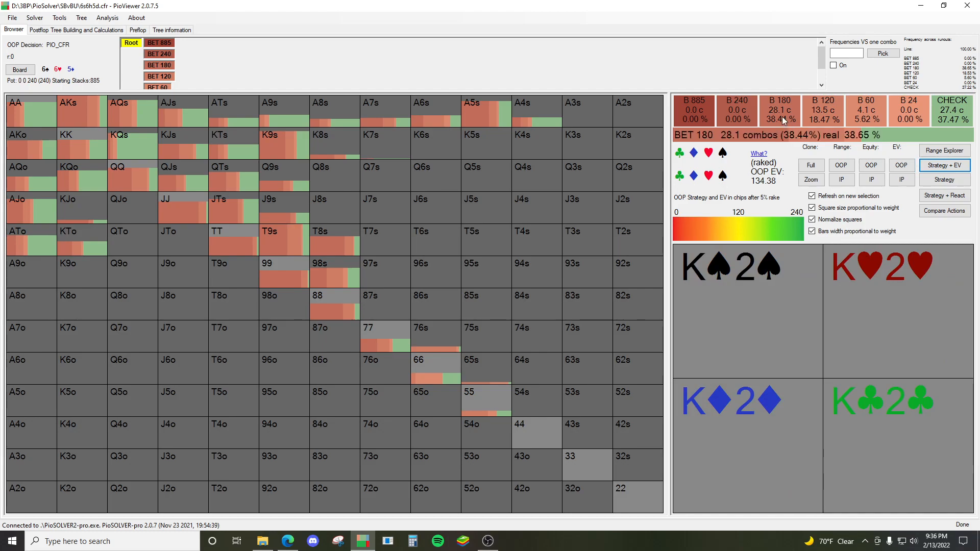
left_click(781, 116)
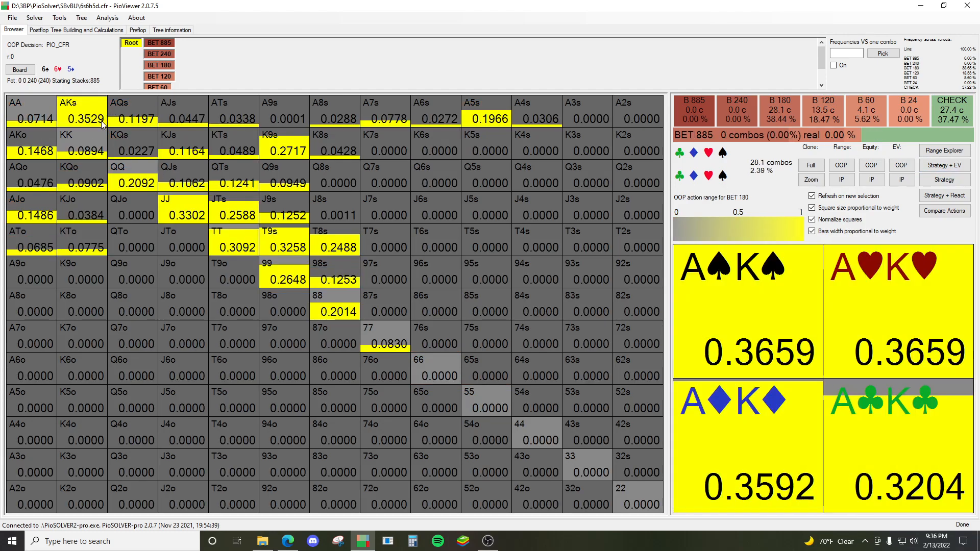
left_click(947, 166)
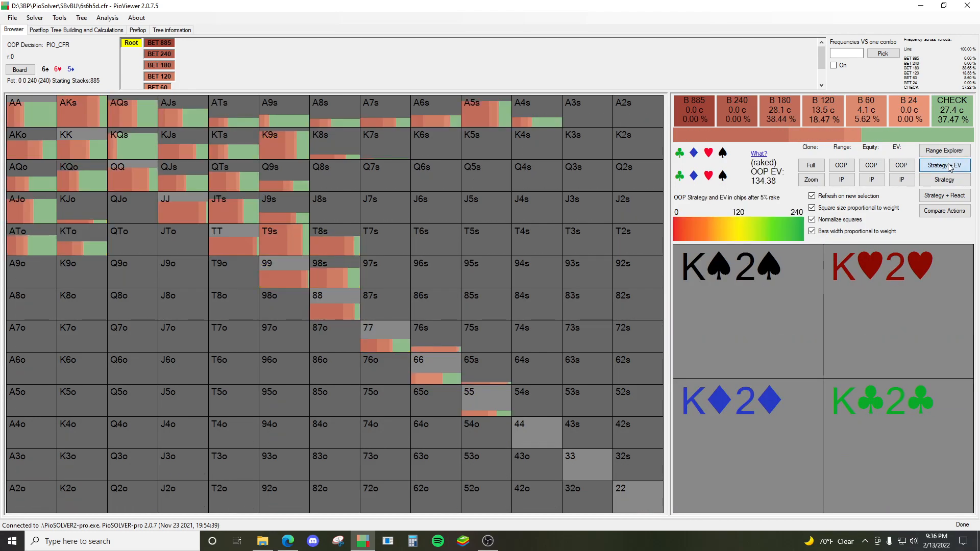
left_click(963, 198)
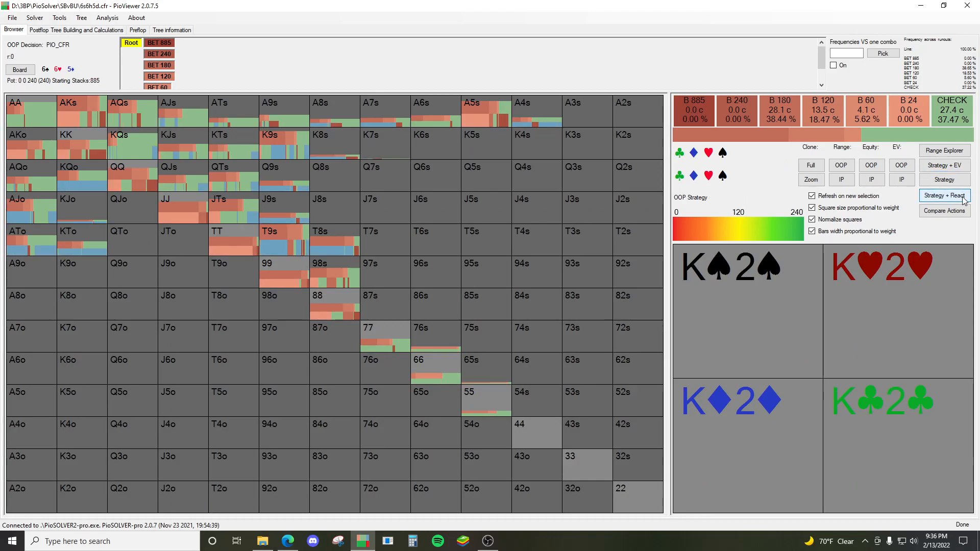
left_click(94, 113)
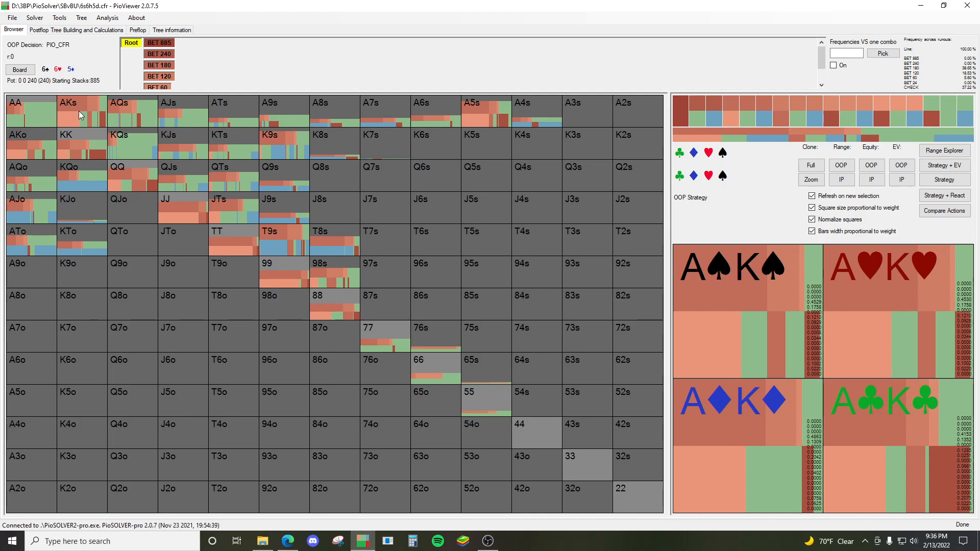
- Follow the line BET 180, RAISE 360 and compare the OOP plain strategy with the strategy plus EV view
left_click(944, 165)
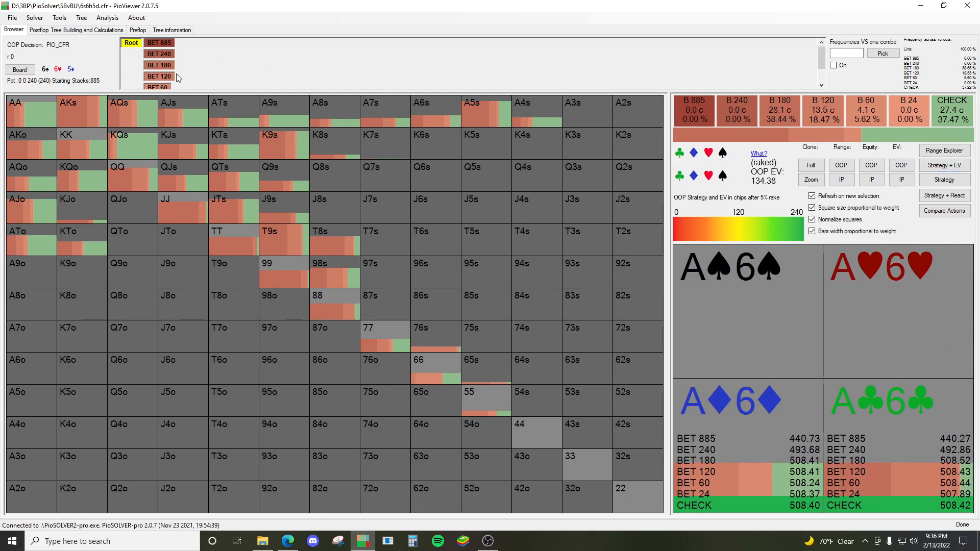
left_click(164, 64)
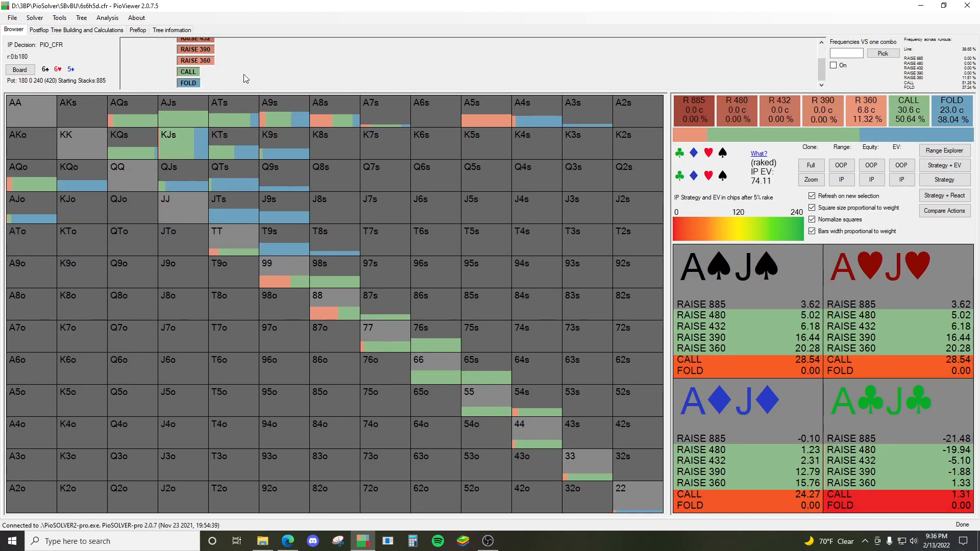
left_click(202, 61)
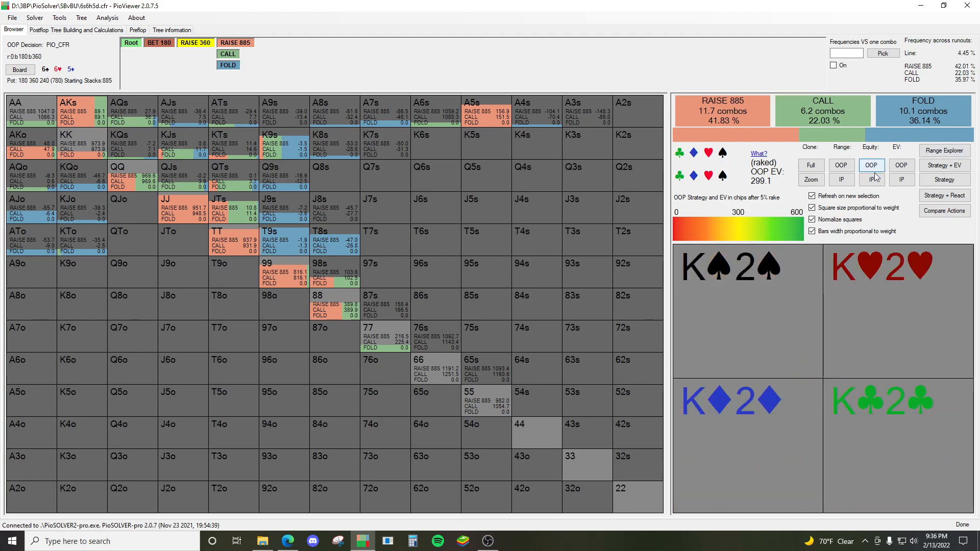
left_click(944, 179)
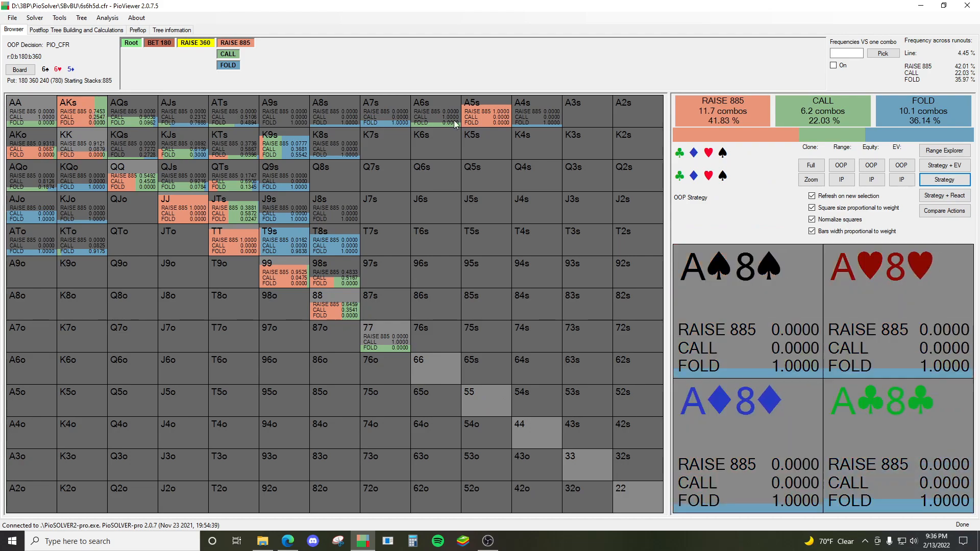
left_click(944, 164)
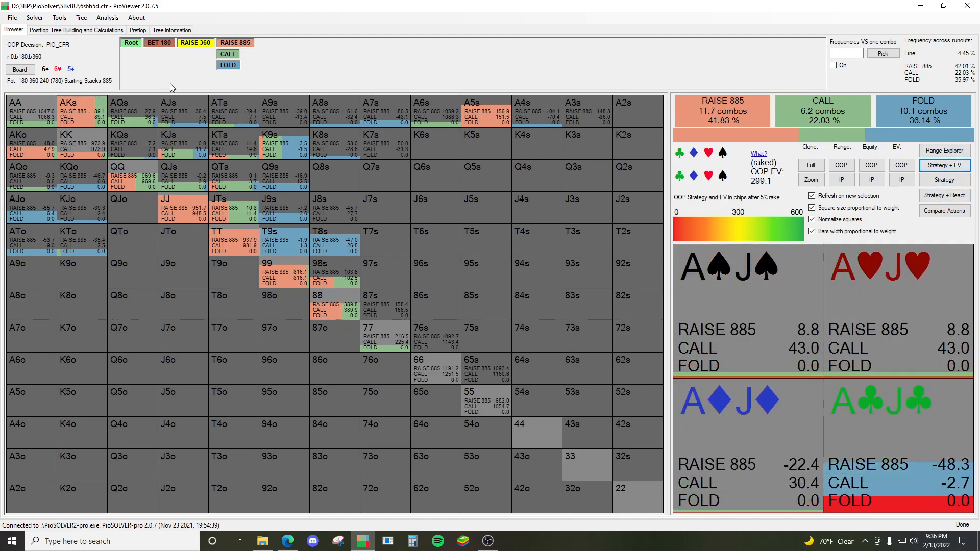
- Return to the root decision and examine the AKs reactions in the strategy plus reaction view
left_click(137, 43)
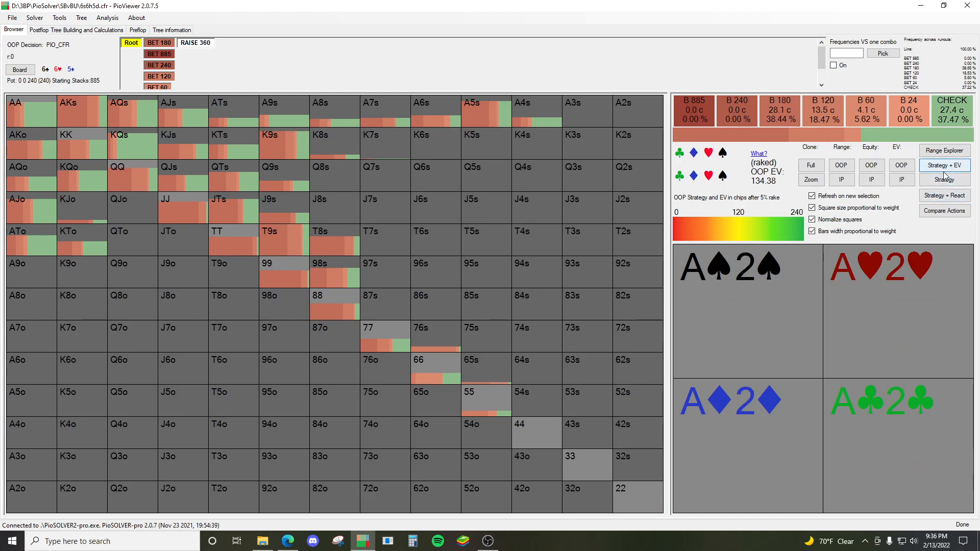
left_click(944, 195)
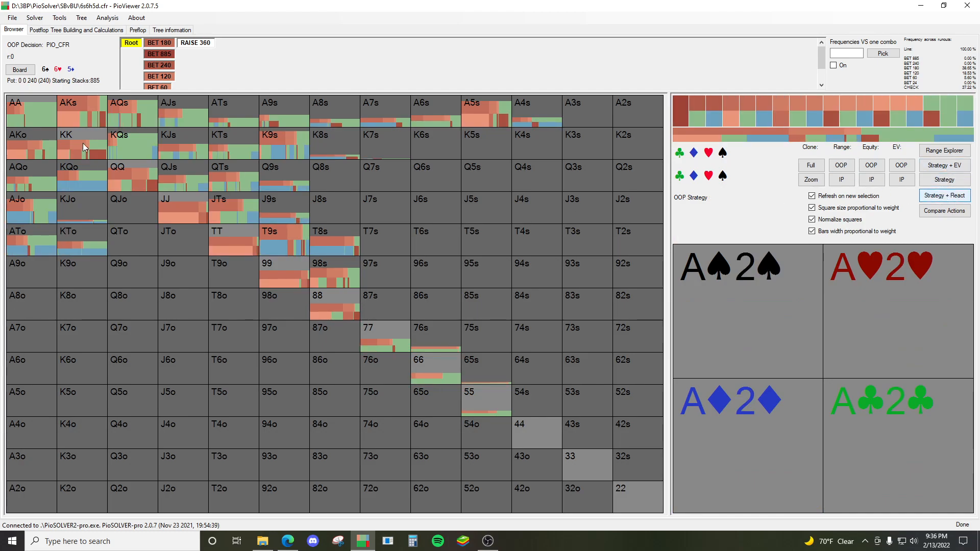
left_click(90, 122)
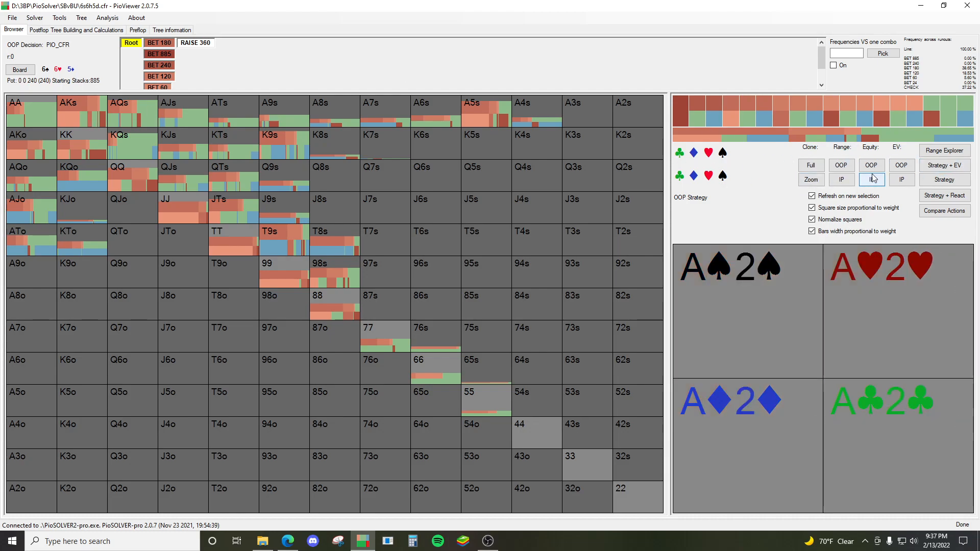
- Follow the line CHECK, BET 60 with EVs displayed and examine the OOP response, including AKs
left_click(932, 165)
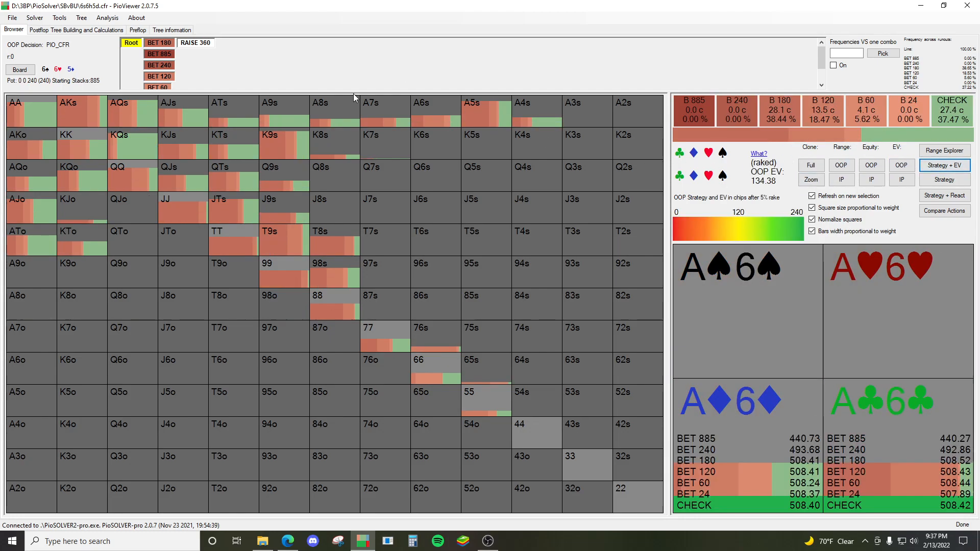
scroll(184, 70, "down", 1)
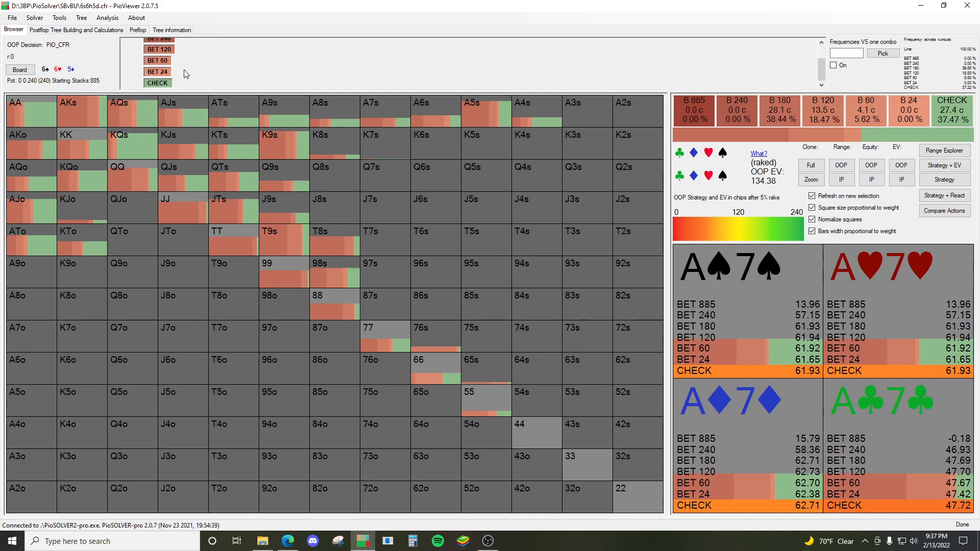
left_click(165, 81)
left_click(197, 74)
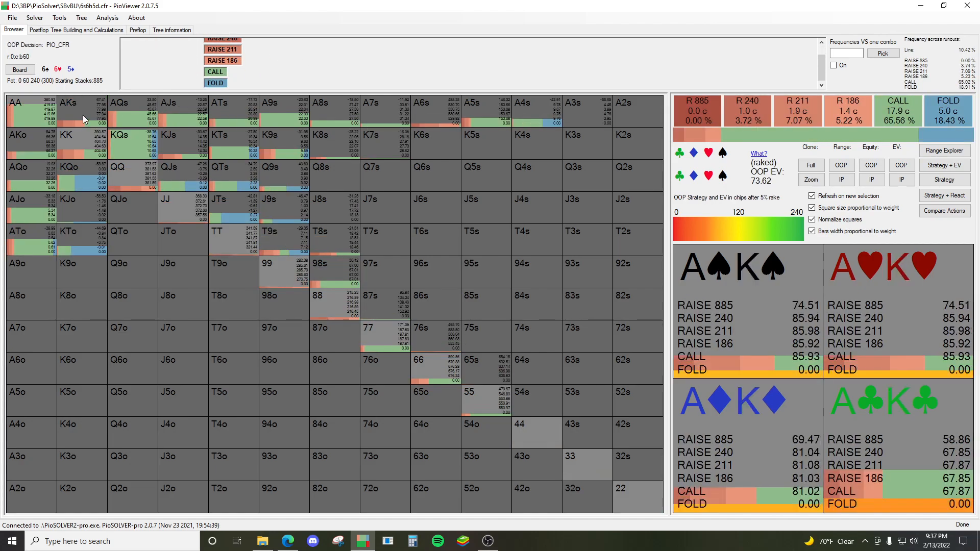
left_click(954, 166)
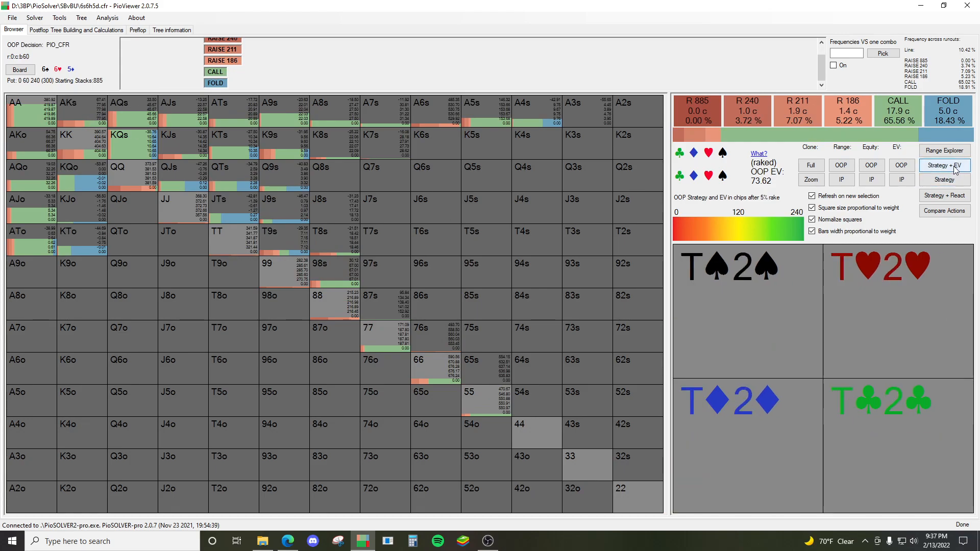
- Go back to the root and view its strategy with reactions, followed by its strategy with EV
scroll(151, 44, "up", 2)
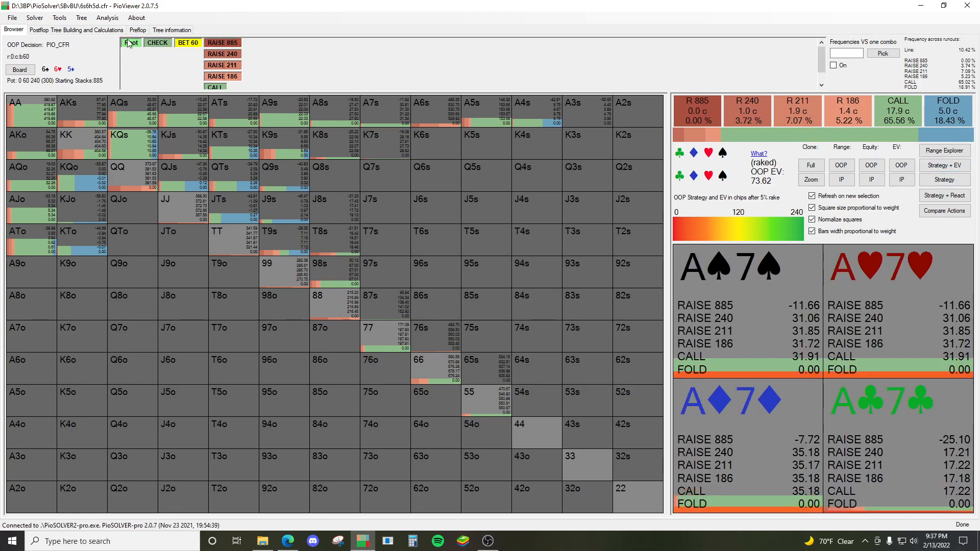
left_click(131, 43)
left_click(934, 195)
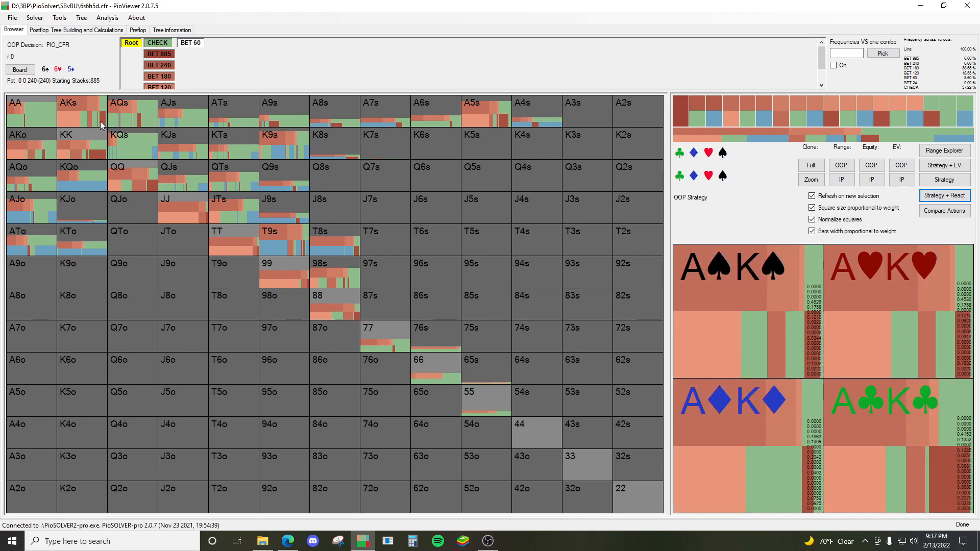
left_click(944, 165)
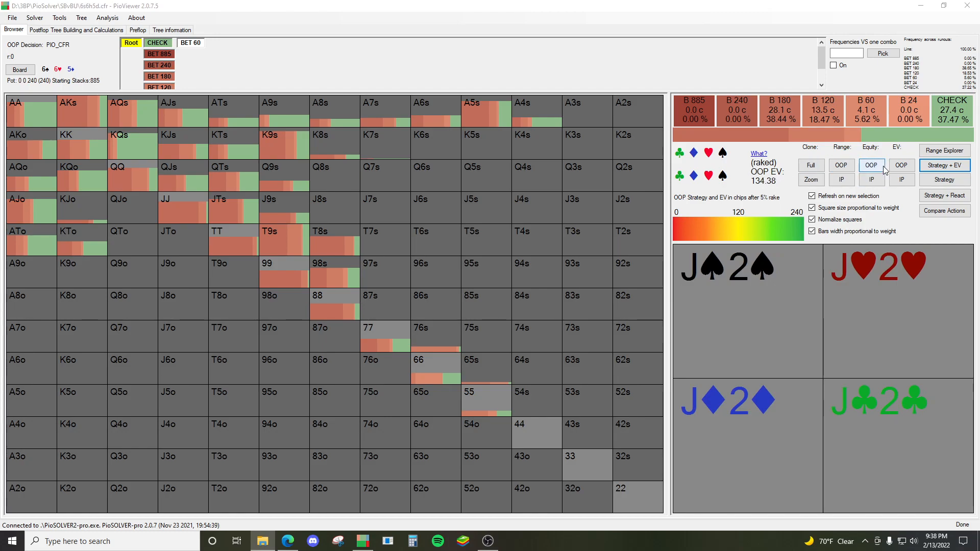
- Display the IP range and both players' equity and EV at the root, and return to the strategy with EV view
left_click(842, 181)
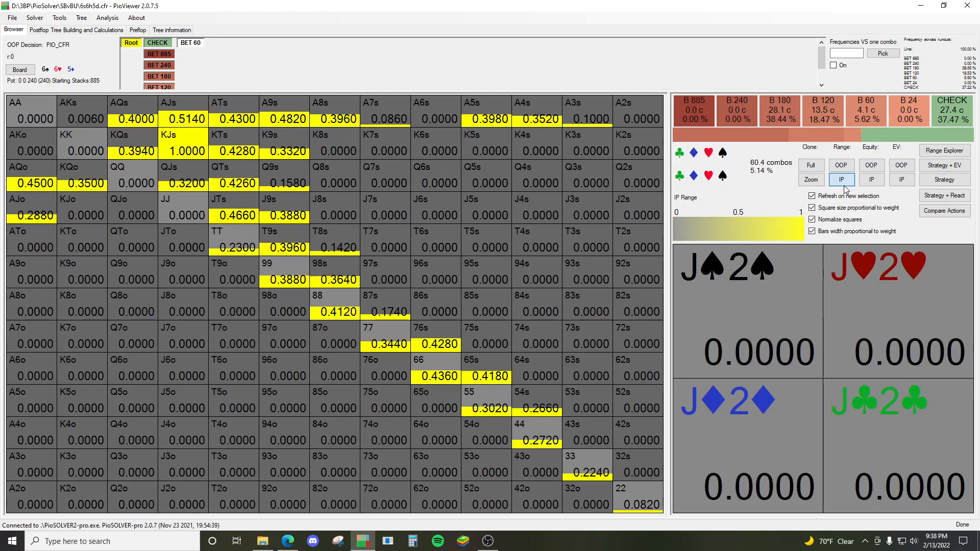
left_click(871, 166)
left_click(871, 180)
left_click(909, 166)
left_click(902, 180)
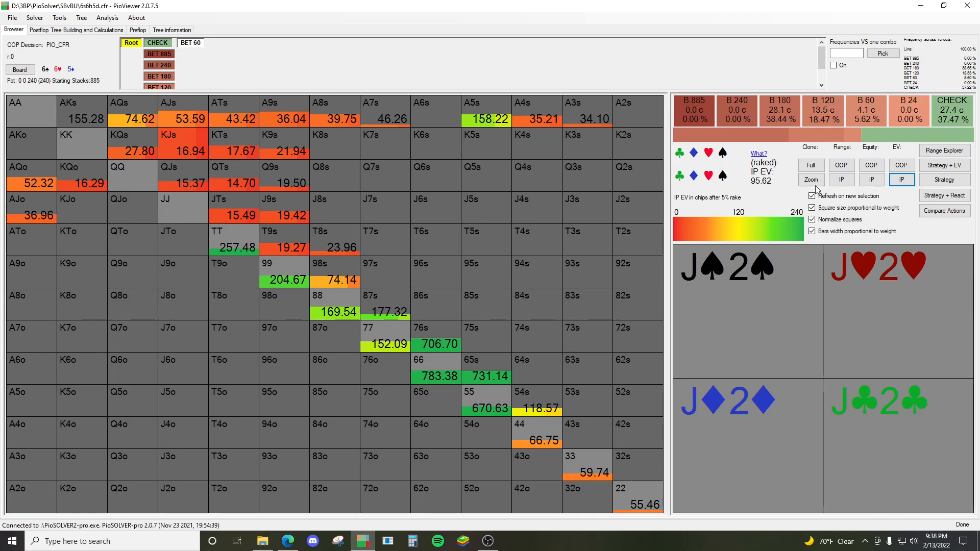
mouse_move(743, 102)
left_click(902, 165)
left_click(945, 165)
left_click(888, 54)
left_click_drag(912, 67, 419, 163)
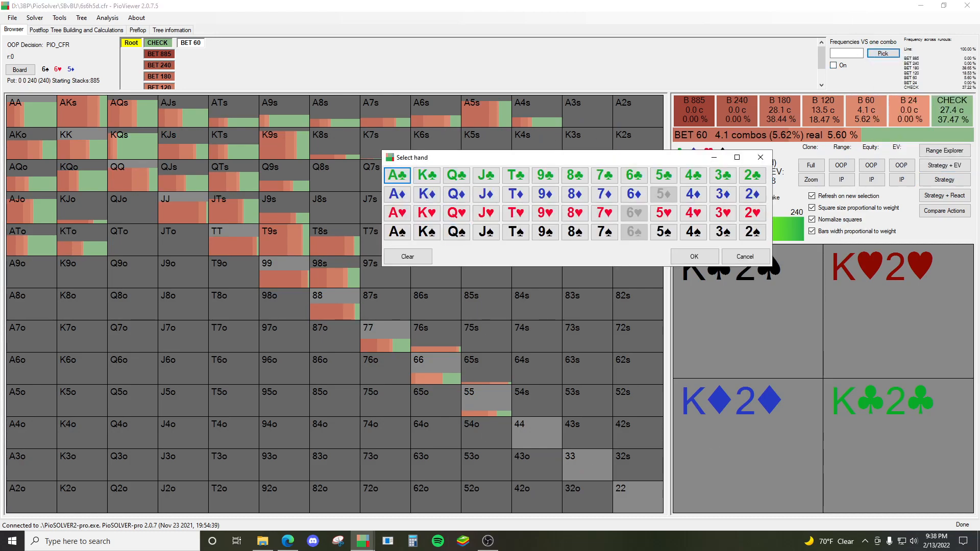
key("alt+Tab")
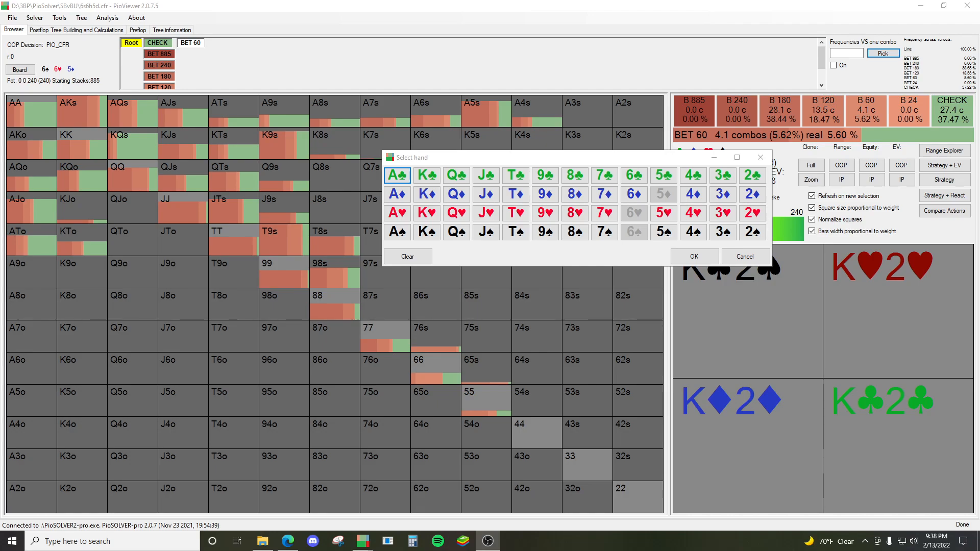
left_click(767, 159)
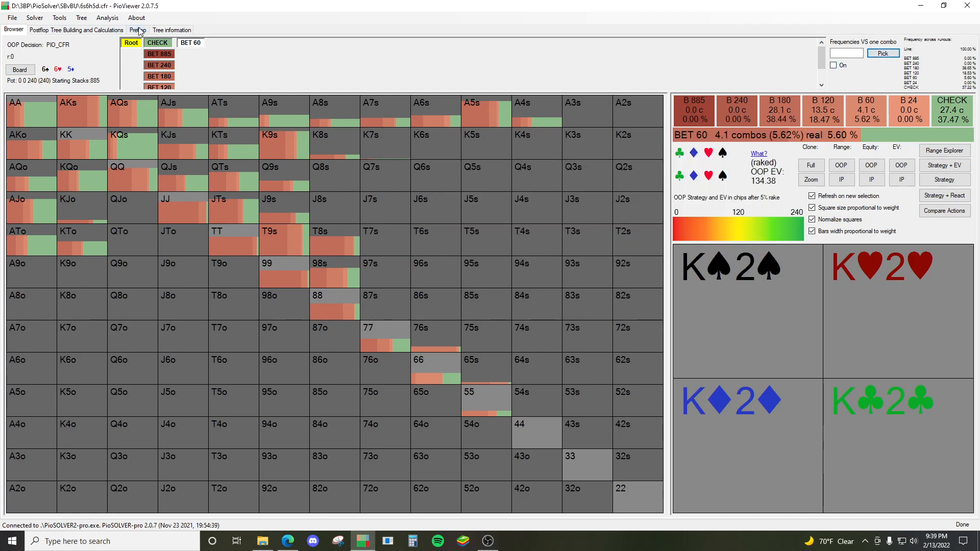
- At the IP decision after CHECK, pick Ac Kc as the single opposing combo and switch its frequency calculation on and off
left_click(162, 44)
left_click(883, 53)
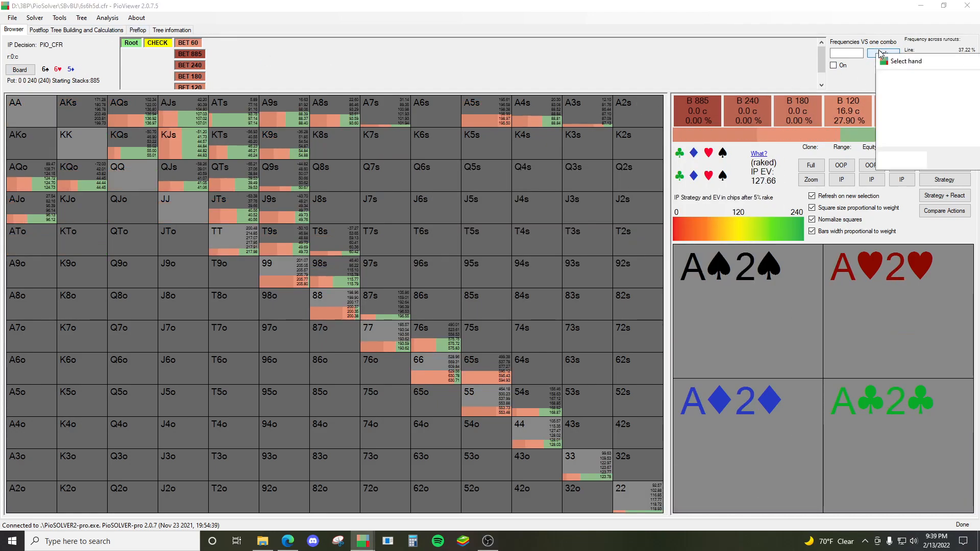
left_click_drag(955, 61, 412, 103)
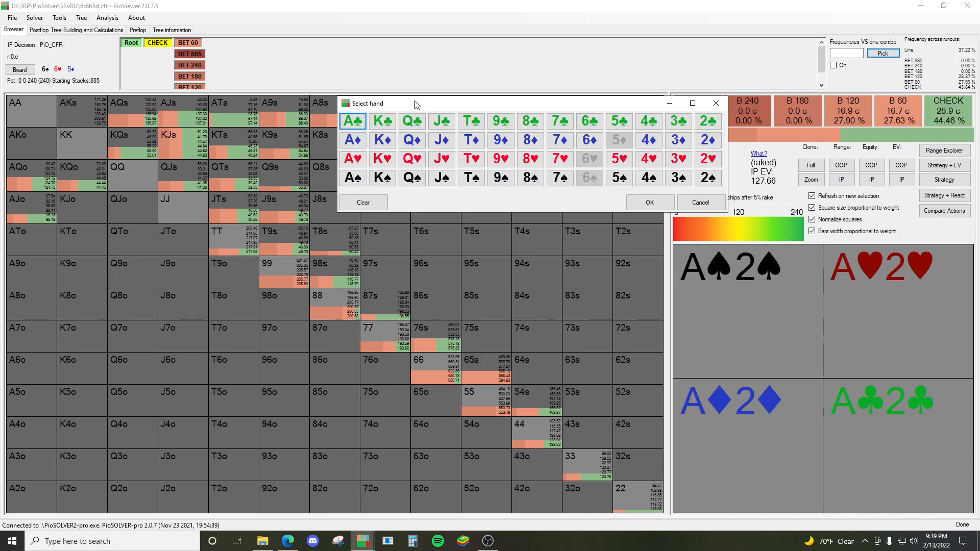
left_click(353, 121)
left_click(383, 121)
left_click(663, 205)
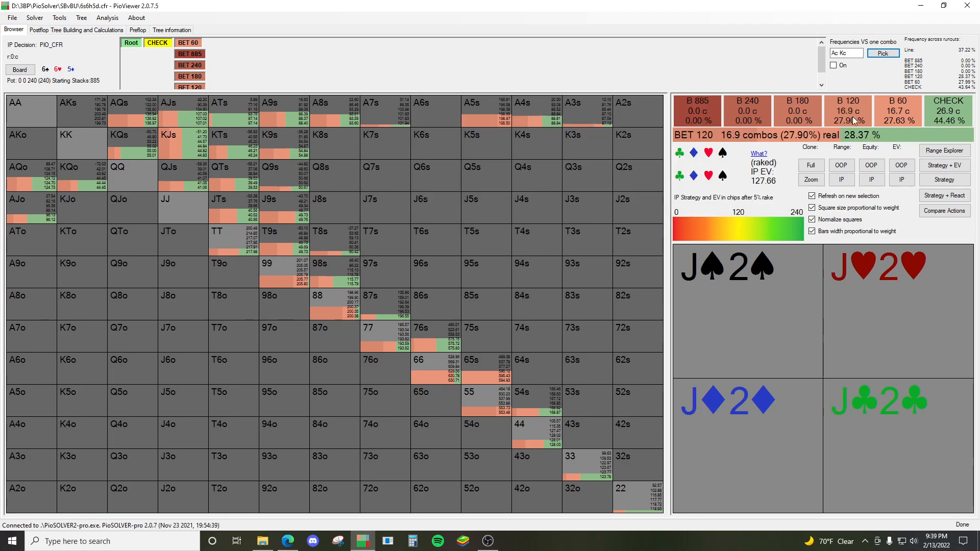
left_click(833, 65)
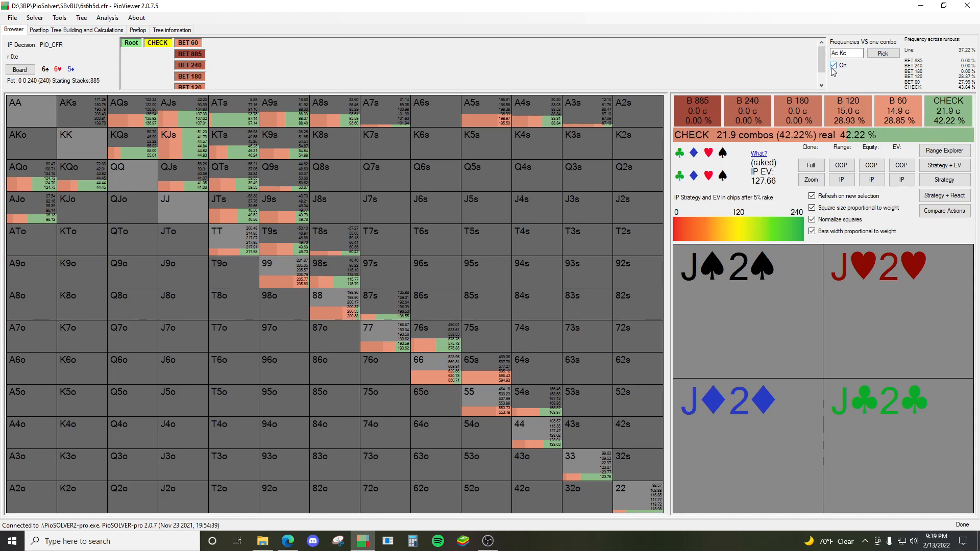
left_click(834, 66)
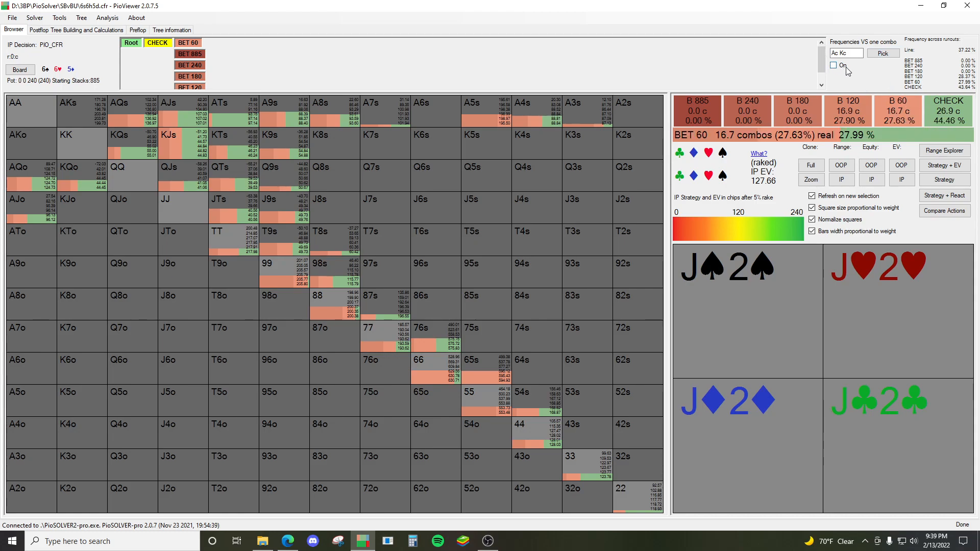
- Compare the IP frequencies with the Ac Kc single-combo calculation on and off, leave it on, and view the hand picker without changes
left_click(843, 67)
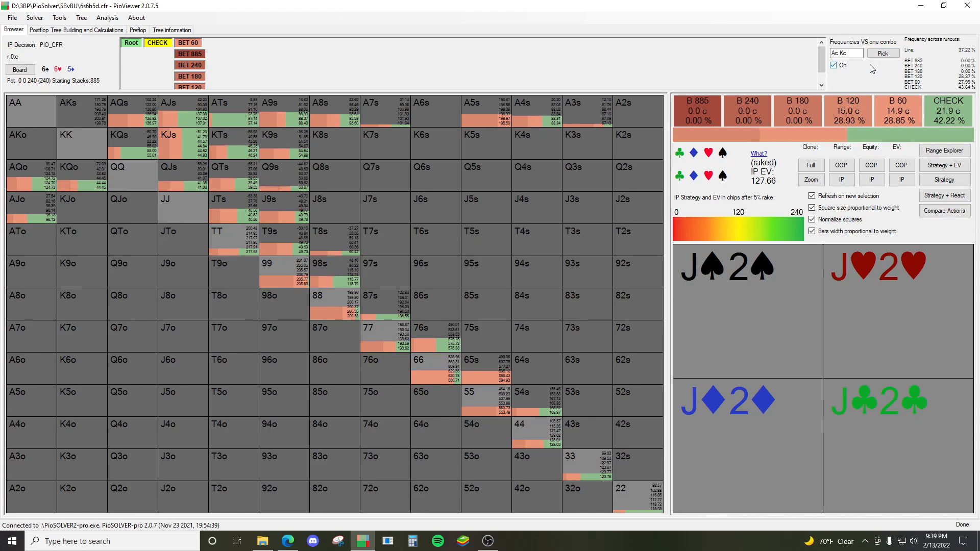
left_click(840, 69)
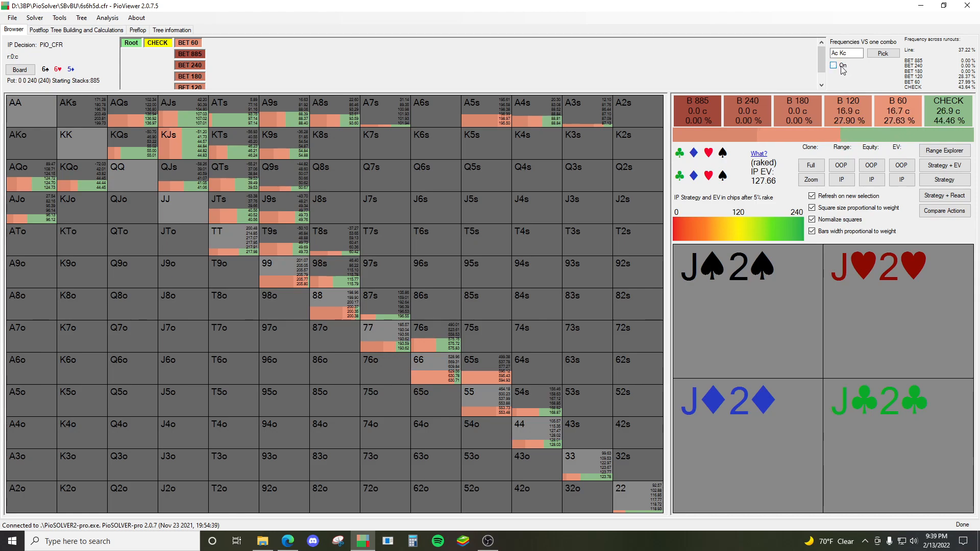
left_click(844, 68)
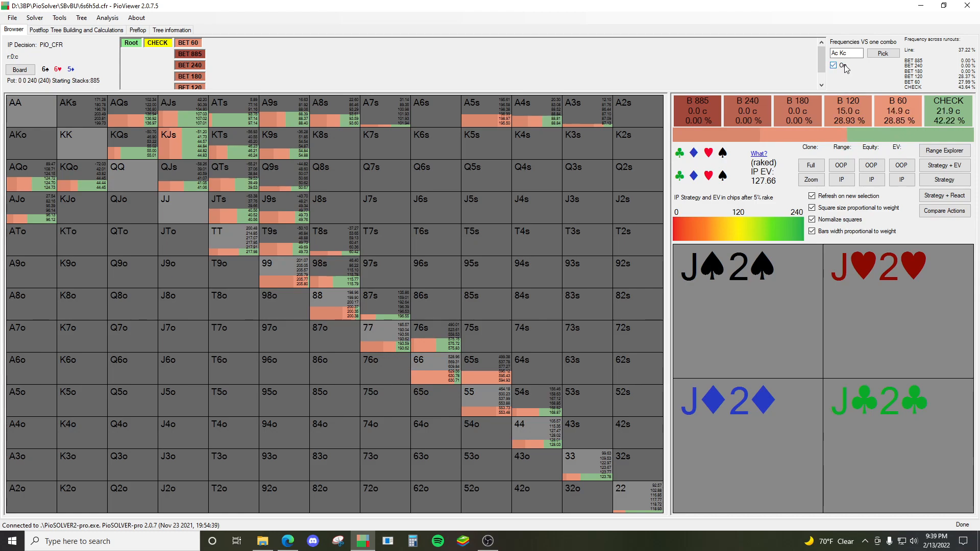
left_click(879, 54)
left_click_drag(949, 61, 473, 127)
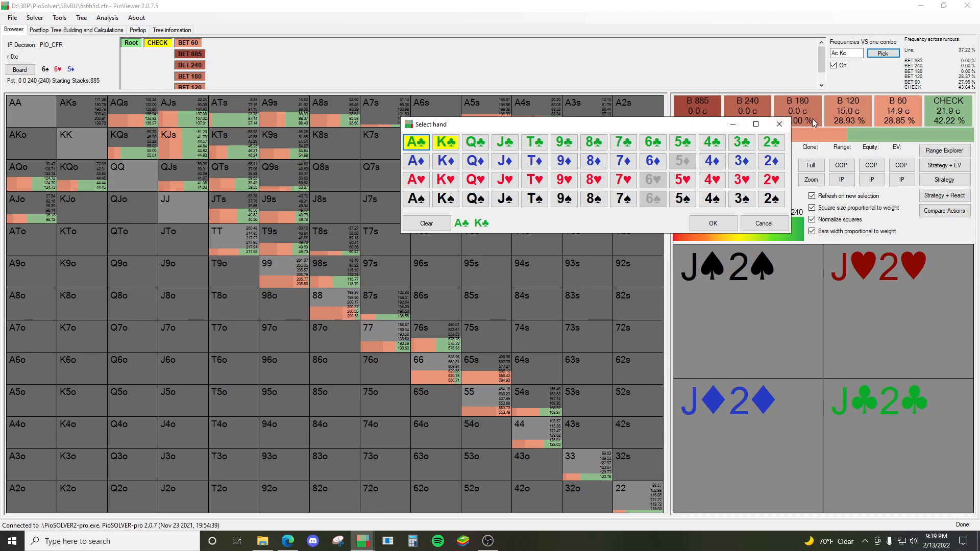
left_click(780, 124)
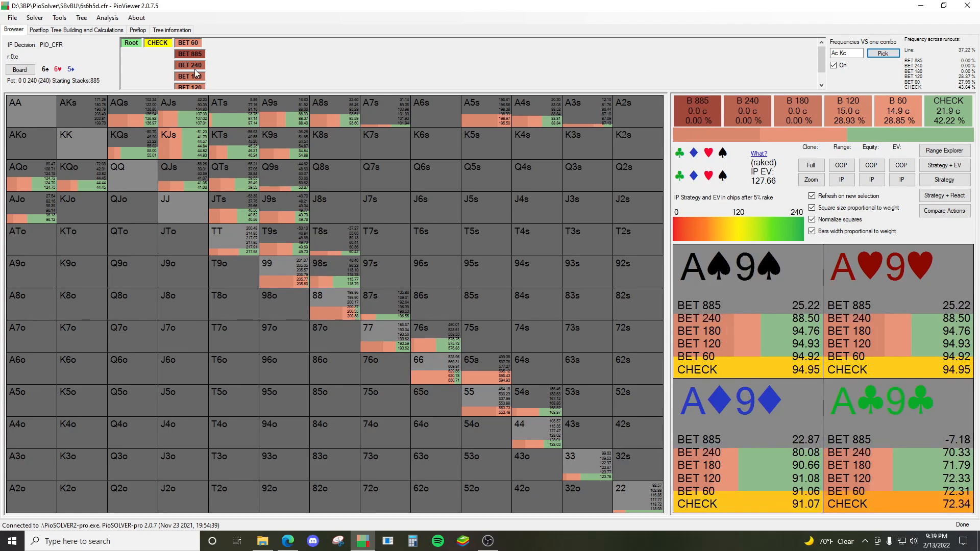
- Go back to the root and bring up the script execution queue in a movable window
left_click(132, 44)
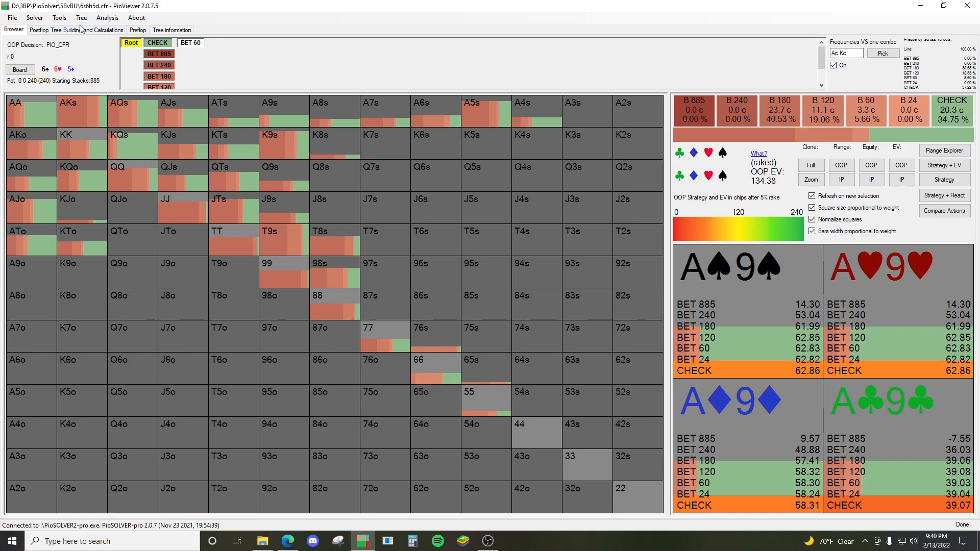
left_click(60, 18)
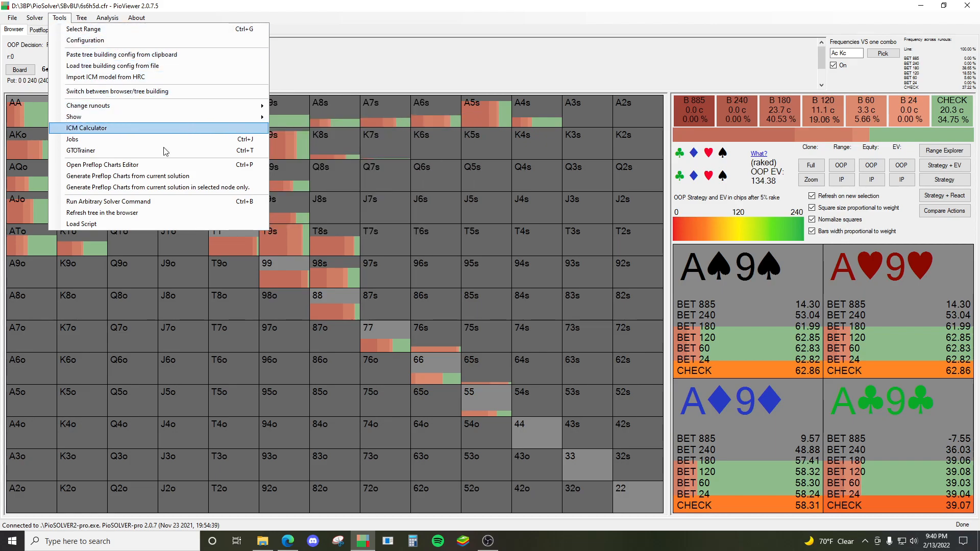
left_click(184, 139)
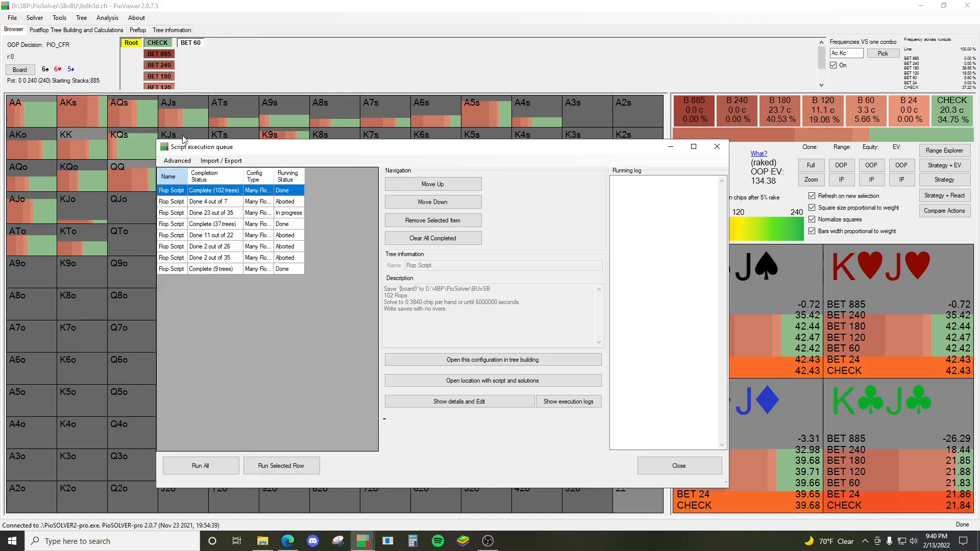
double_click(222, 75)
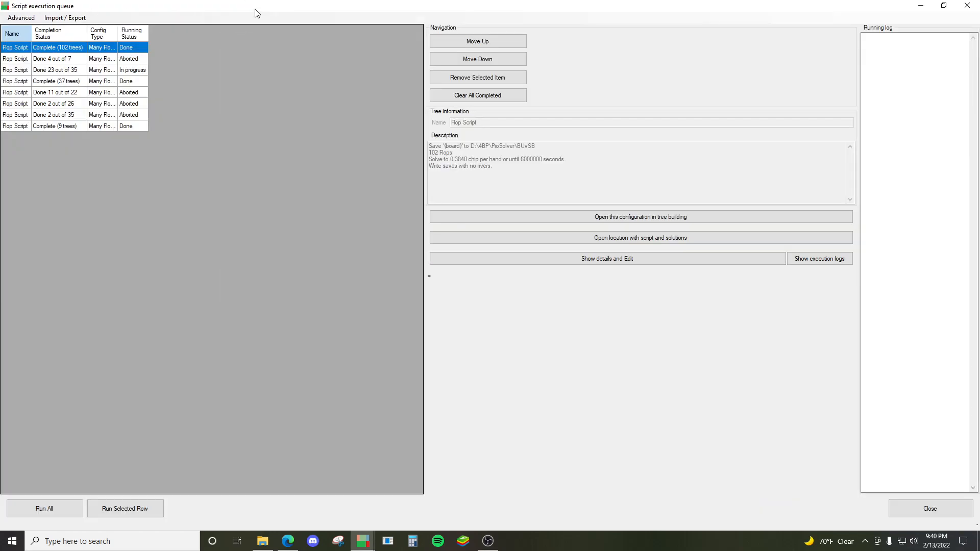
left_click_drag(255, 13, 326, 57)
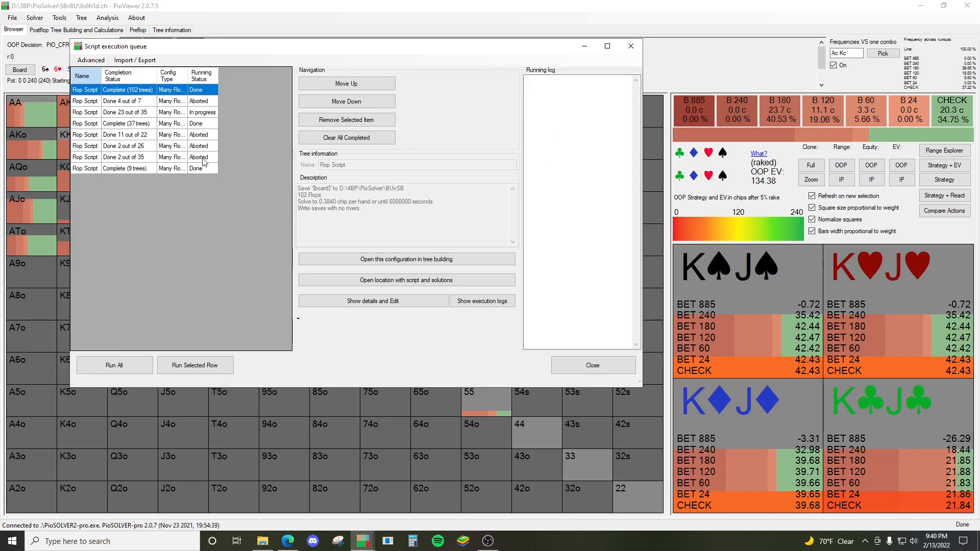
- Examine the descriptions of the first seven flop scripts in the execution queue, and close the queue
left_click(194, 94)
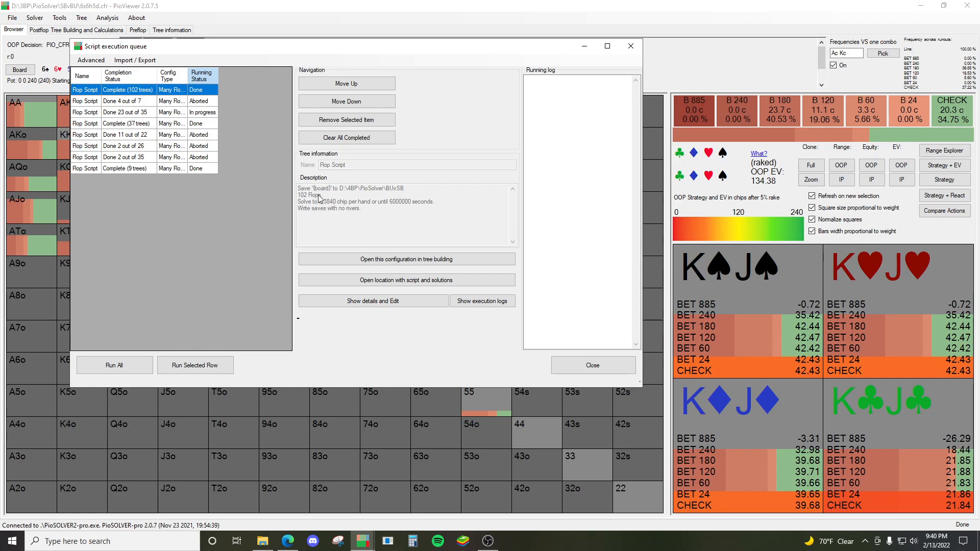
left_click(210, 101)
left_click(209, 112)
left_click(210, 123)
left_click(207, 135)
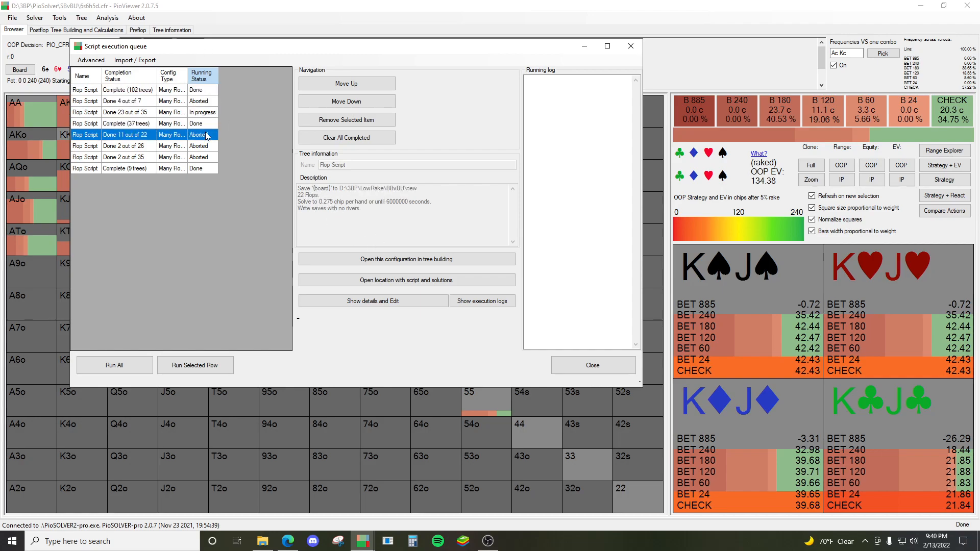
left_click(204, 146)
left_click(204, 158)
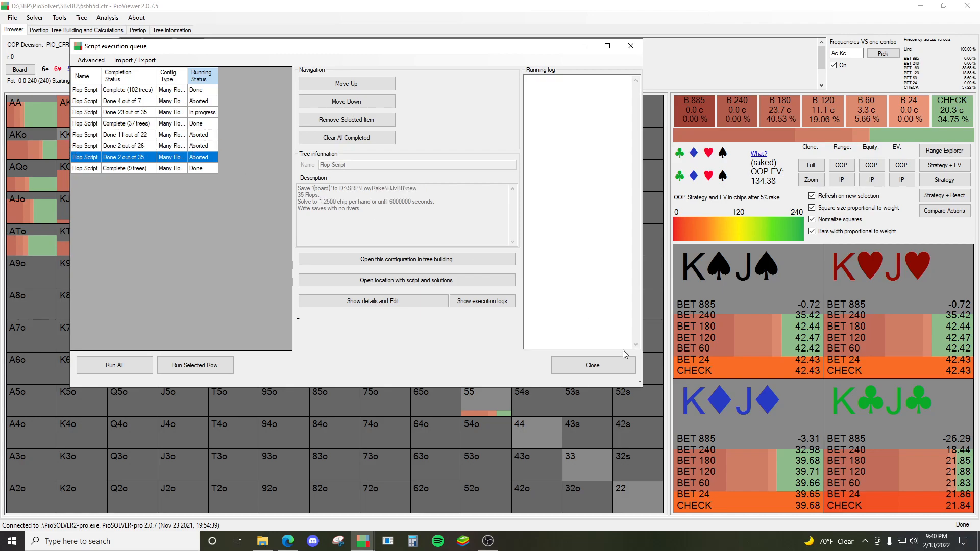
left_click(631, 46)
left_click(81, 17)
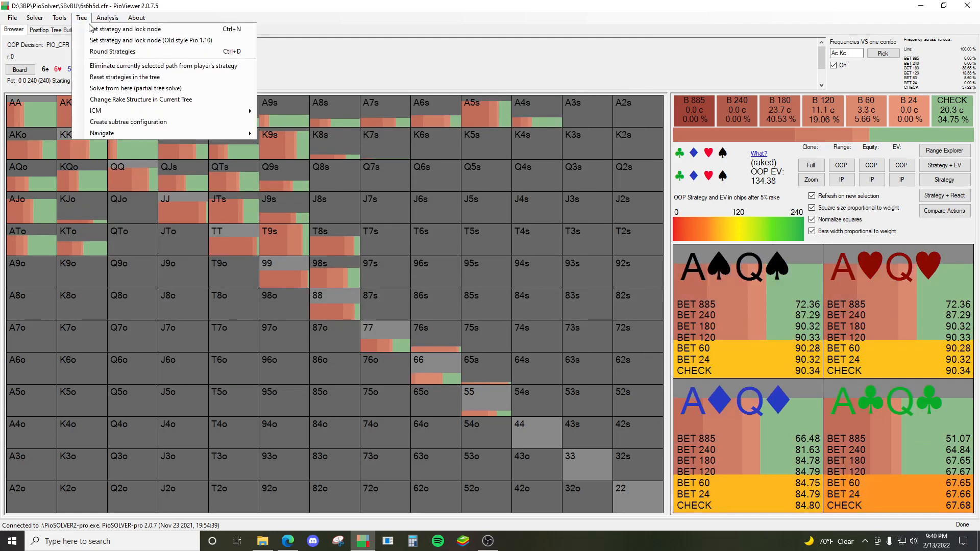
left_click(118, 27)
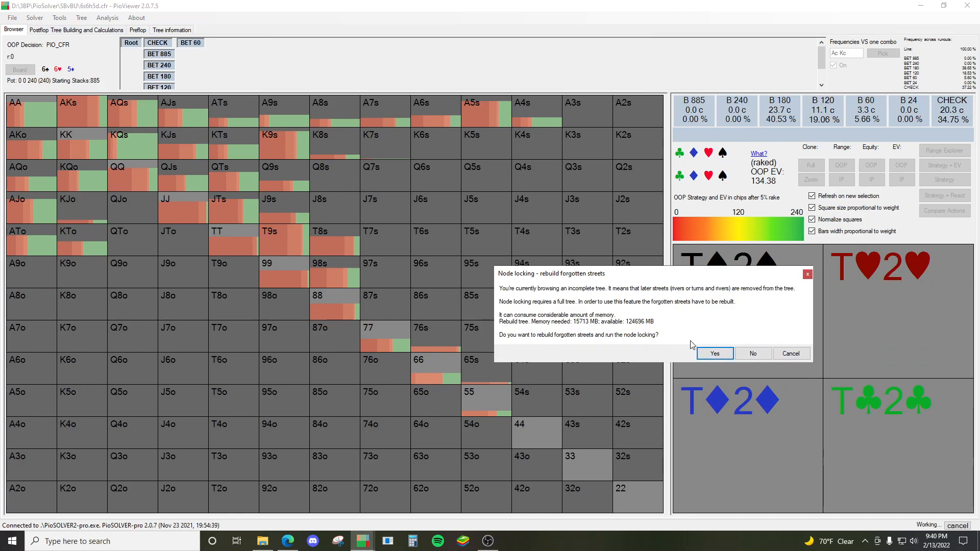
left_click(753, 353)
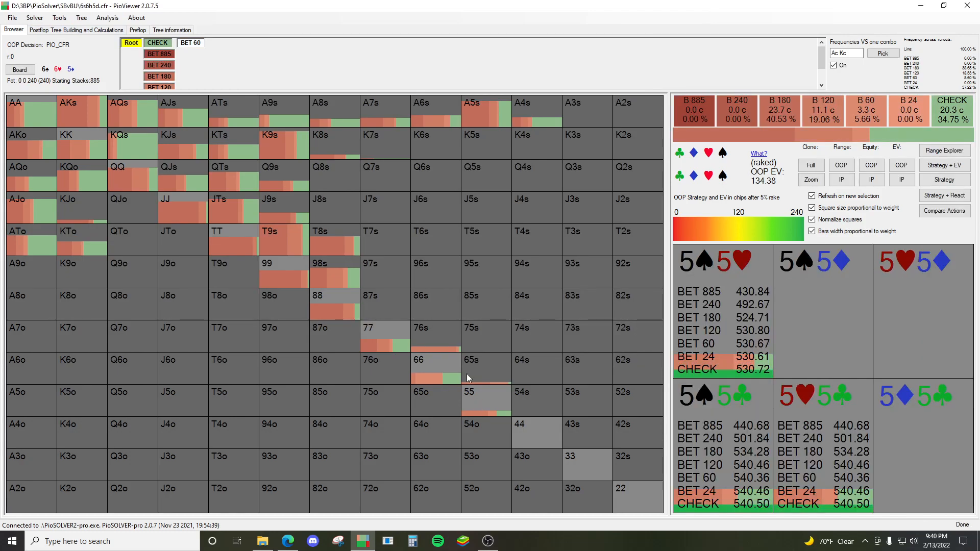
left_click(82, 18)
left_click(81, 18)
- Open the GTO trainer and select the SBvHJ 3BP pack
left_click(60, 18)
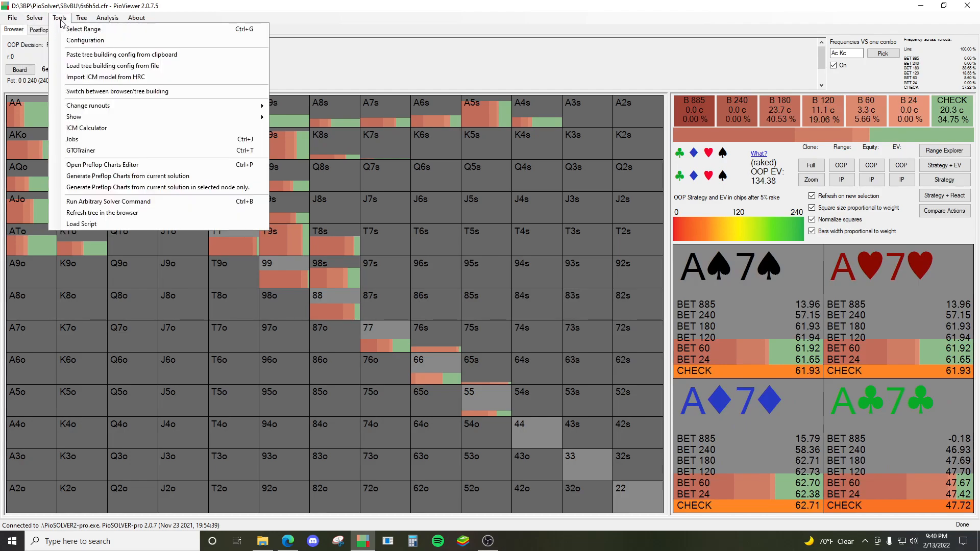
left_click(140, 154)
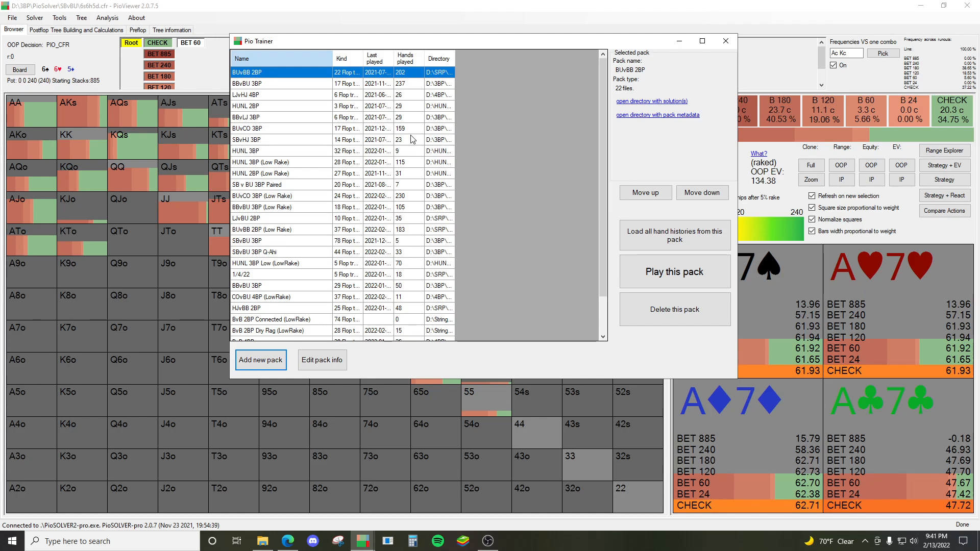
left_click(412, 139)
scroll(444, 229, "down", 2)
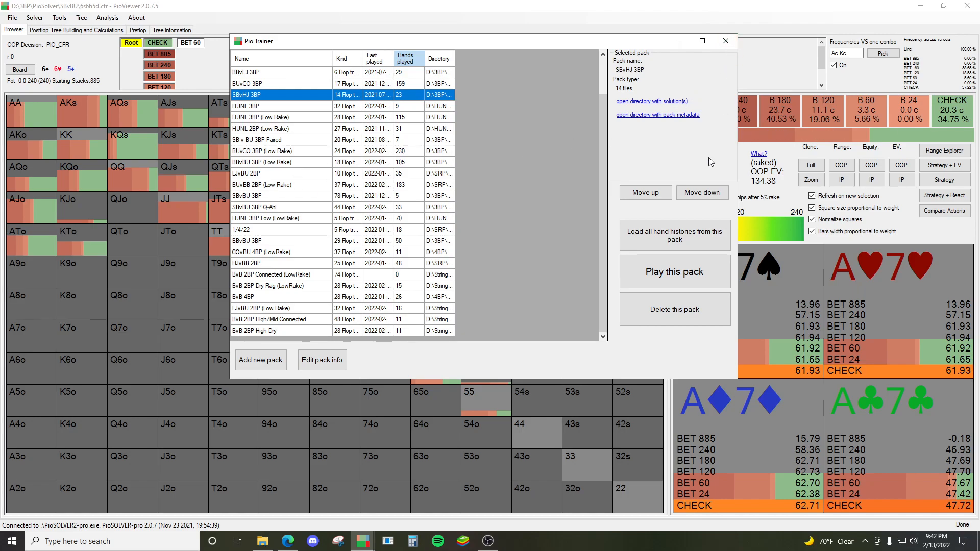
left_click(674, 272)
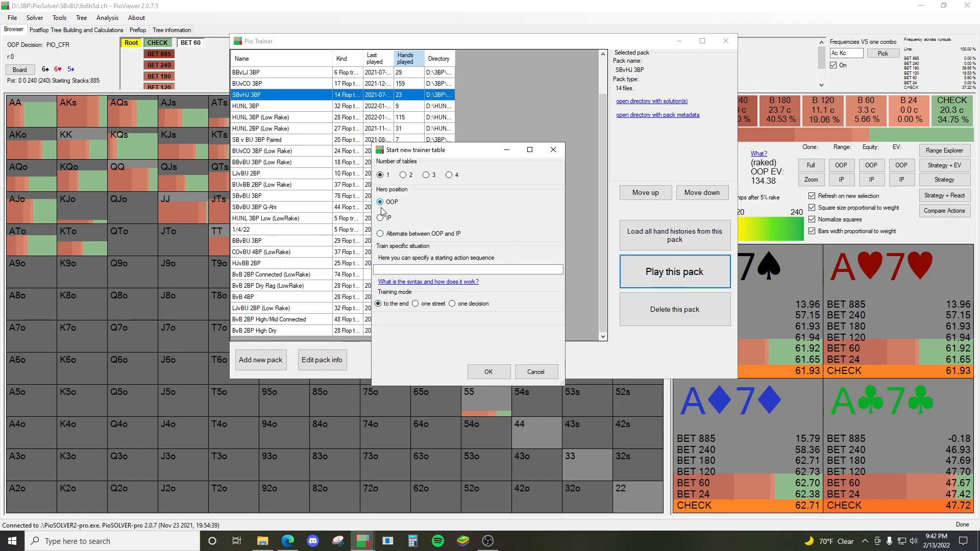
left_click(515, 269)
left_click(553, 149)
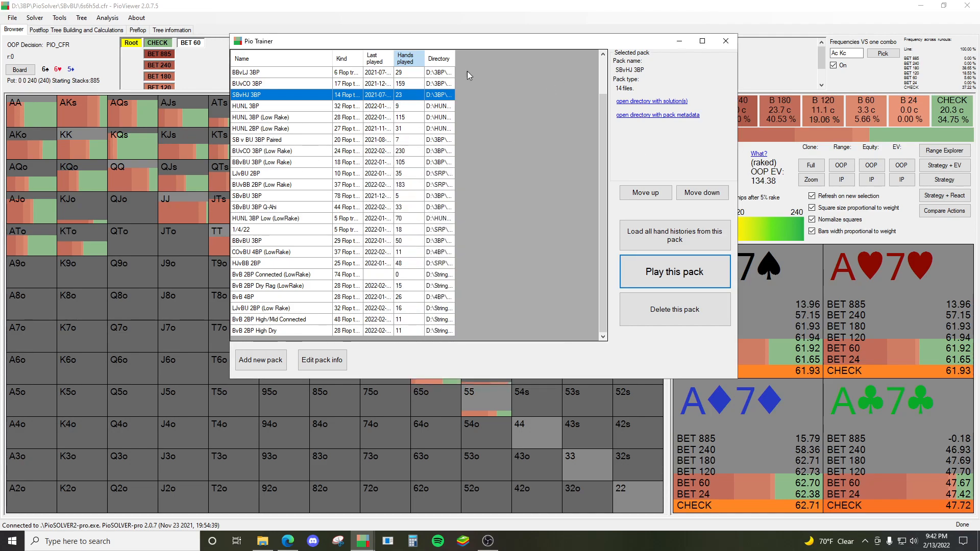
- Start one OOP training table for the SBvHJ 3BP pack, played to the end, with starting action sequence "Check, Check"
left_click(648, 263)
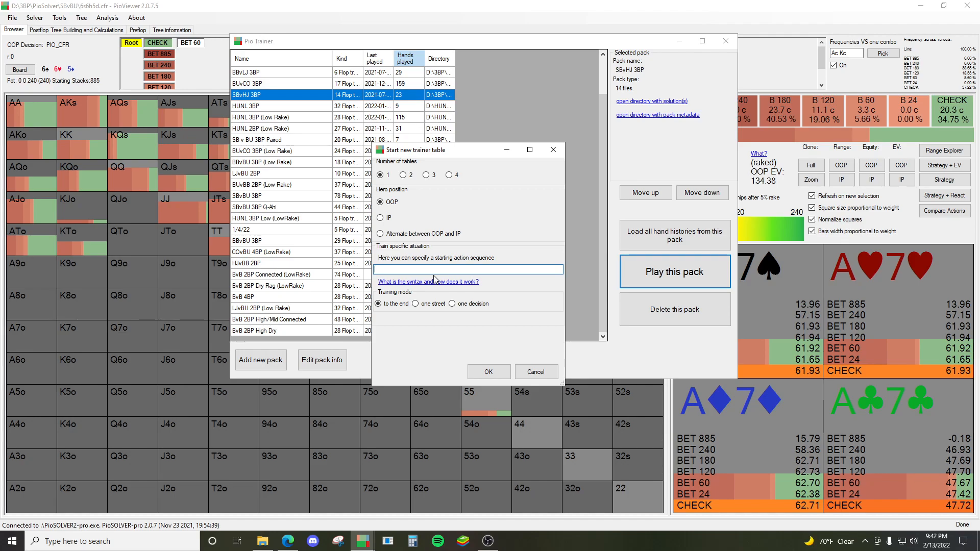
type("Check, Check")
left_click(489, 372)
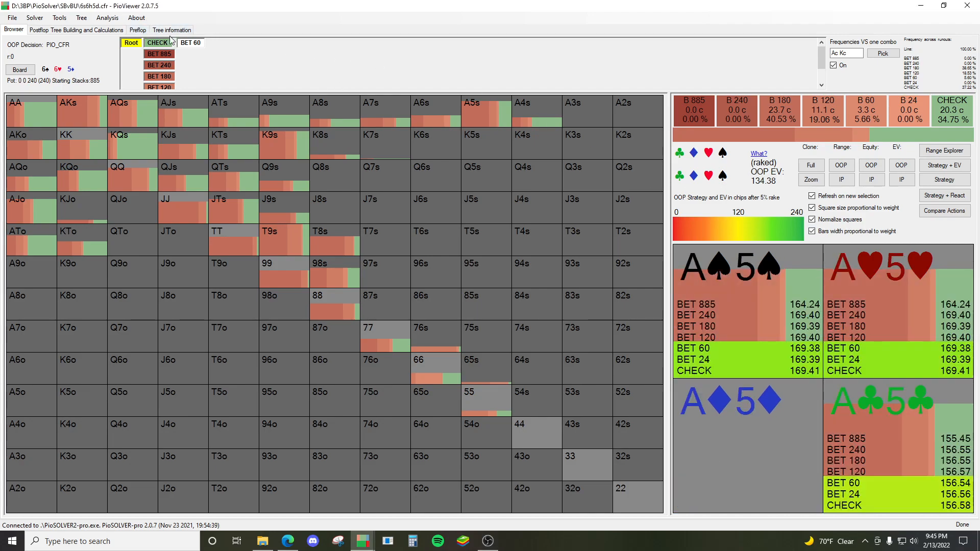
left_click(59, 20)
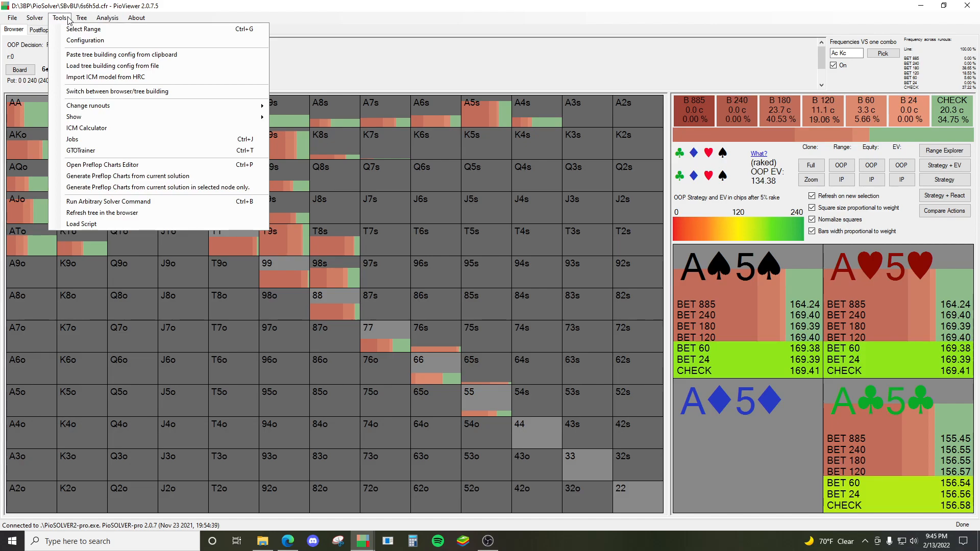
mouse_move(79, 21)
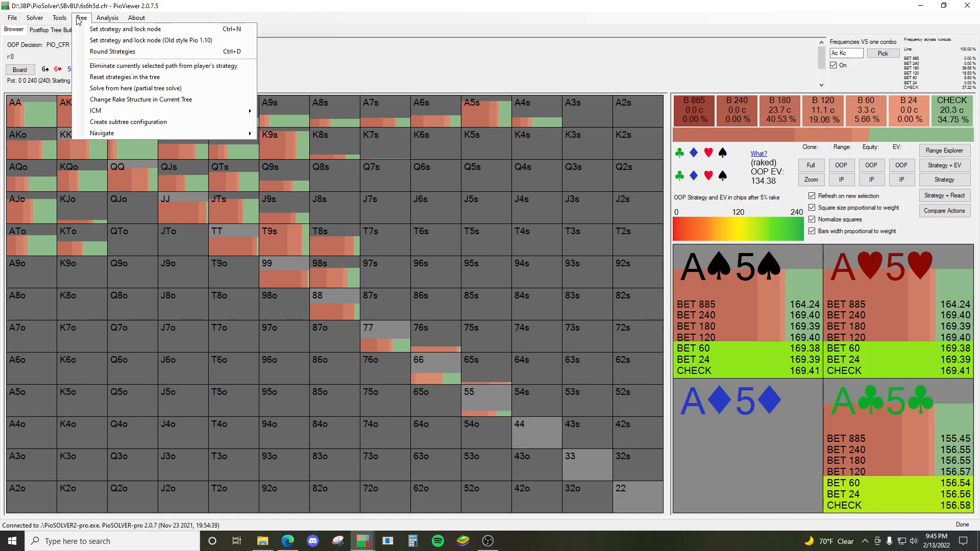
left_click(112, 42)
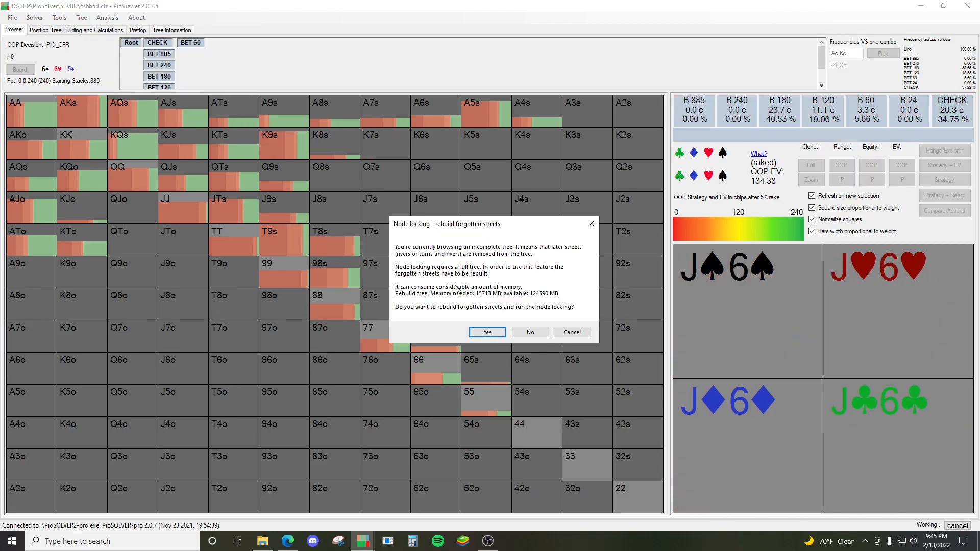
left_click(591, 225)
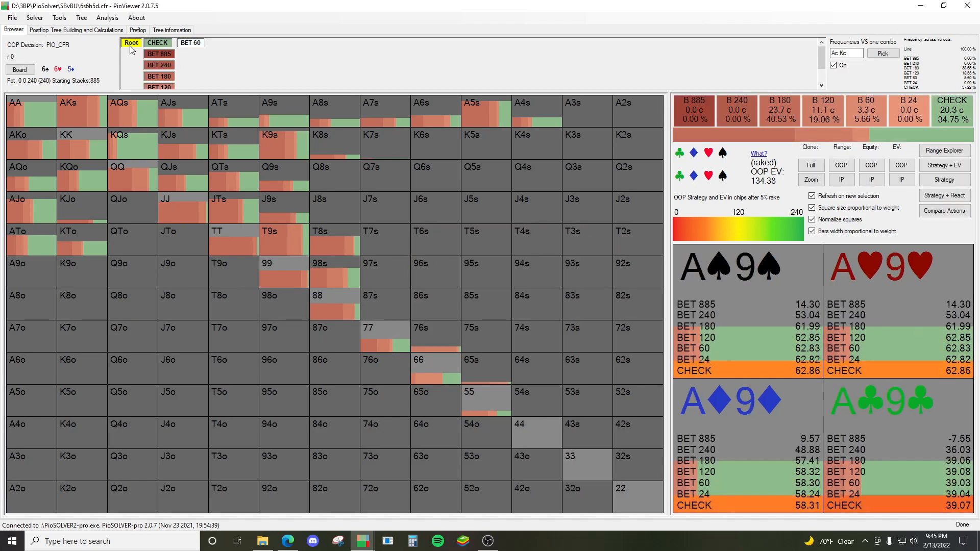
- Follow the line BET 60, CALL from the root and choose the 2c turn
scroll(170, 60, "down", 1)
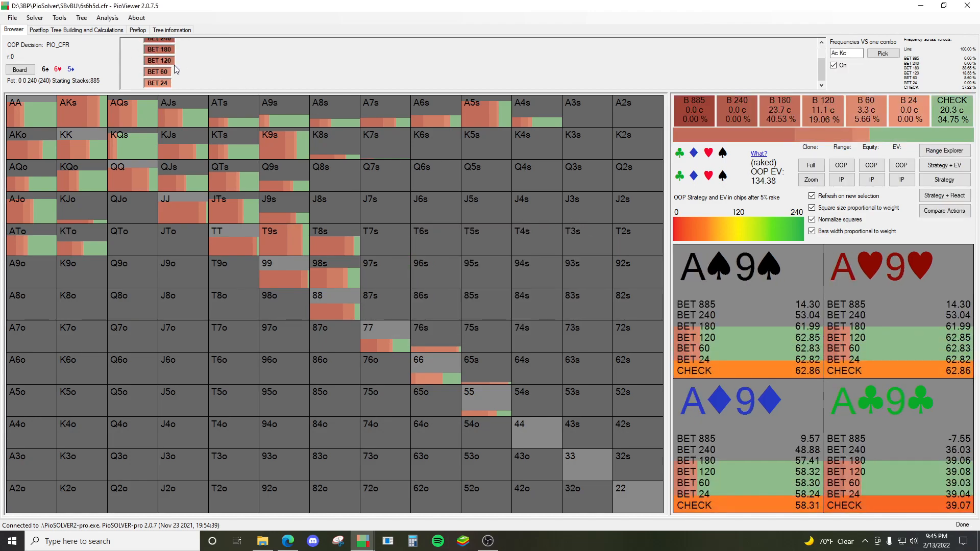
left_click(163, 72)
left_click(179, 75)
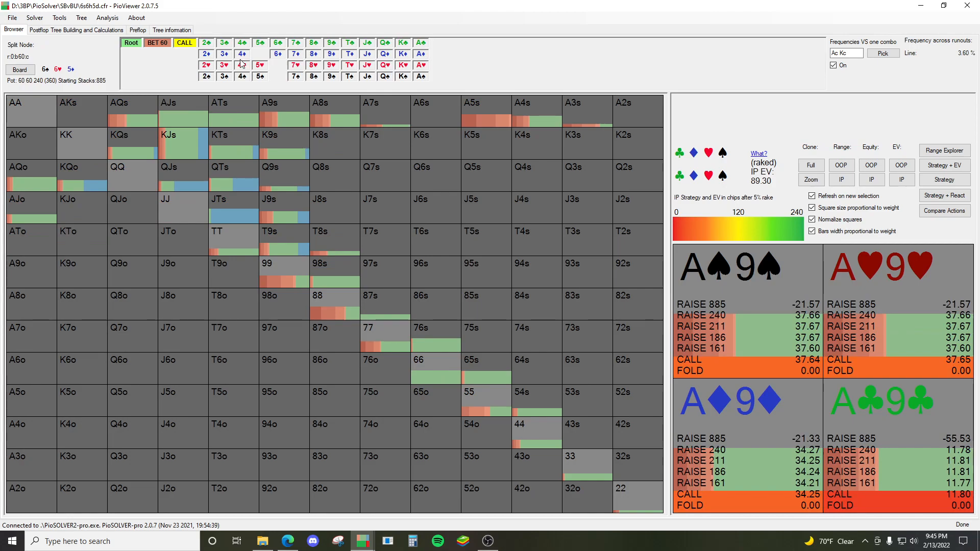
left_click(210, 51)
- Open old-style (Pio 1.10) strategy setting and node locking for this turn node, agreeing to rebuild the forgotten streets
left_click(81, 18)
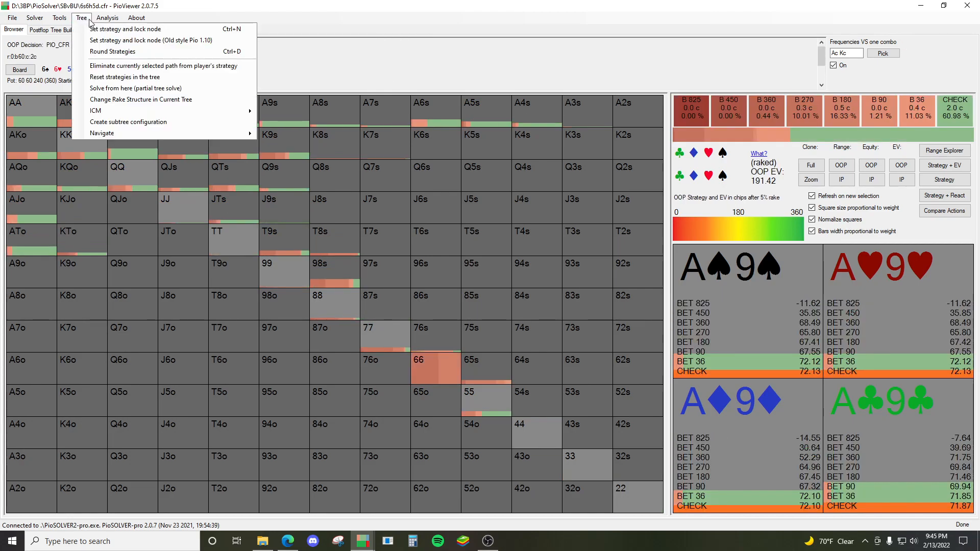
left_click(107, 41)
left_click(482, 332)
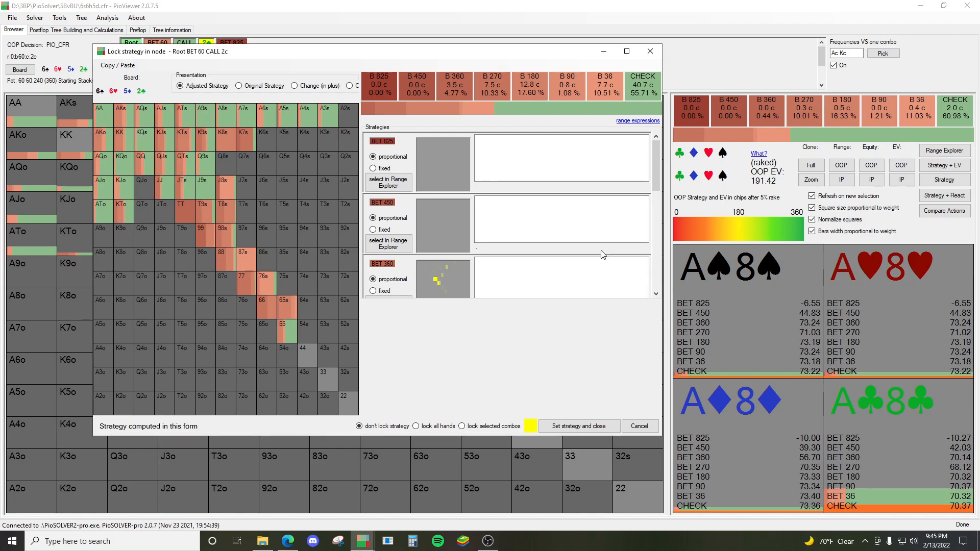
- Look through the strategy entries for each bet size and CHECK, with their proportional and fixed options, in the node lock window
scroll(601, 250, "down", 5)
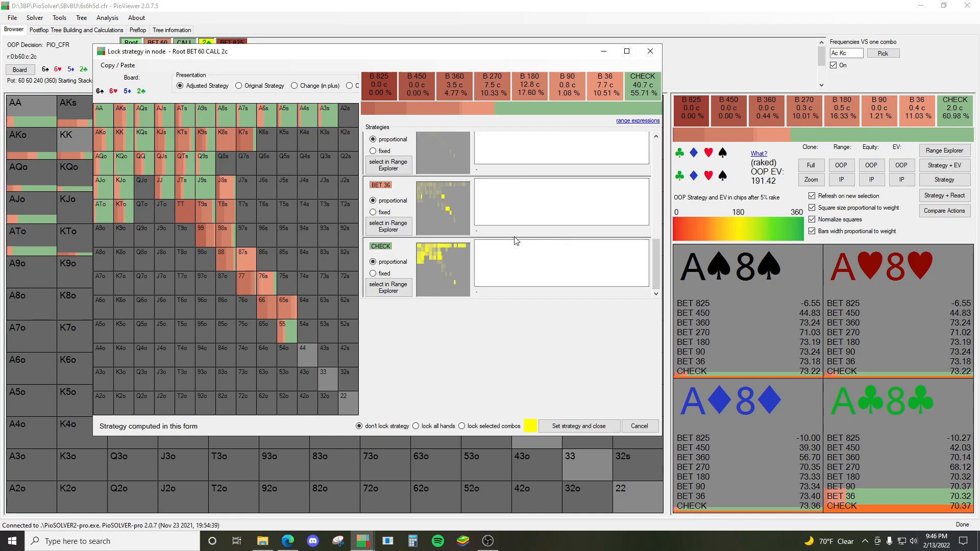
scroll(513, 241, "up", 5)
scroll(516, 241, "down", 5)
scroll(541, 236, "up", 2)
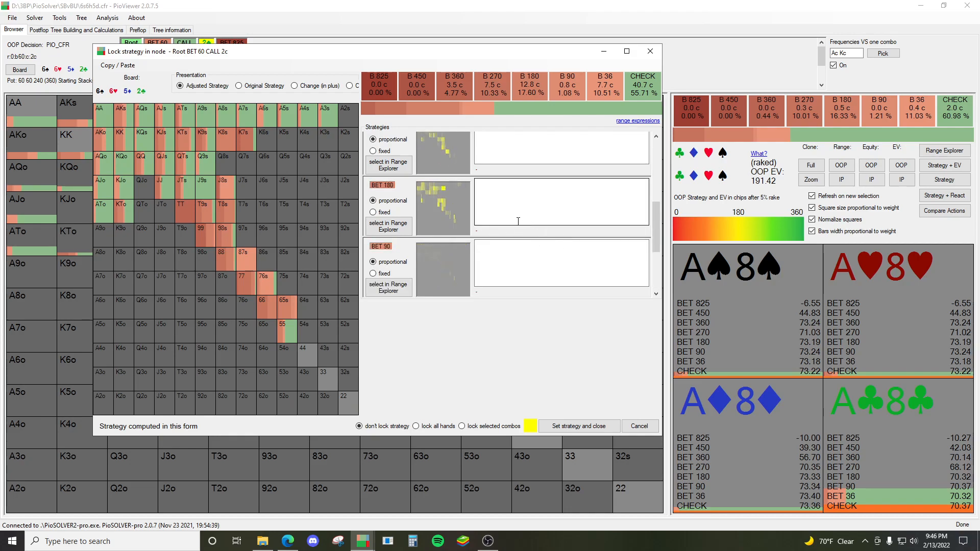
scroll(494, 187, "down", 2)
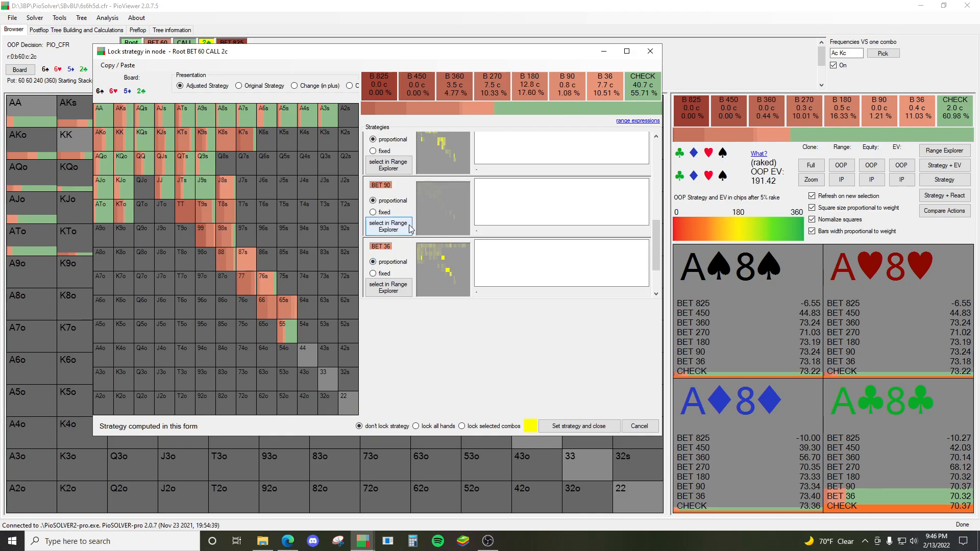
scroll(412, 199, "up", 3)
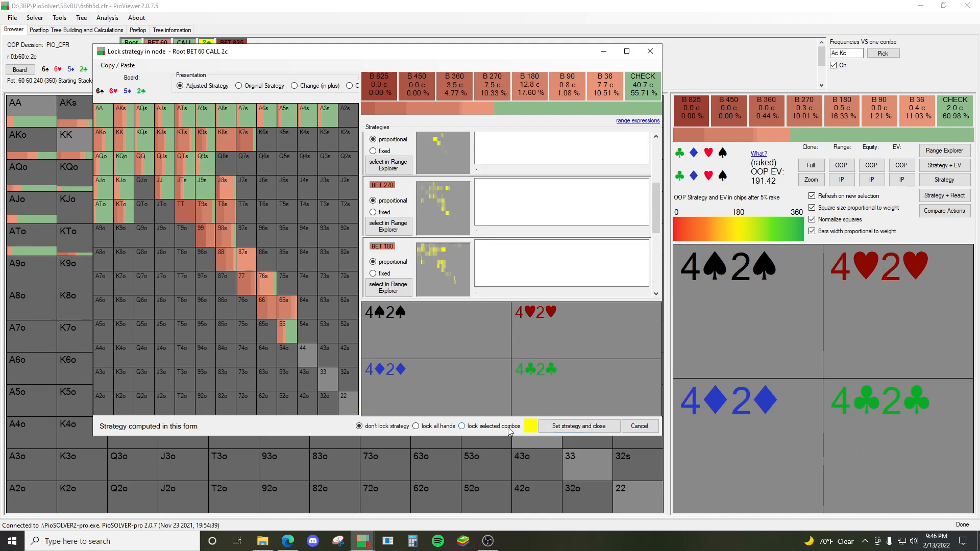
- Cancel the old-style node lock window and open the current strategy setting and node locking window for the same 2c turn node
left_click(632, 426)
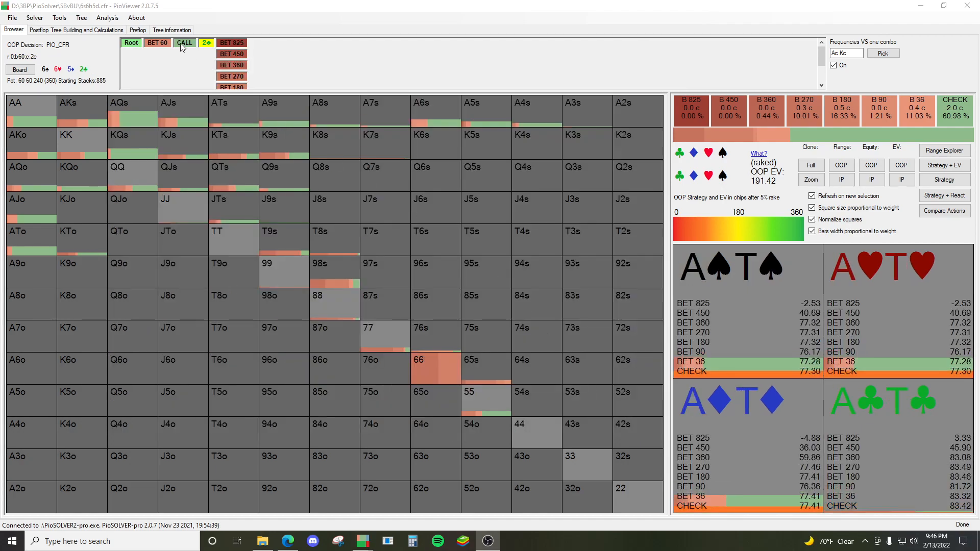
left_click(78, 23)
left_click(79, 21)
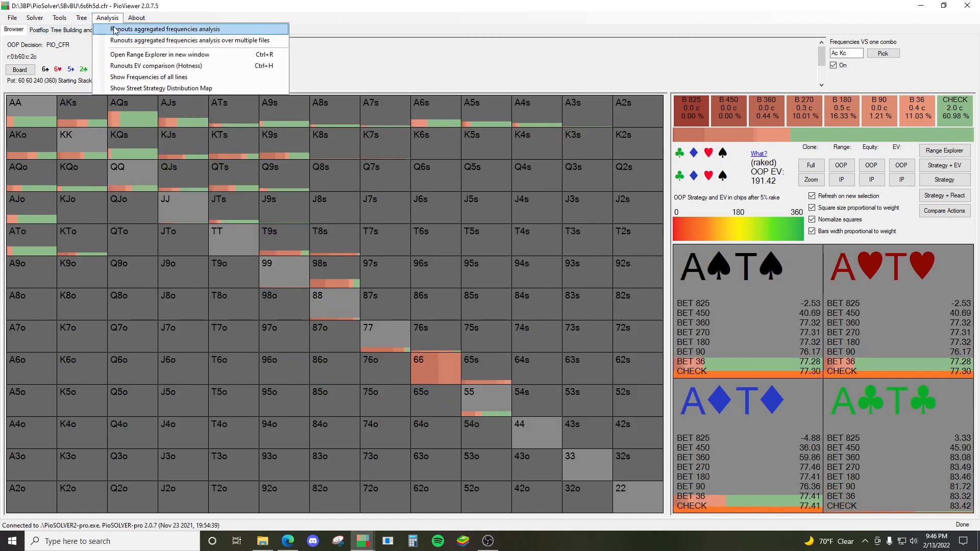
left_click(99, 20)
left_click(80, 20)
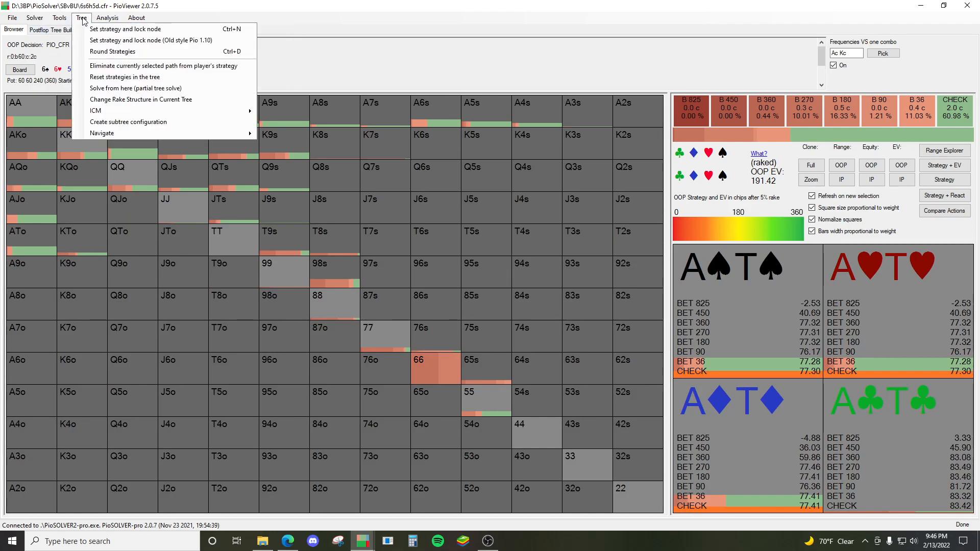
left_click(84, 29)
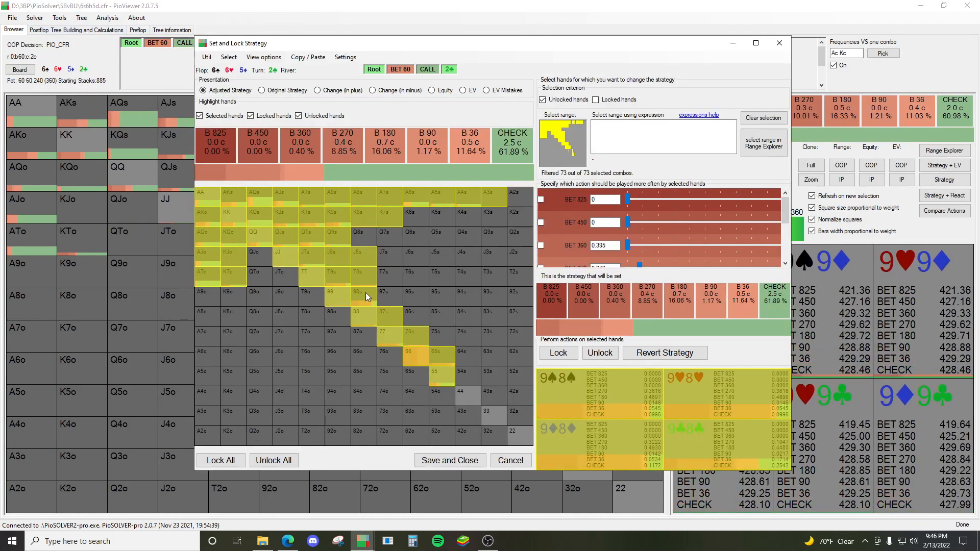
- Restrict the hands whose strategy can be changed to the OOP overpairs using Range Explorer
left_click(751, 146)
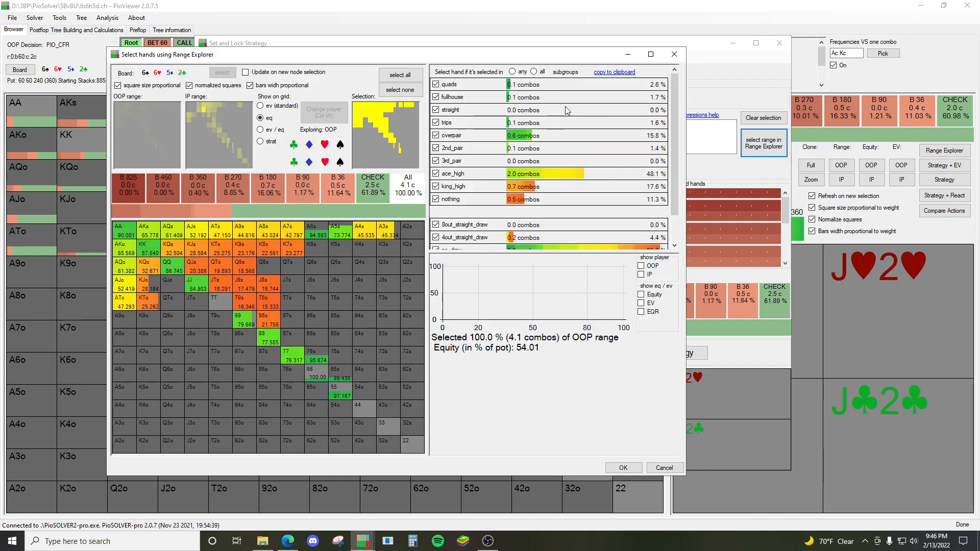
left_click(529, 140)
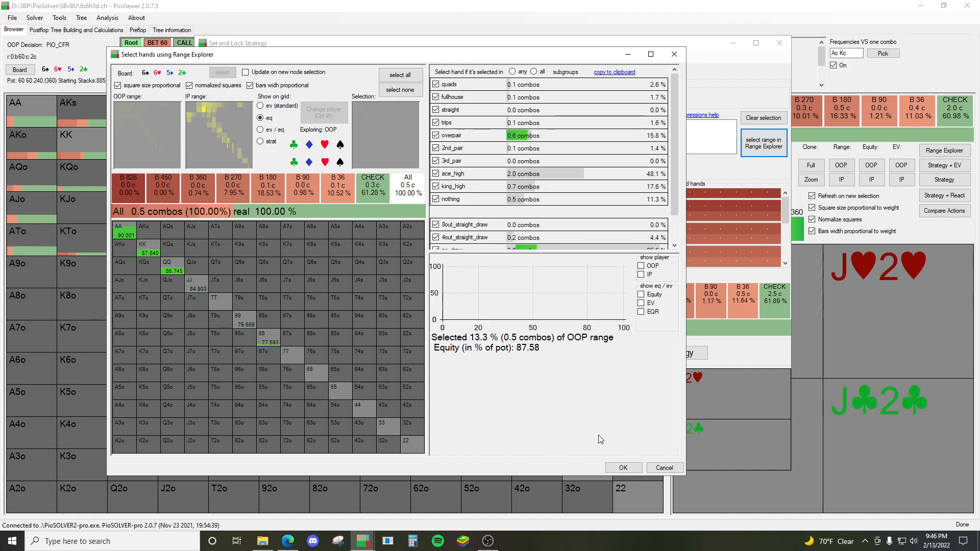
left_click_drag(528, 138, 534, 141)
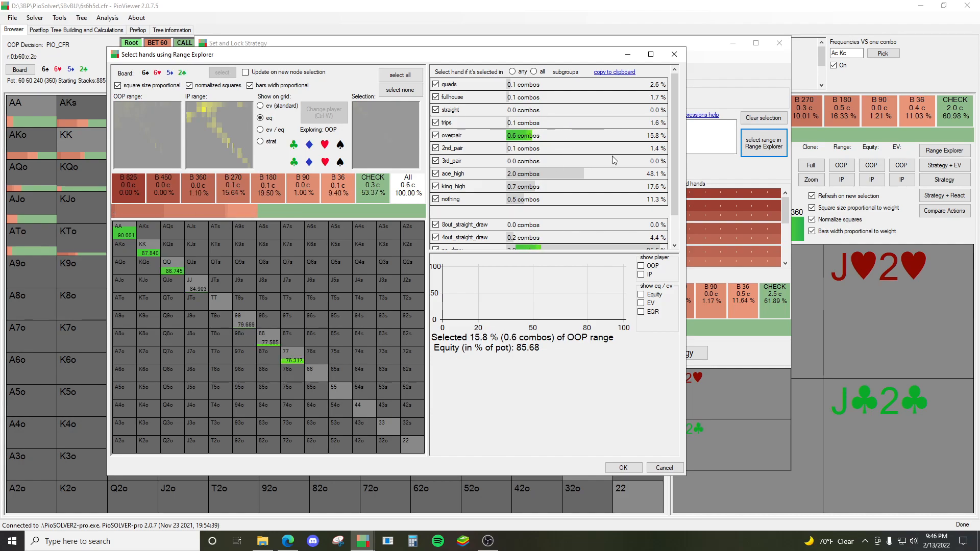
left_click(623, 467)
mouse_move(722, 125)
left_mouse_down()
mouse_move(435, 125)
mouse_move(710, 126)
left_mouse_up()
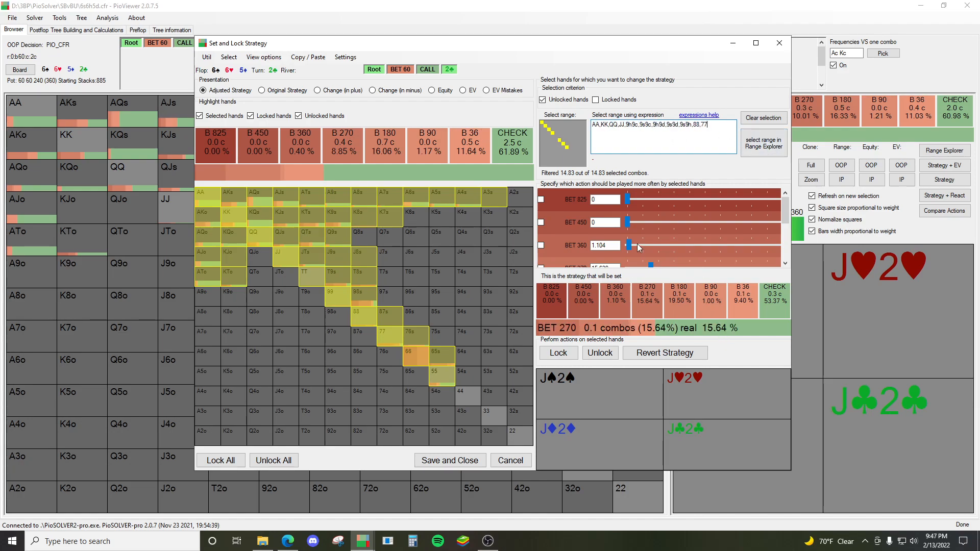
- Review the overpairs' action frequencies down to CHECK, recheck the selection in Range Explorer, and close the lock window without saving
scroll(786, 236, "down", 1)
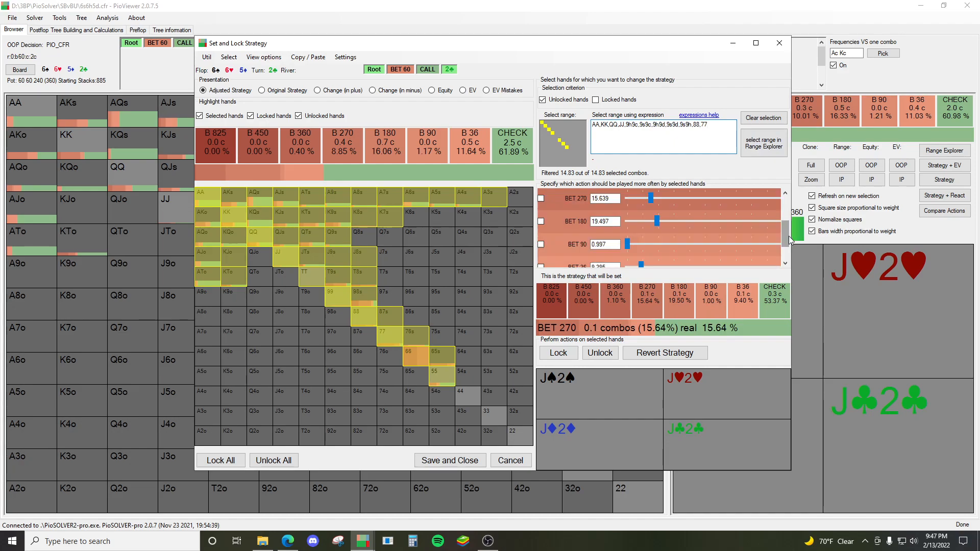
scroll(786, 248, "down", 1)
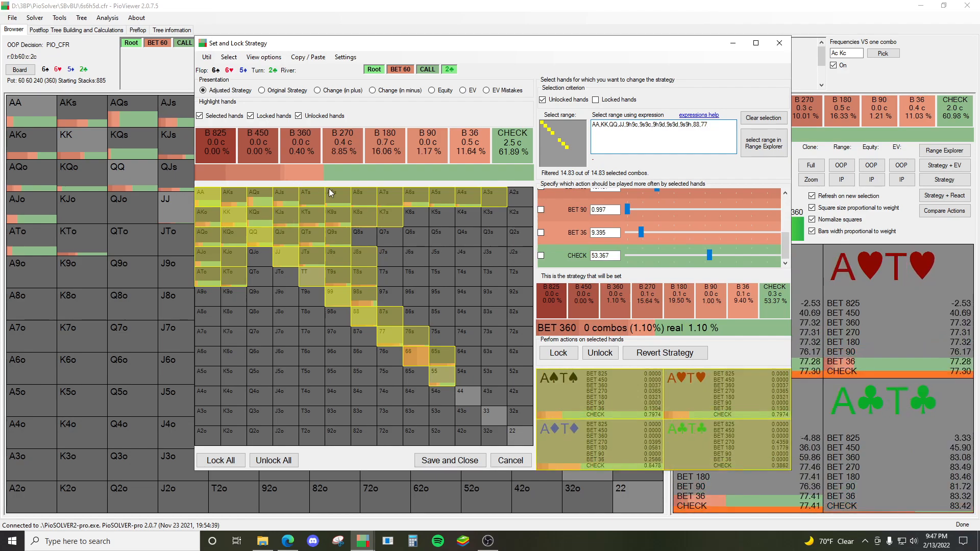
left_click(273, 461)
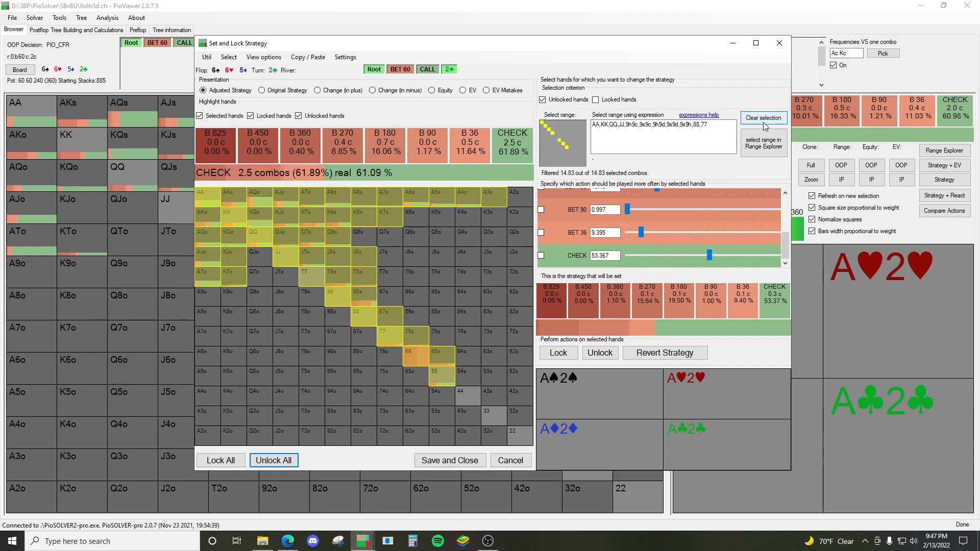
left_click_drag(708, 125, 675, 126)
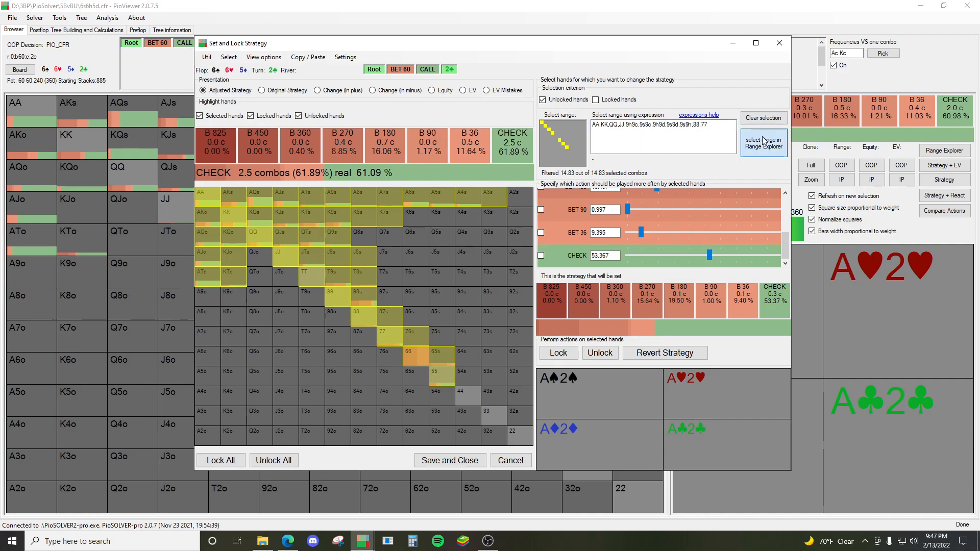
left_click(763, 143)
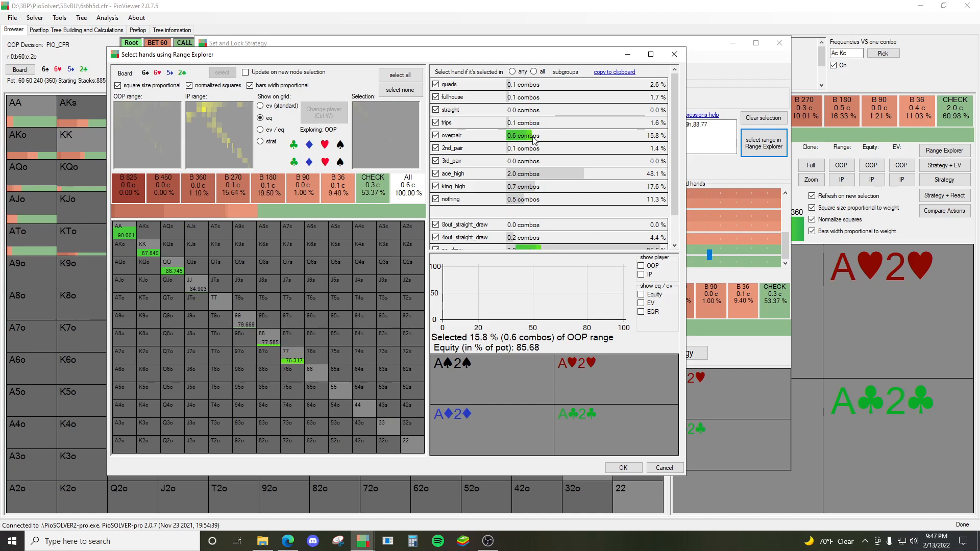
left_click(624, 468)
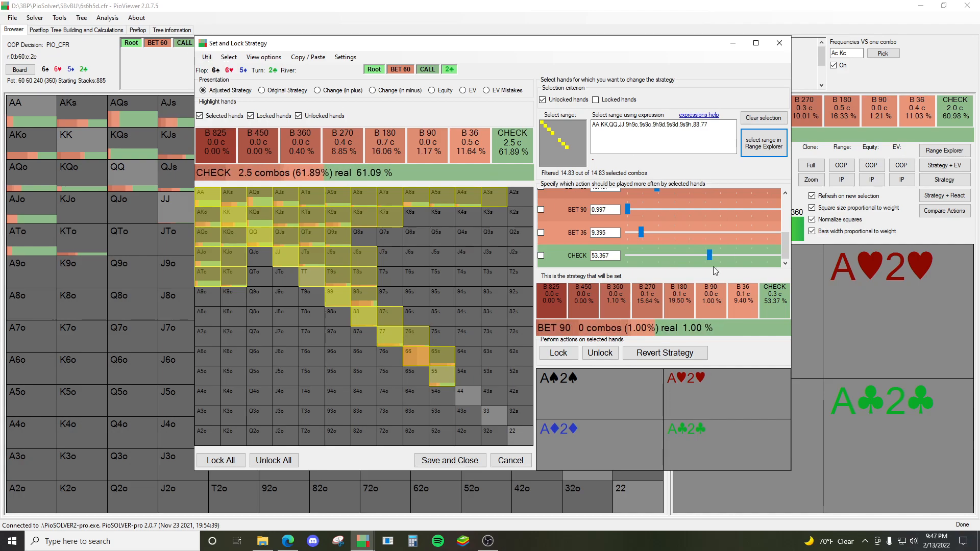
left_click(779, 43)
- Return to the root, follow the line BET 120, CALL and choose the 2c turn
left_click(133, 43)
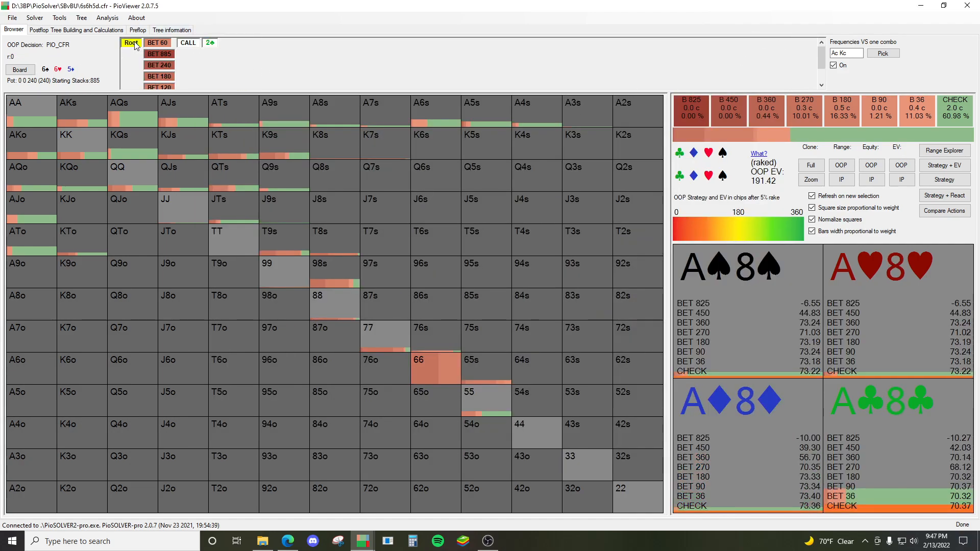
scroll(164, 69, "down", 1)
left_click(164, 60)
left_click(184, 75)
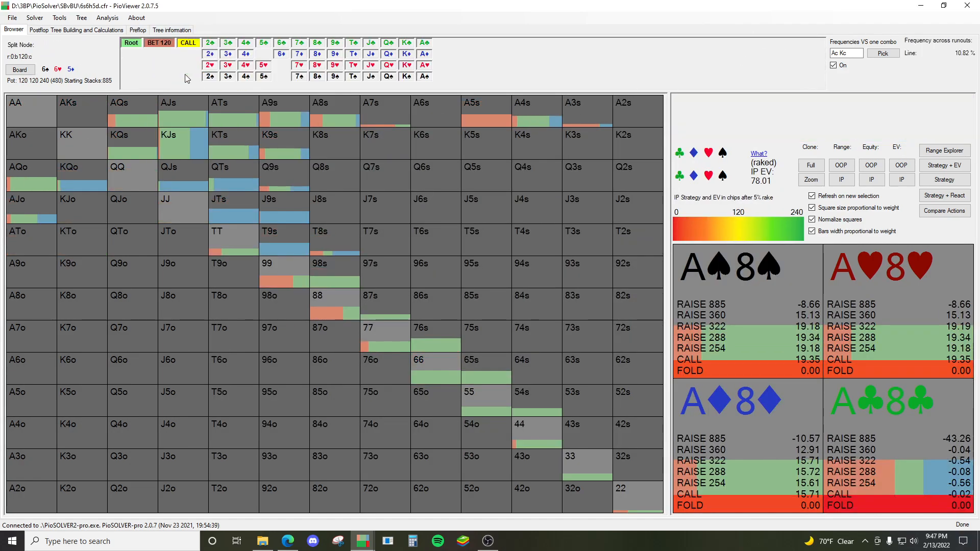
left_click(211, 44)
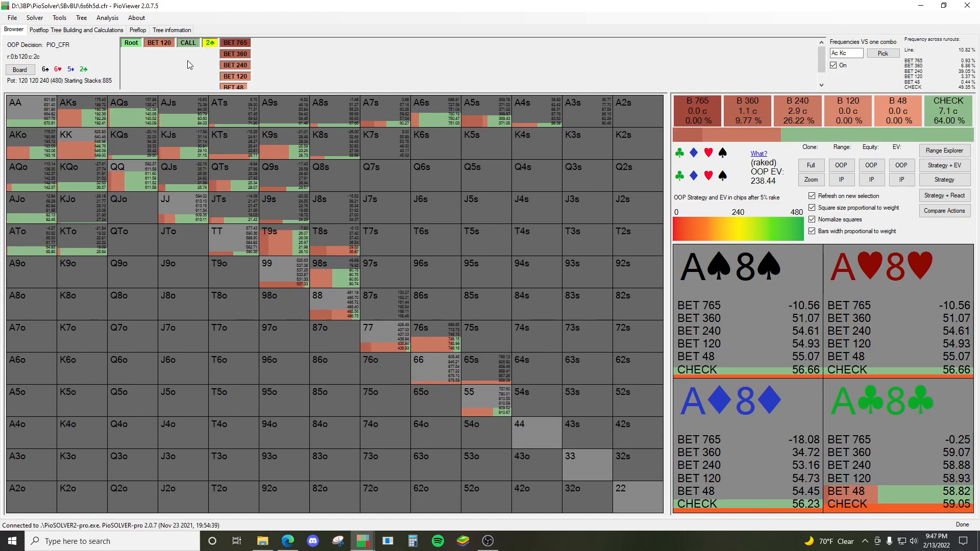
- Open strategy setting and node locking for this turn node and select only the overpairs through Range Explorer
left_click(82, 18)
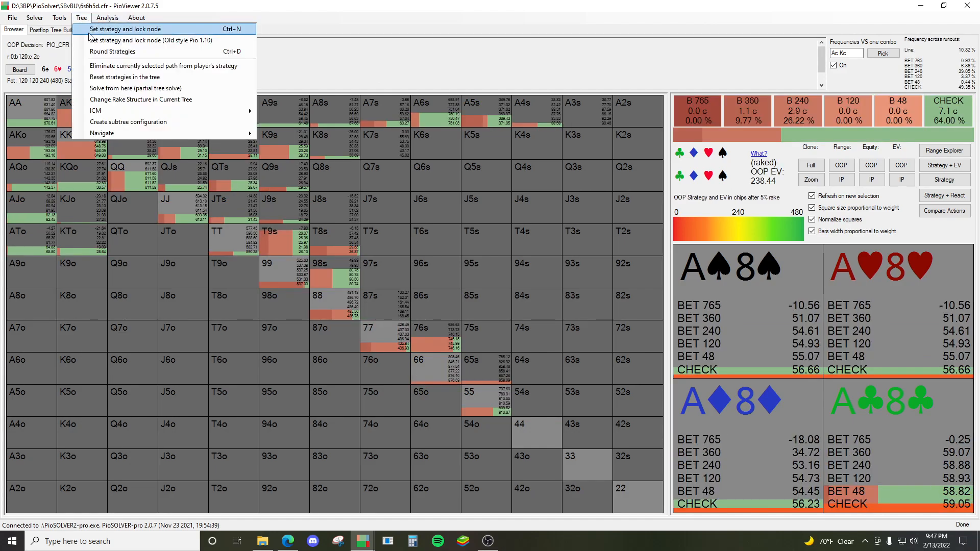
left_click(90, 32)
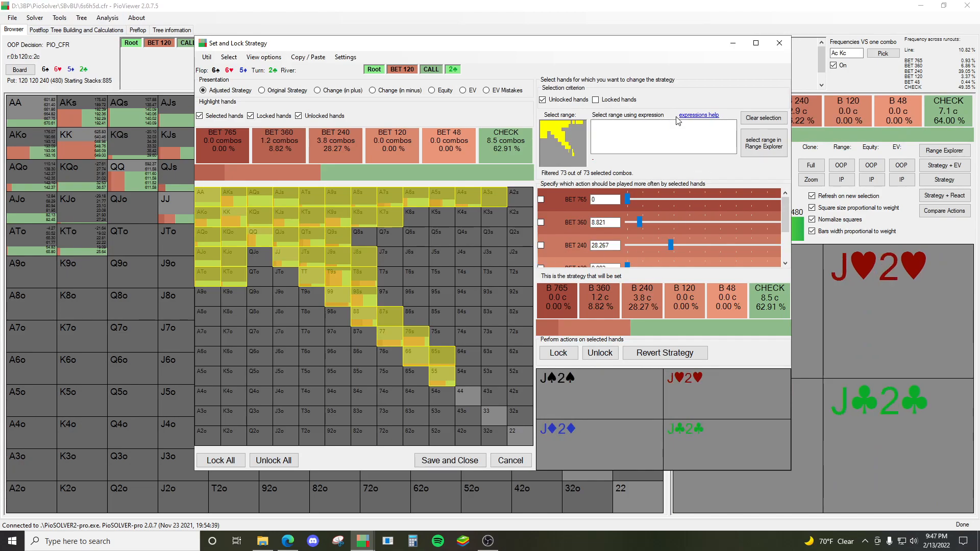
left_click(764, 143)
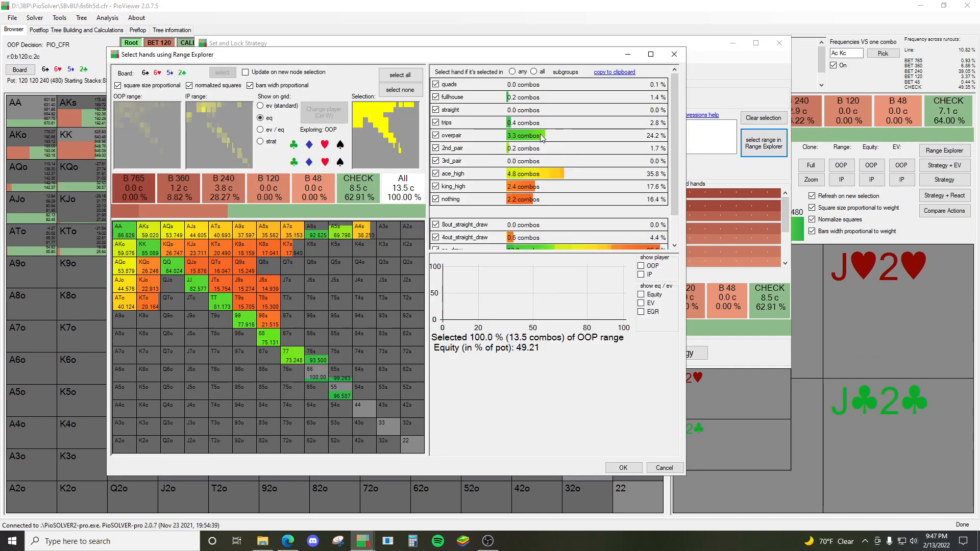
left_click(562, 138)
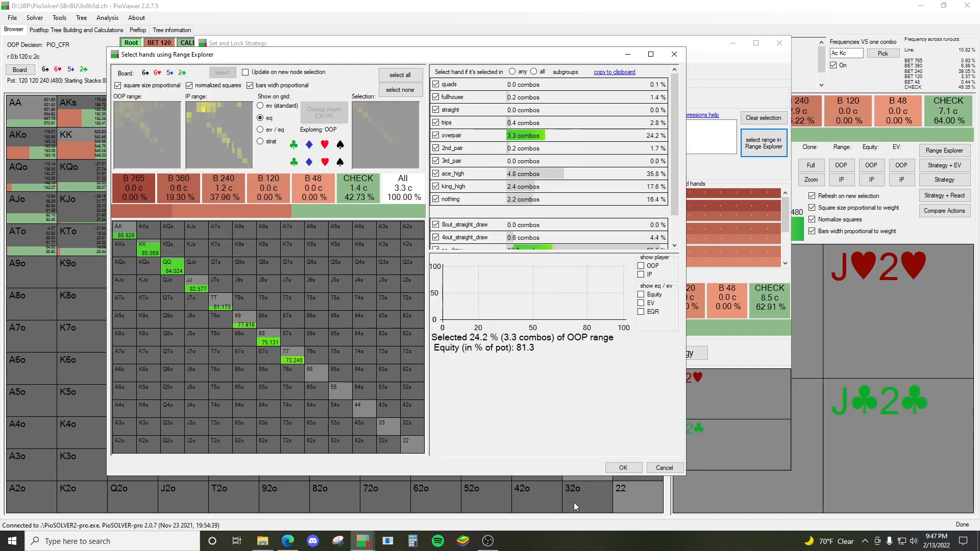
left_click(620, 468)
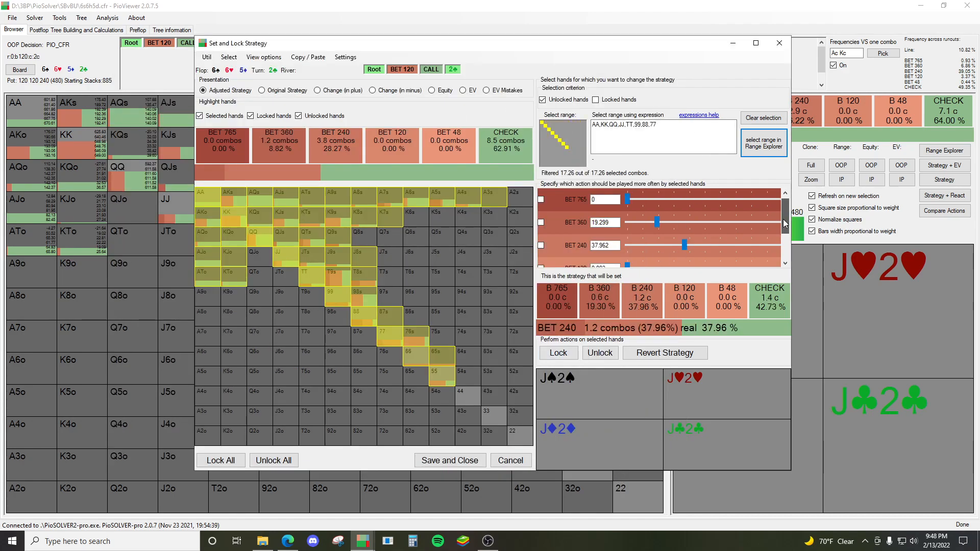
- Set the CHECK frequency of the selected overpairs to 25%
scroll(687, 255, "down", 2)
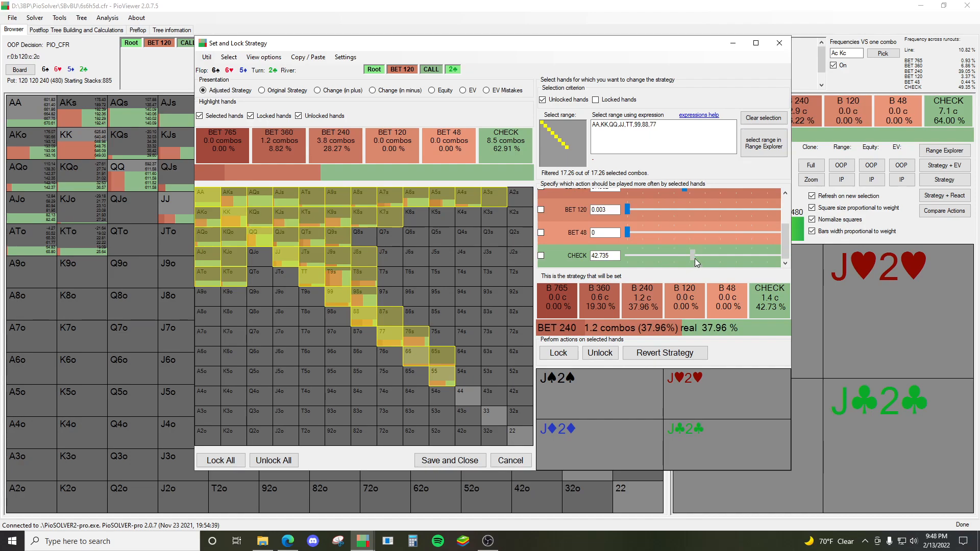
left_click_drag(693, 259, 669, 260)
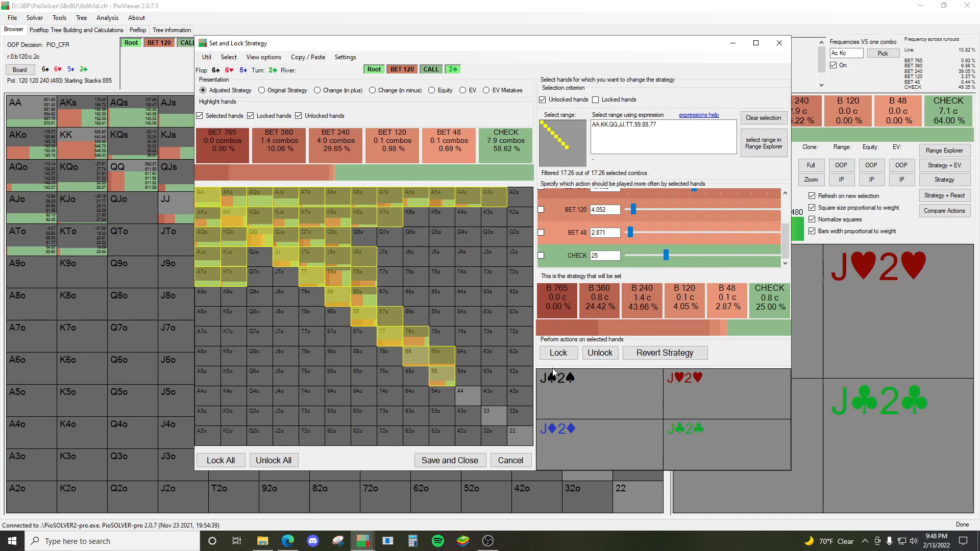
left_click(281, 462)
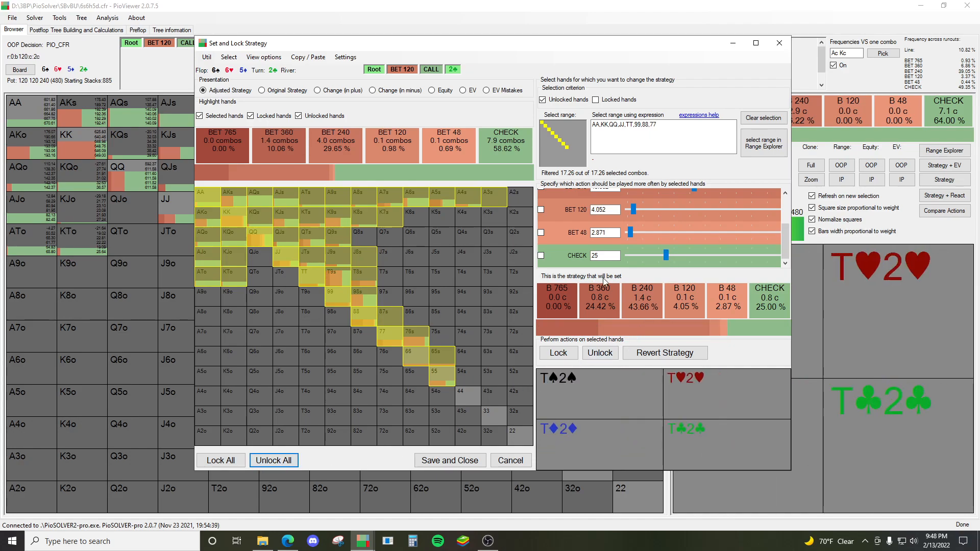
left_click_drag(665, 257, 663, 256)
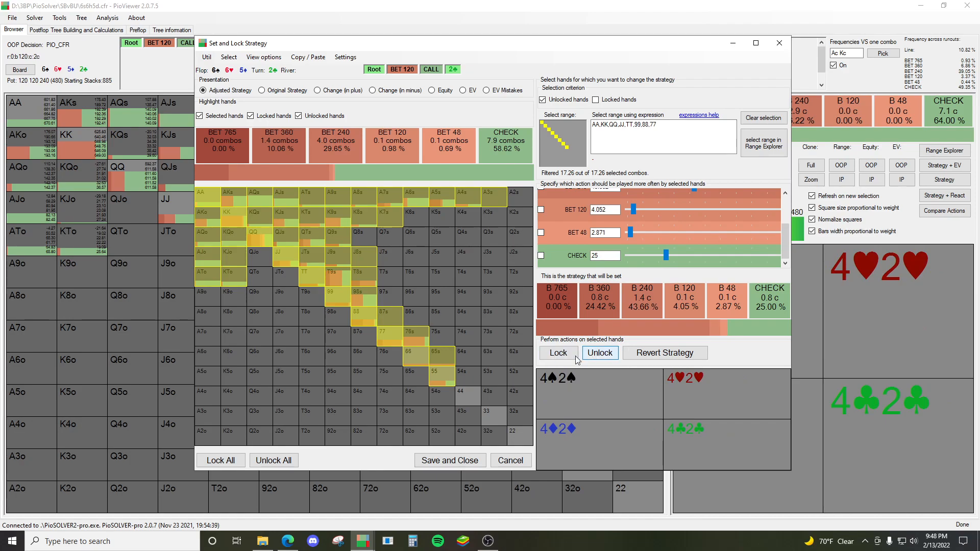
- Lock the adjusted strategy for the selected overpairs AA, KK, QQ, JJ, TT, 99, 88 and 77
left_click_drag(668, 131, 592, 127)
left_click(673, 128)
left_click_drag(673, 127, 585, 133)
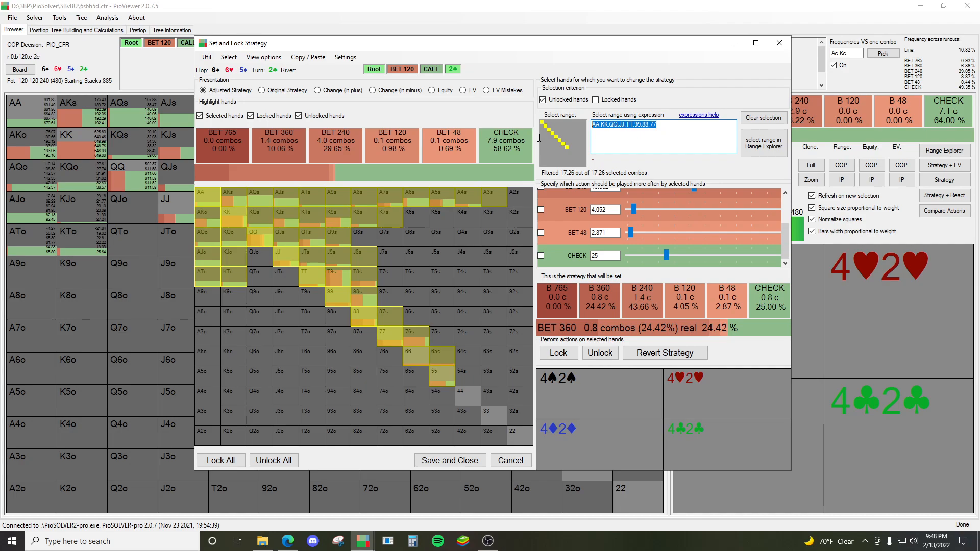
left_click_drag(705, 132, 564, 155)
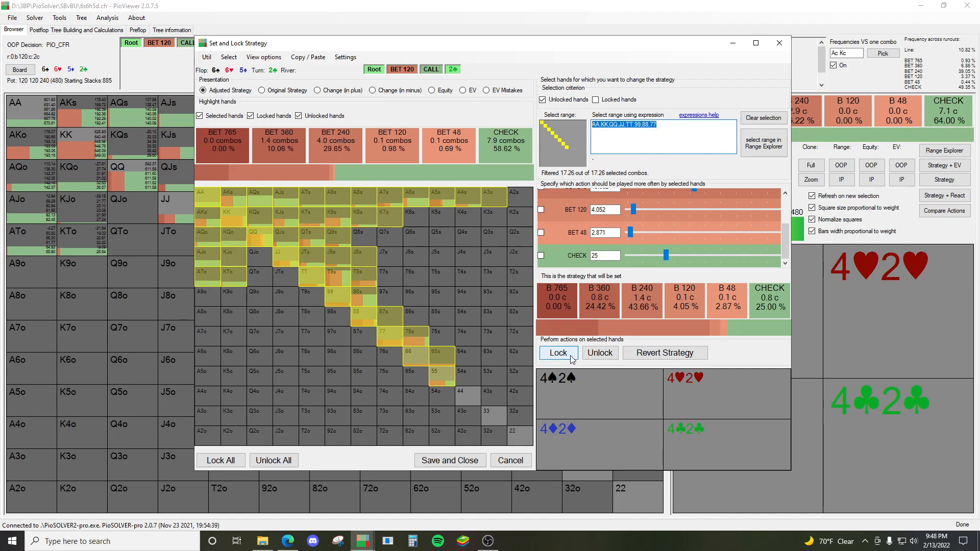
left_click(566, 354)
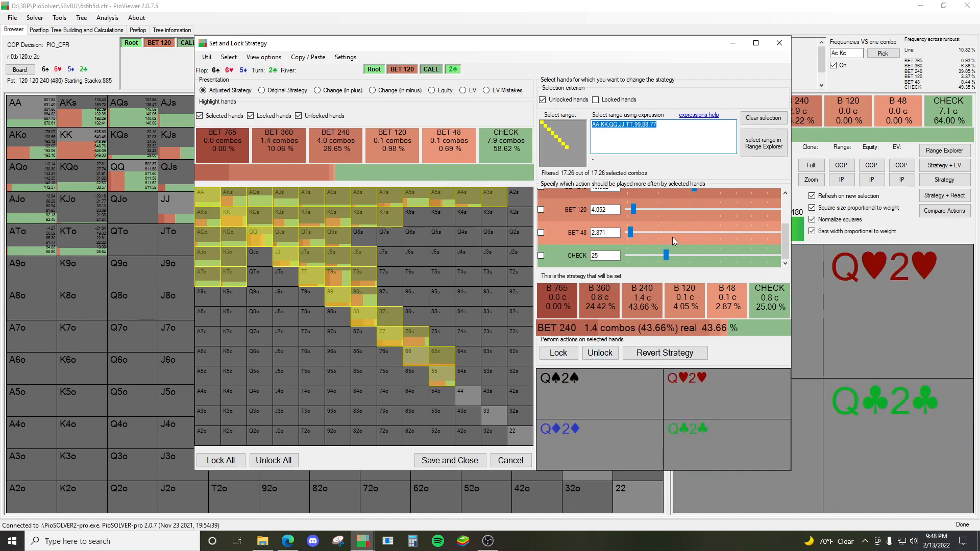
left_click(551, 360)
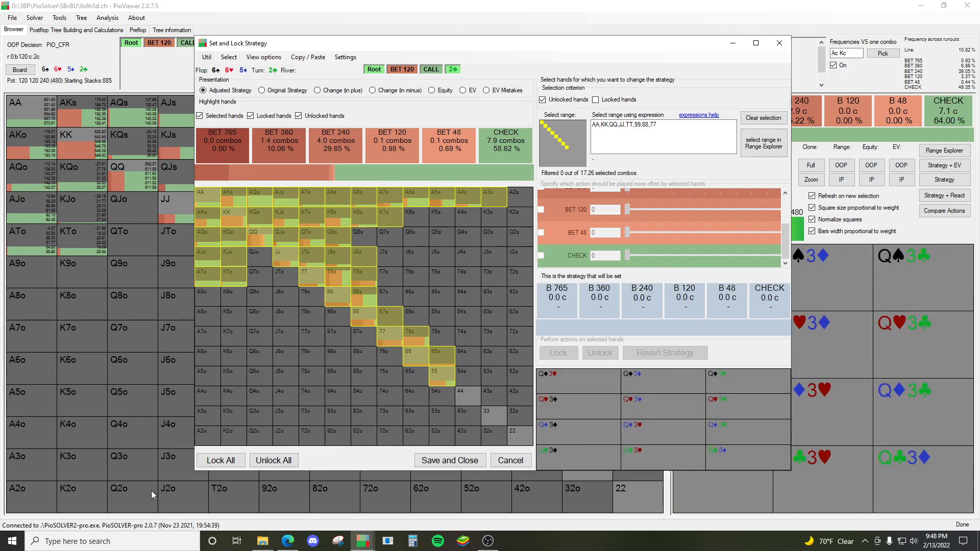
- Lock all hands in this node, then save the strategy and close the window
left_click(228, 460)
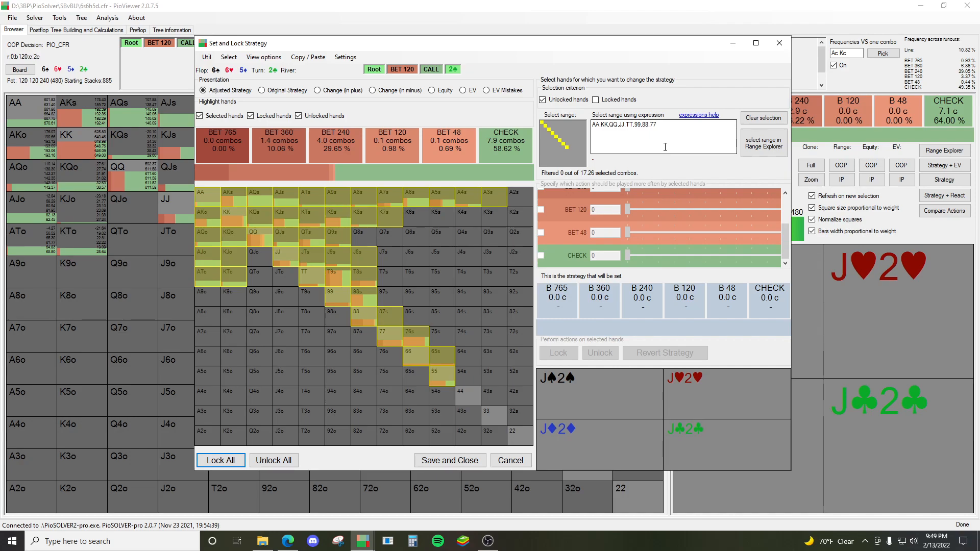
left_click(468, 461)
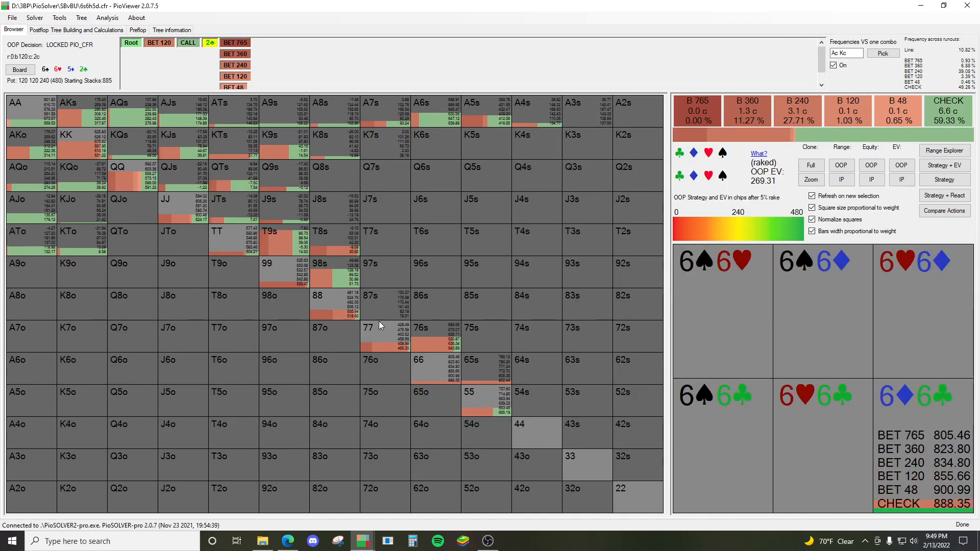
left_click(98, 32)
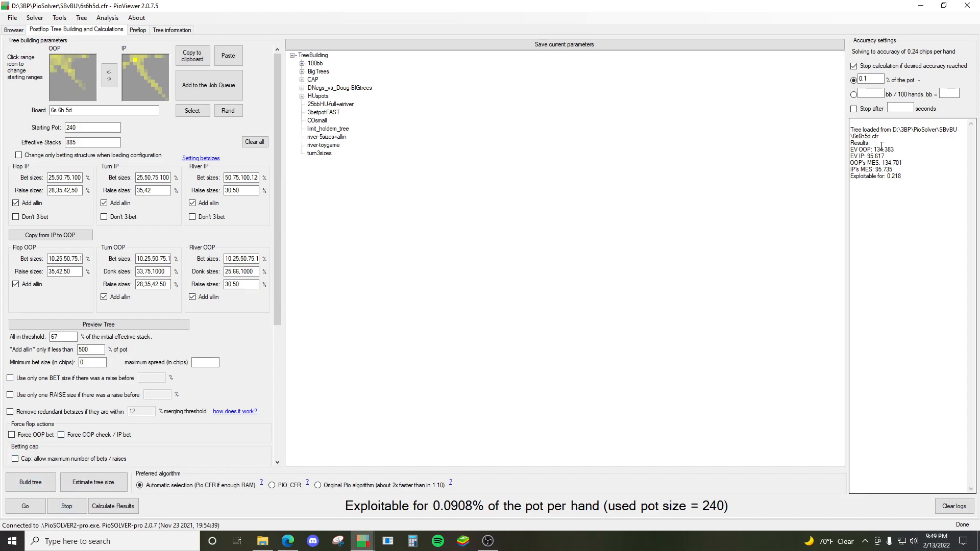
left_click(23, 31)
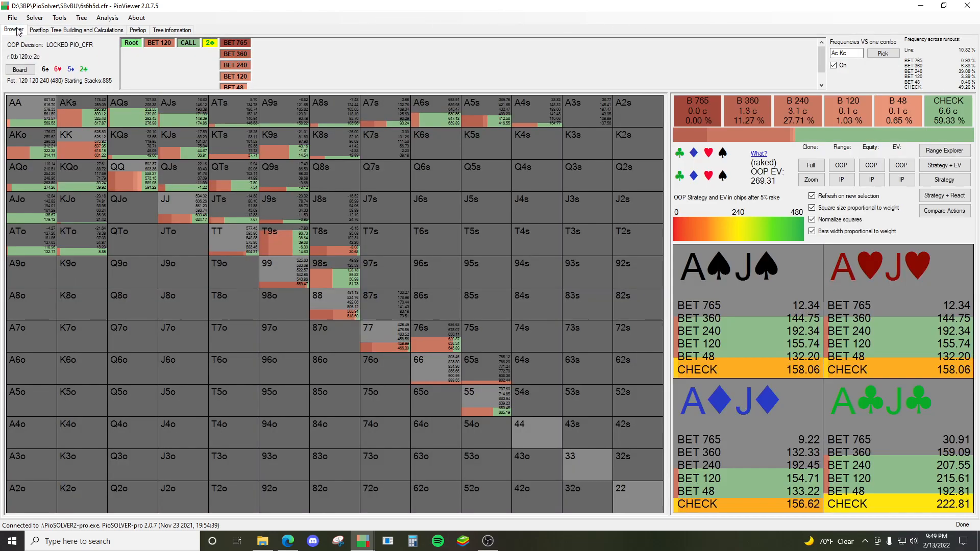
left_click(64, 18)
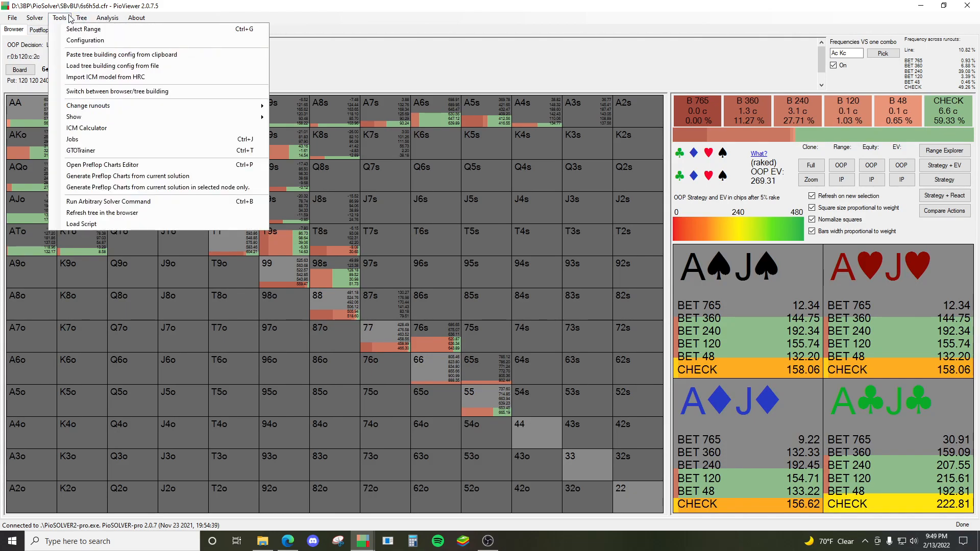
mouse_move(84, 19)
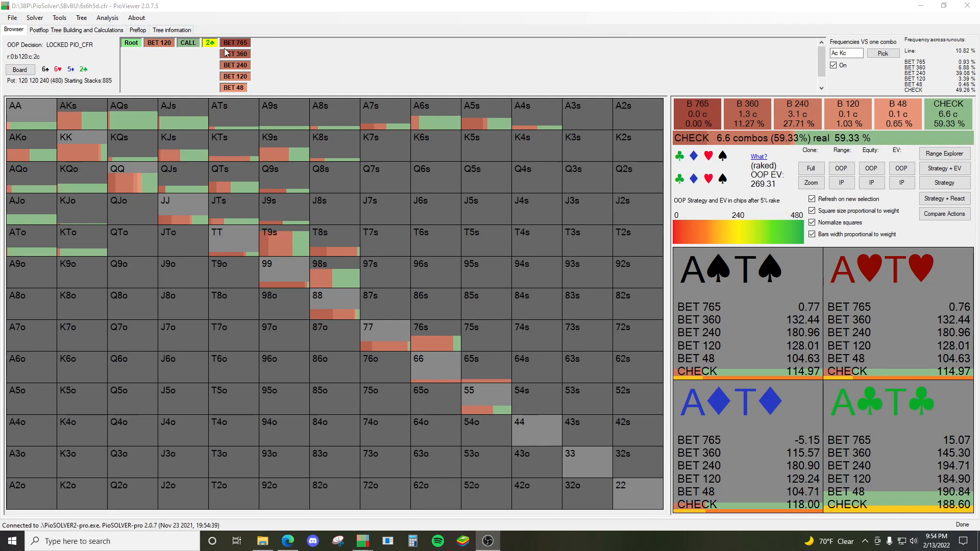
- Examine the hand categories and equities of the 2c turn node in Range Explorer, then close it
left_click(111, 19)
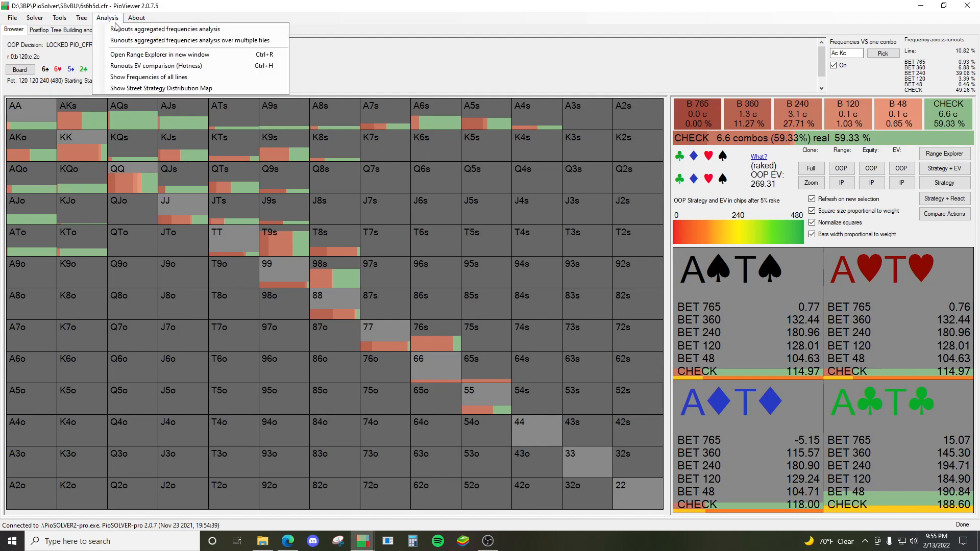
left_click(123, 55)
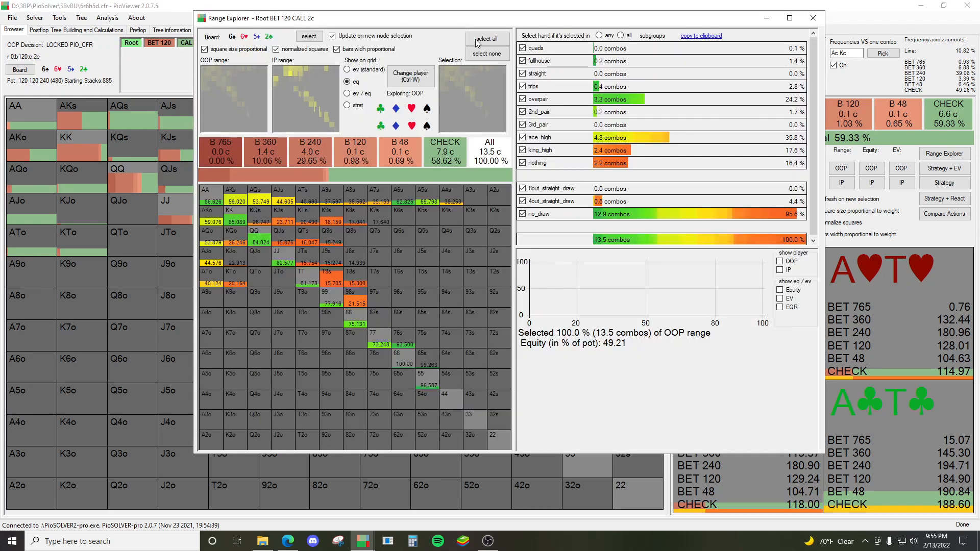
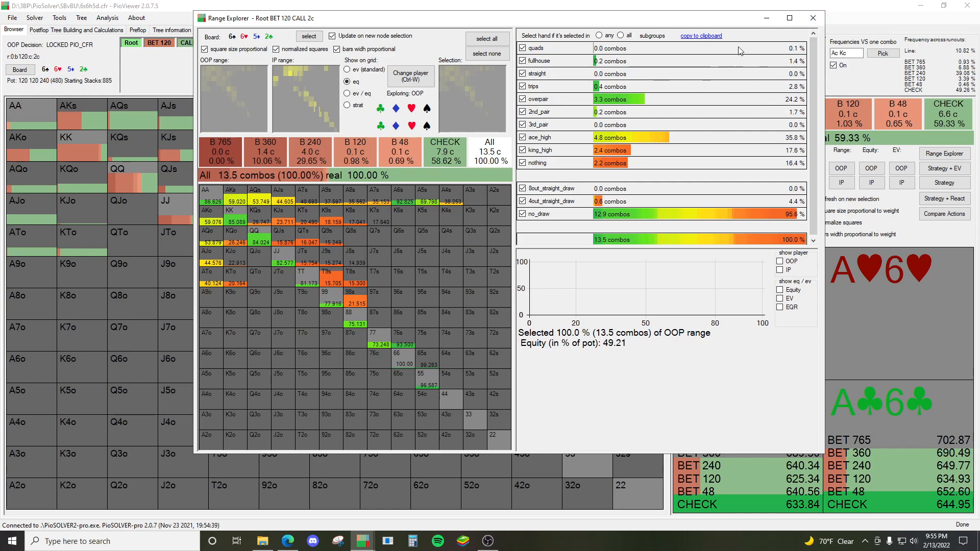
left_click(818, 23)
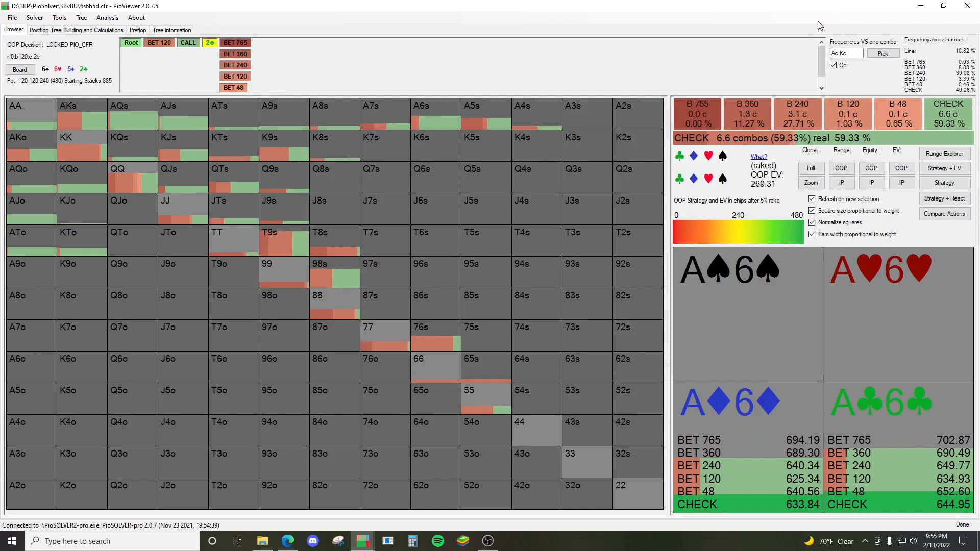
- Browse to the Ac turn node after BET 120 and CALL, looking back at the root strategy
left_click(189, 44)
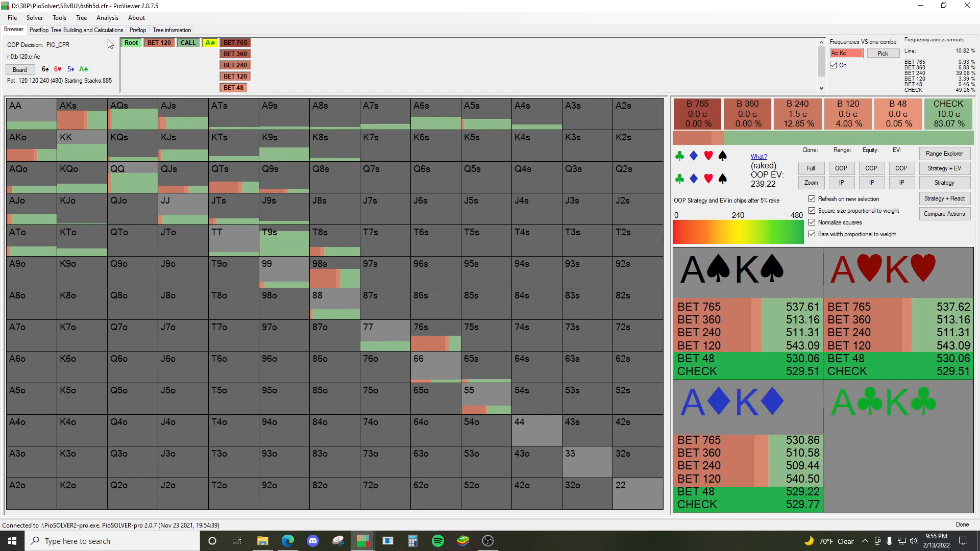
left_click(129, 44)
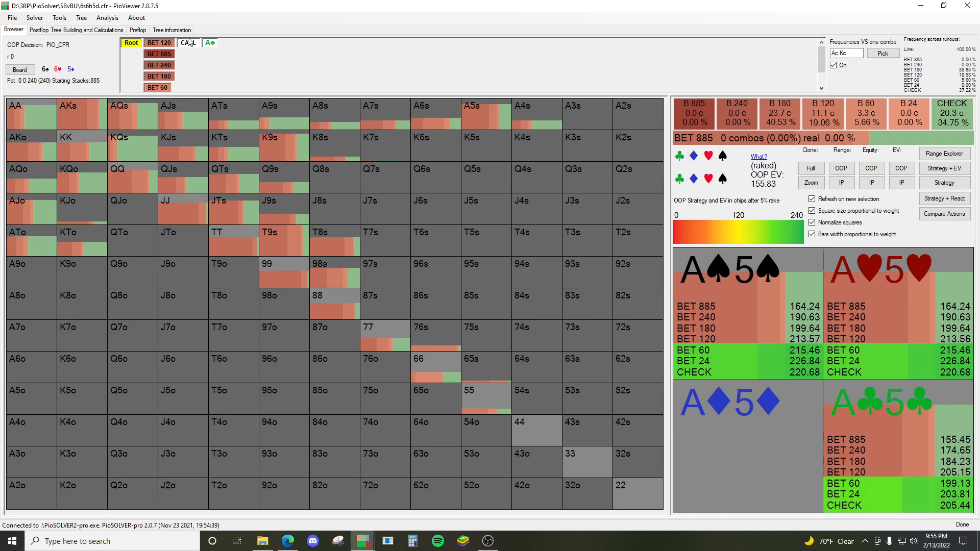
left_click(211, 43)
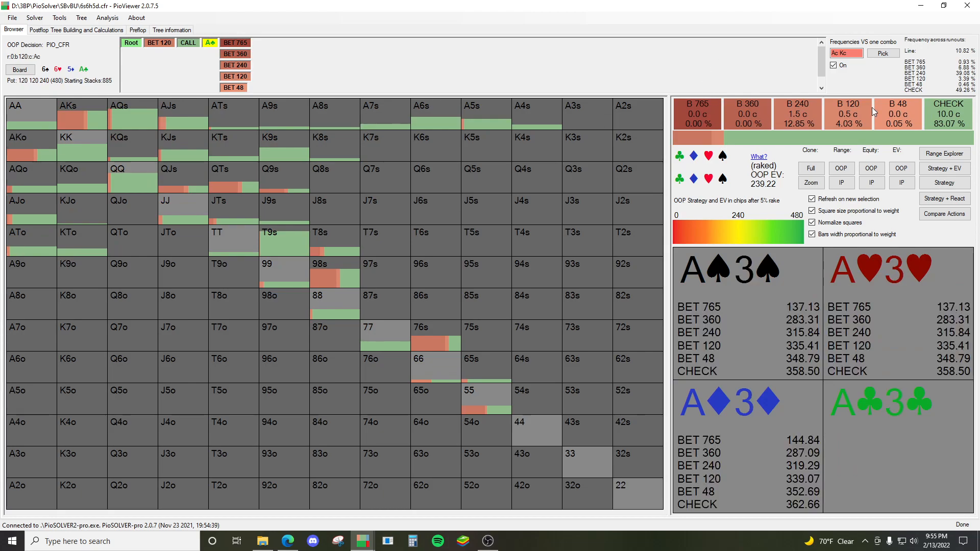
- Compare the OOP and IP ranges by hand category in Range Explorer for the Ac turn, then close it
left_click(944, 153)
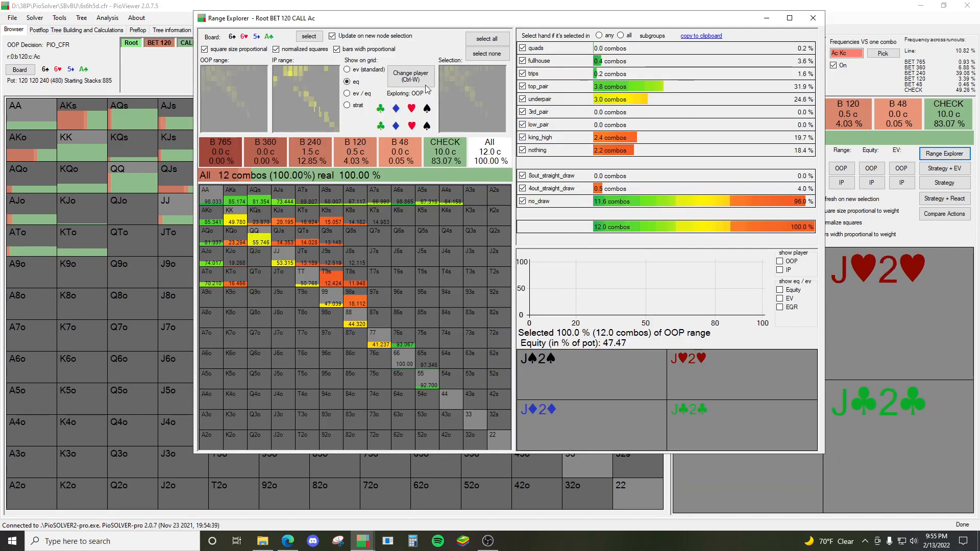
left_click(409, 75)
left_click(409, 75)
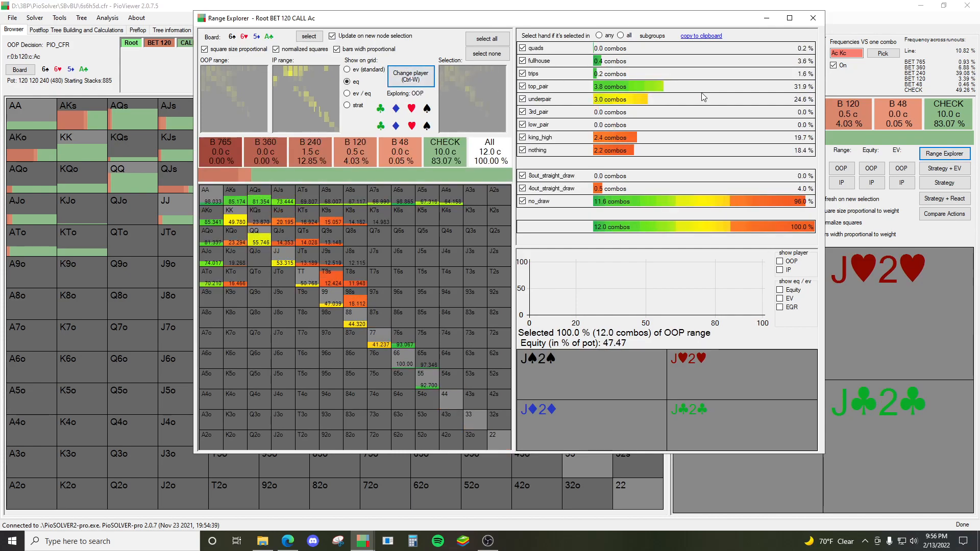
left_click(409, 87)
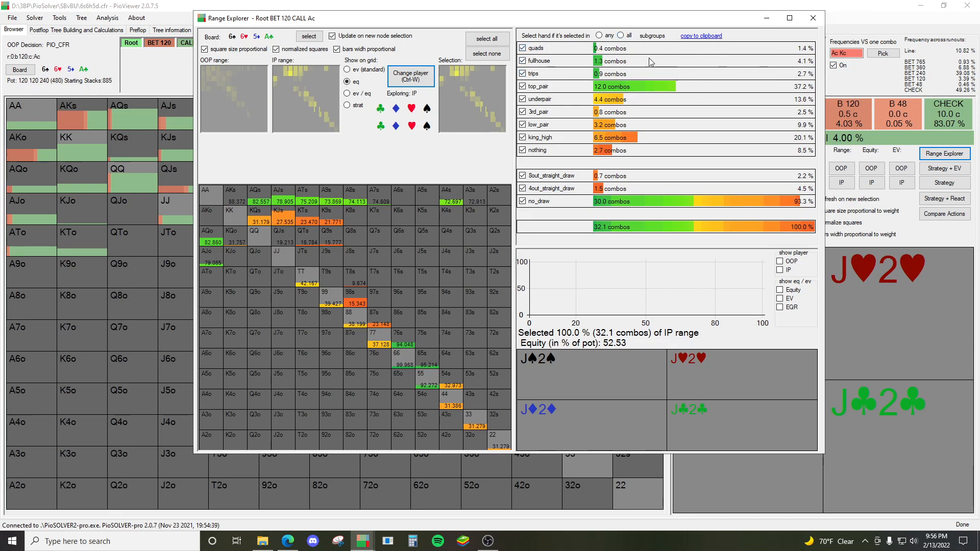
left_click(411, 72)
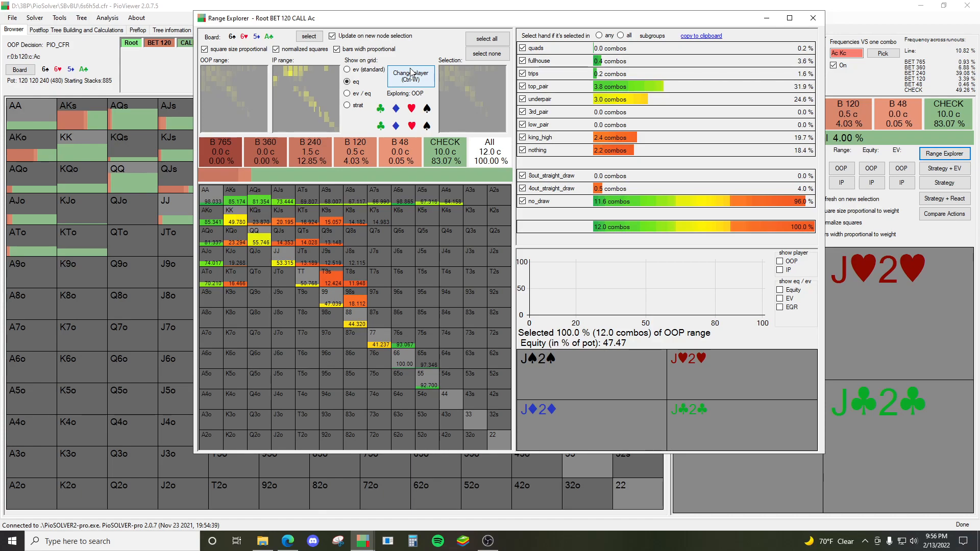
left_click(411, 73)
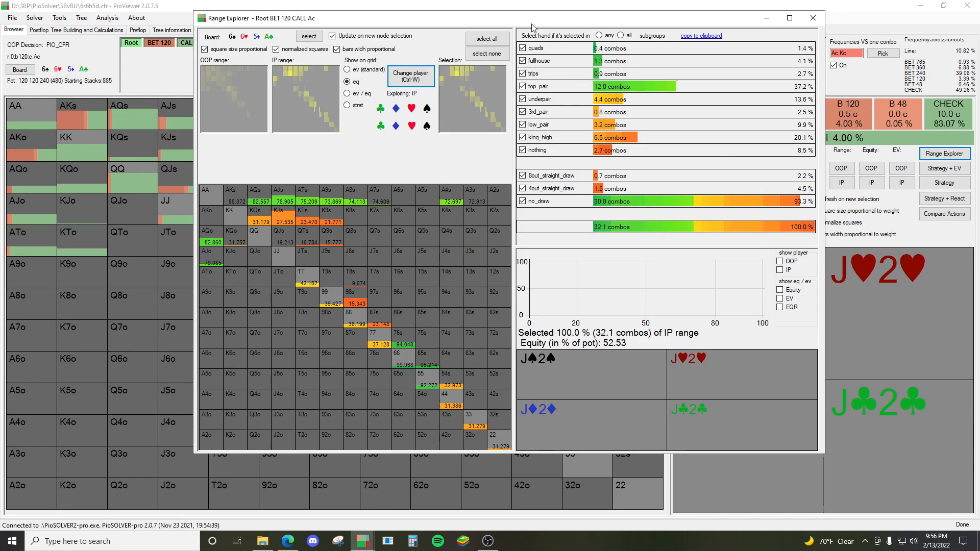
left_click(813, 18)
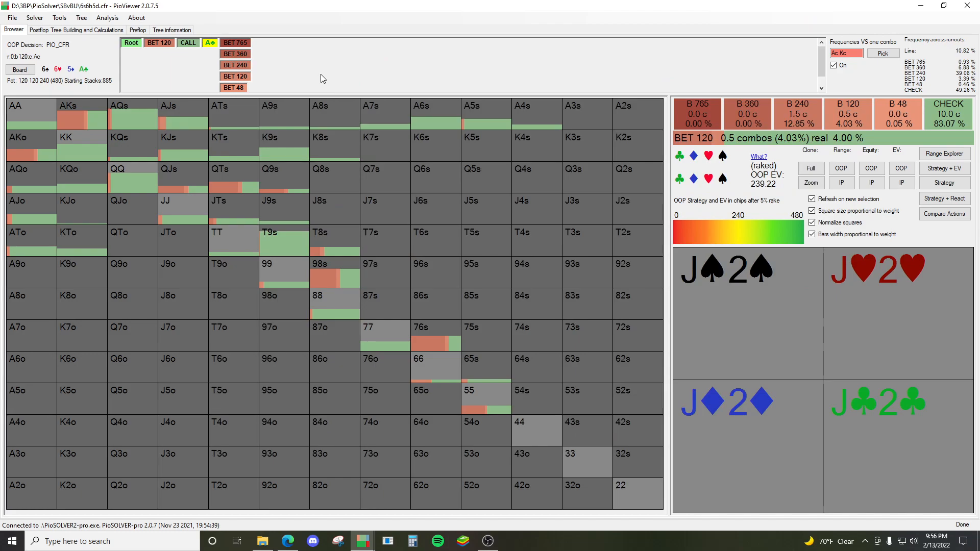
- Open the runouts EV comparison for the Ac turn node and display the strategy for every turn card
left_click(107, 17)
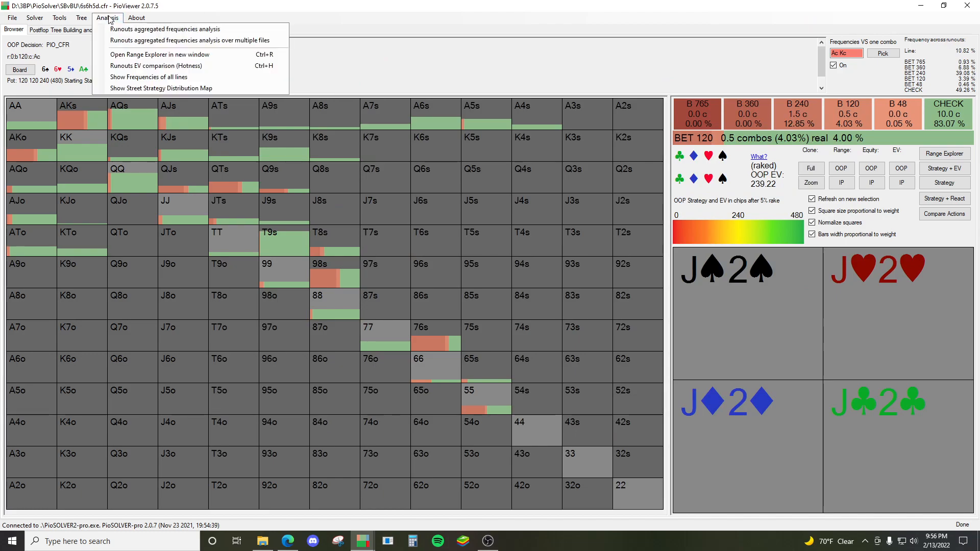
left_click(141, 71)
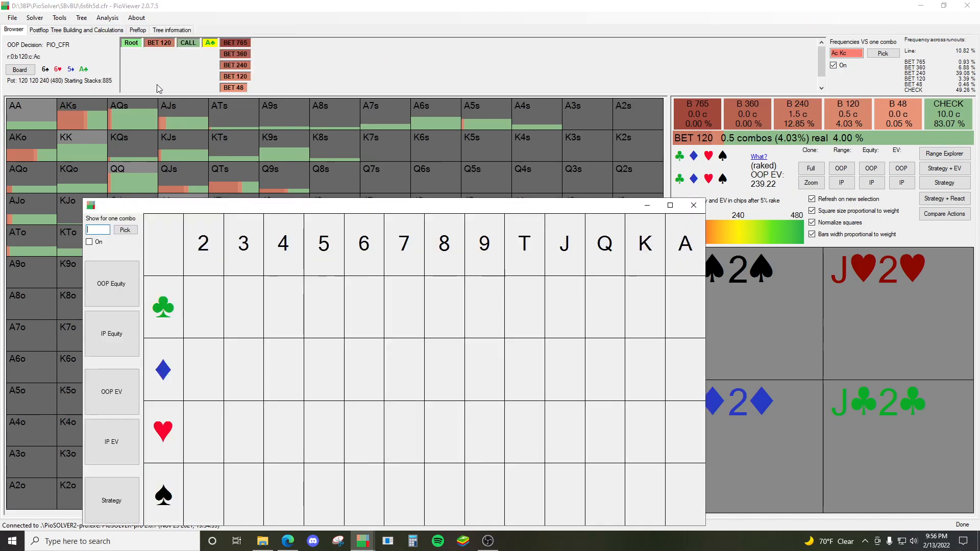
left_click_drag(280, 198, 391, 82)
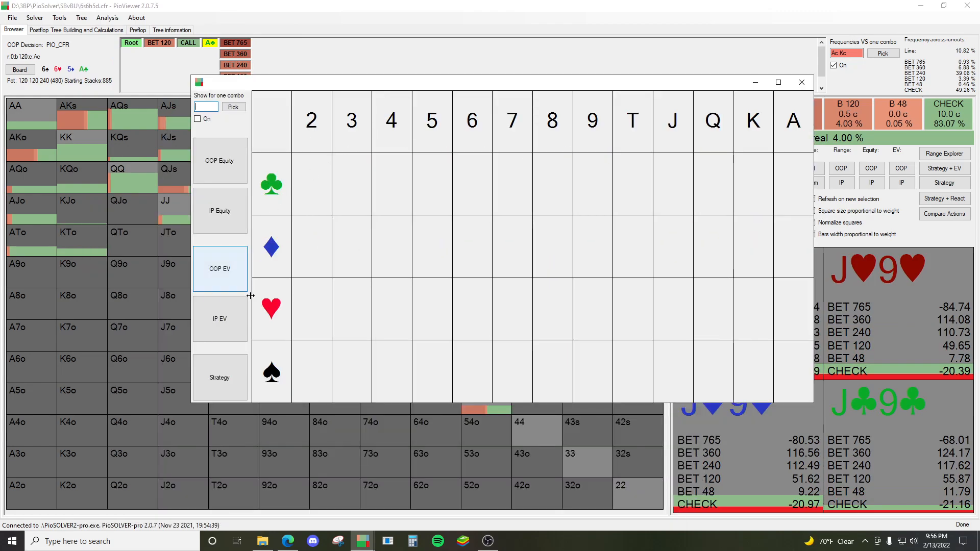
left_click(242, 380)
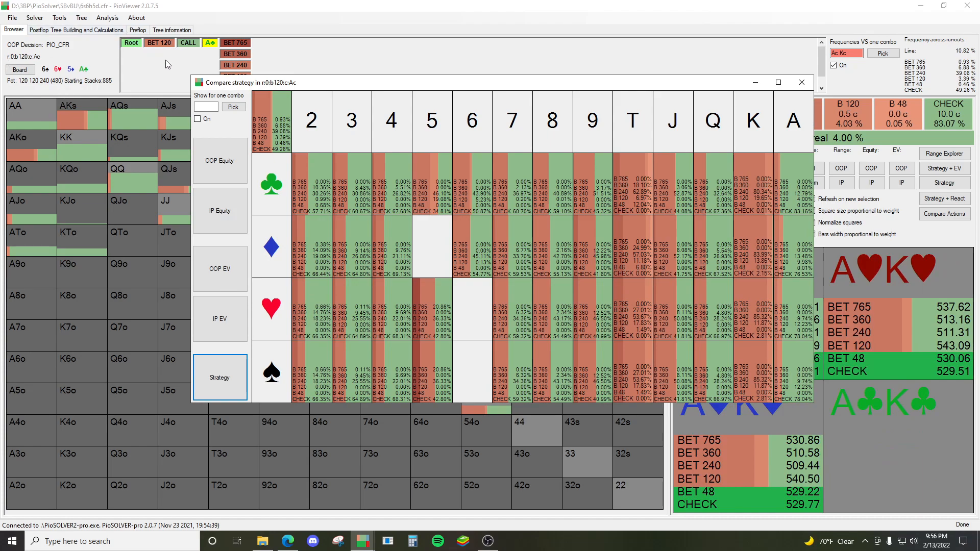
left_click(173, 155)
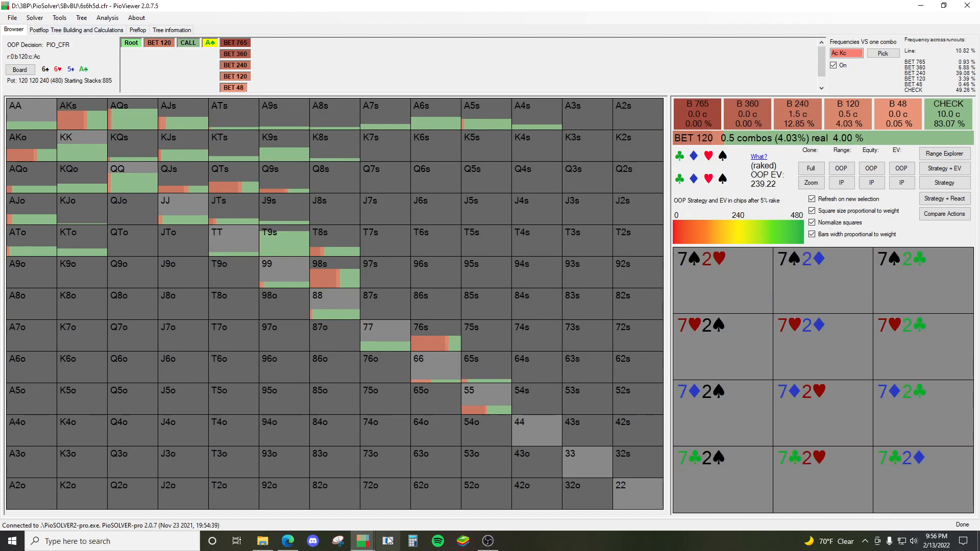
mouse_move(362, 541)
left_click(450, 500)
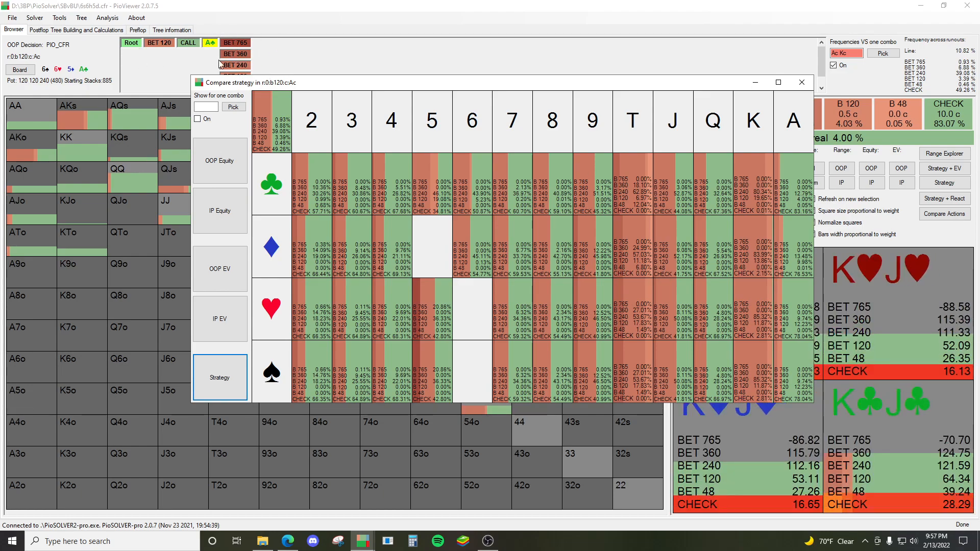
- Reopen the runouts EV comparison, show the strategy across all turn cards and enlarge its window
left_click(108, 19)
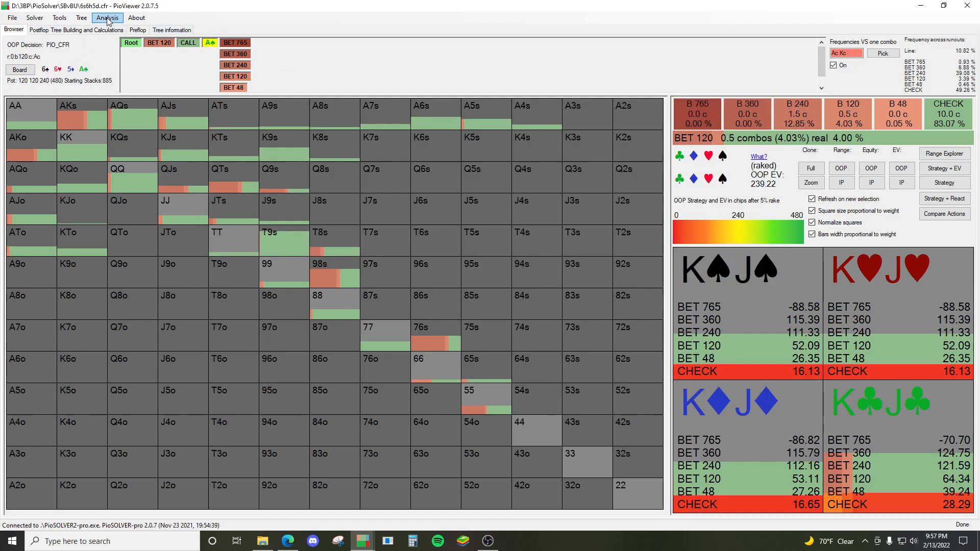
left_click(107, 19)
left_click(128, 71)
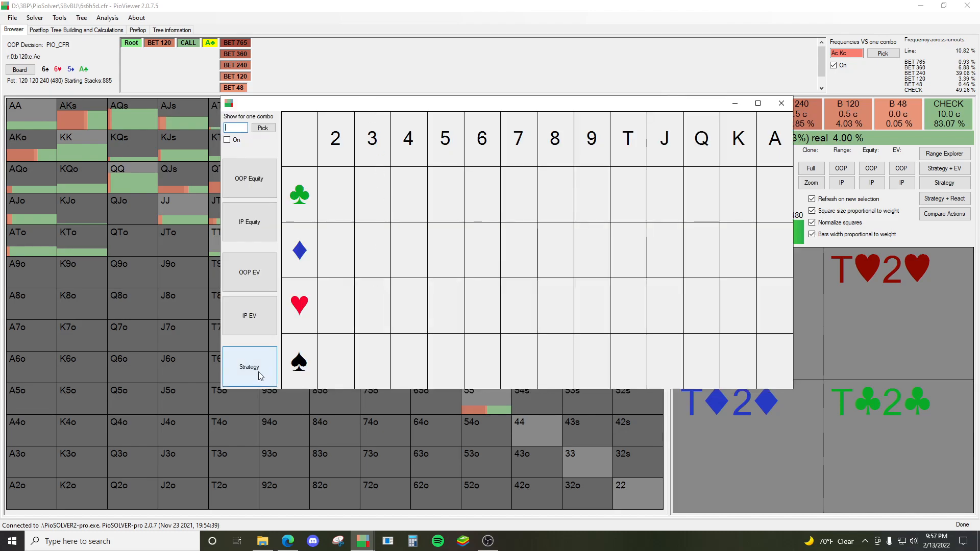
left_click(256, 375)
left_click_drag(325, 390, 324, 428)
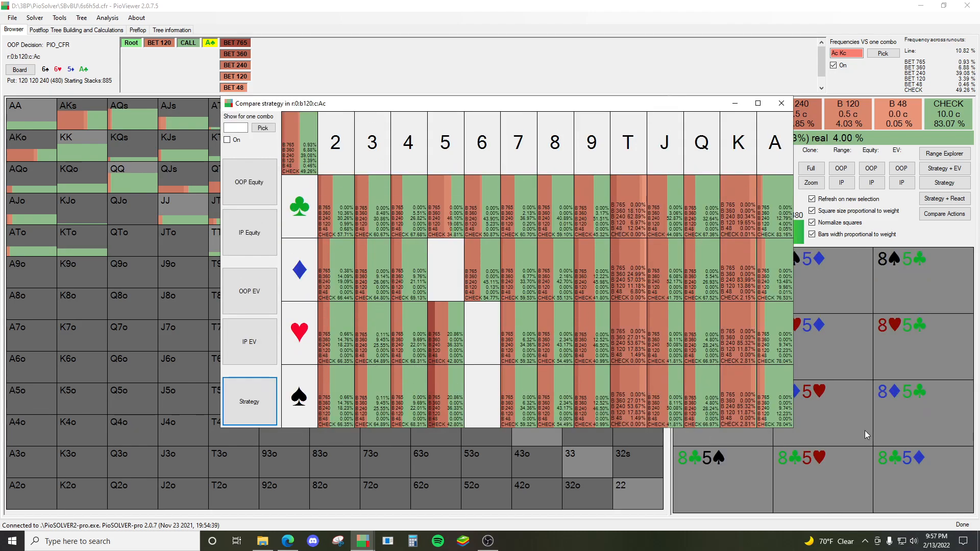
left_click_drag(793, 429, 864, 438)
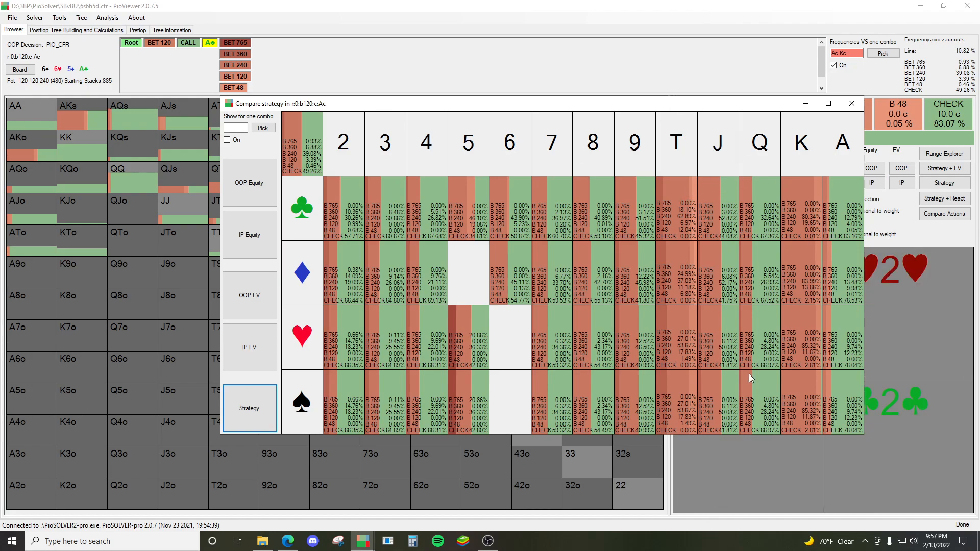
- Load the Th and Kc turns from the comparison grid, view OOP and IP equity across turn cards, and close the comparison
left_click(685, 360)
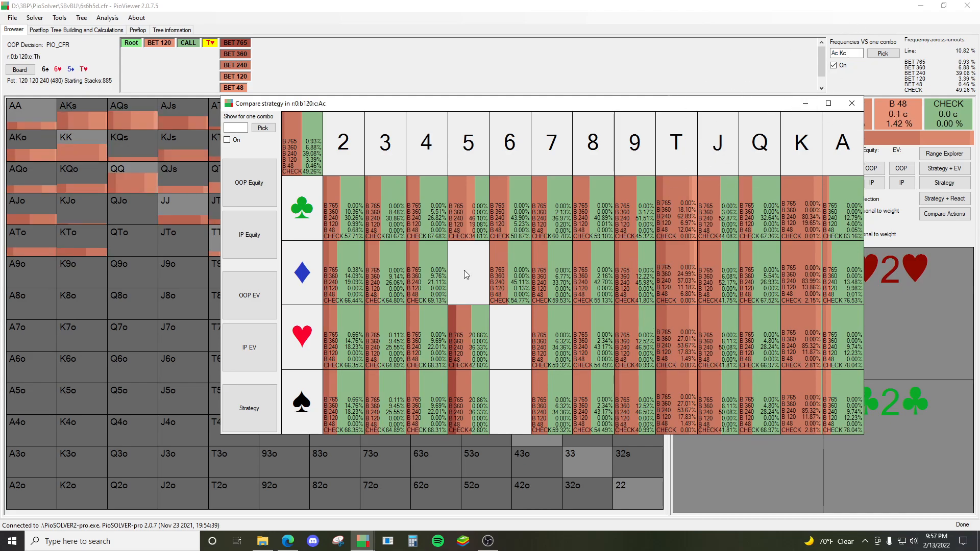
left_click(812, 208)
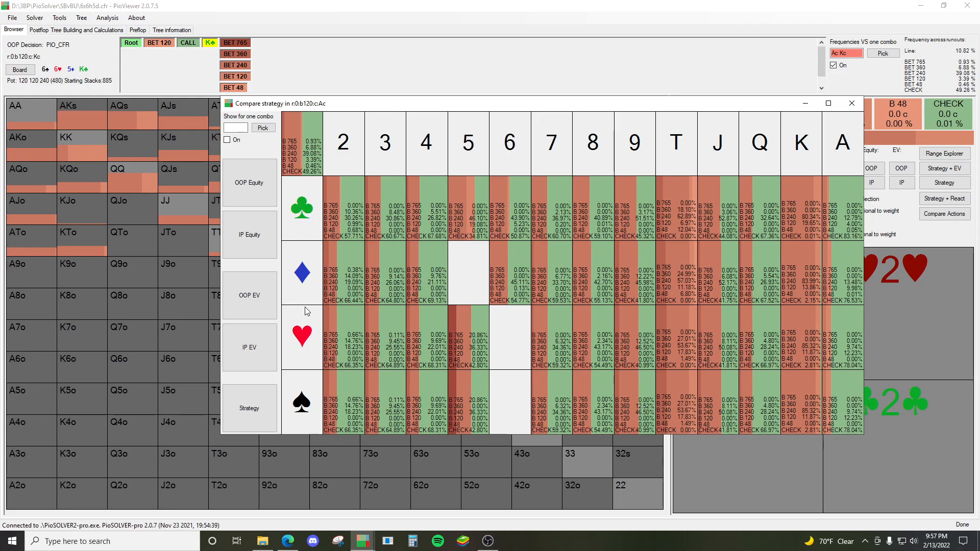
left_click(264, 177)
left_click(266, 230)
left_click(250, 182)
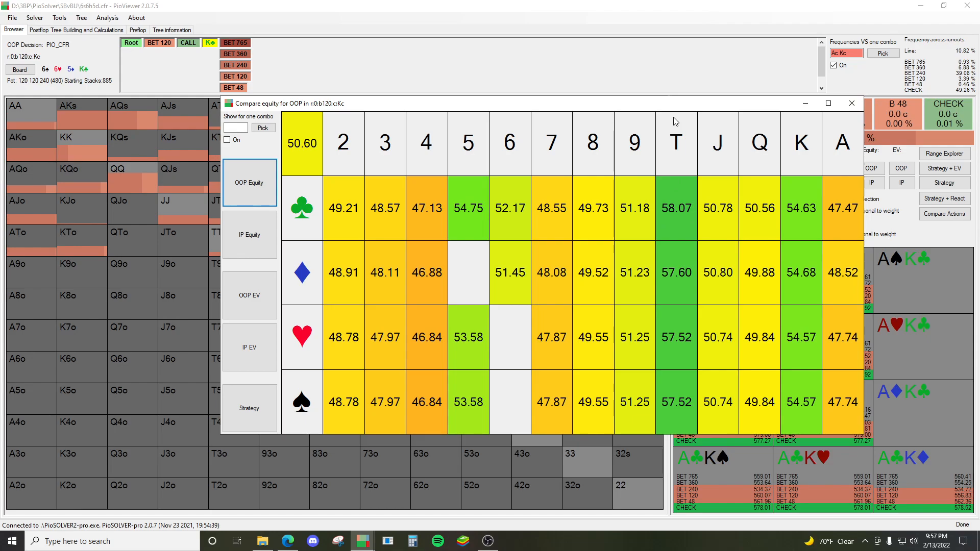
left_click(860, 104)
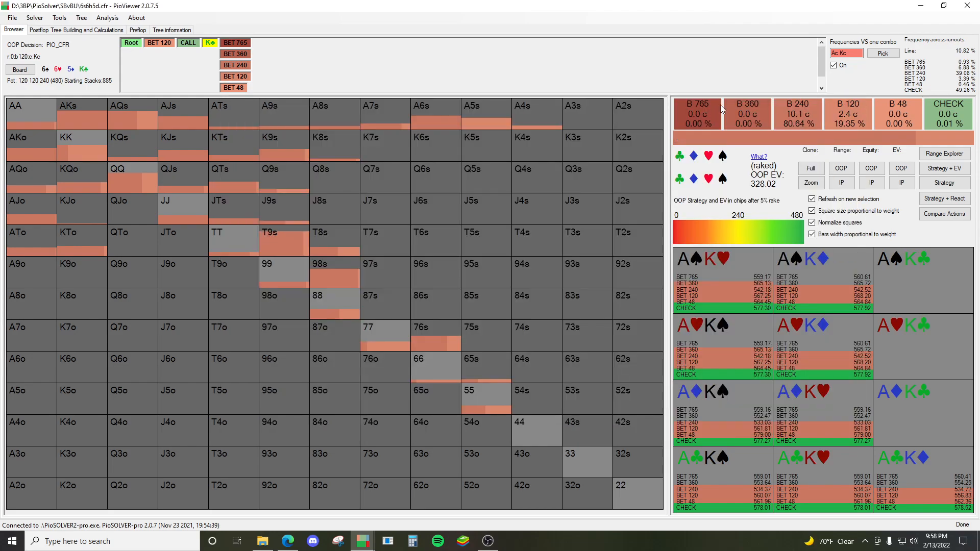
- Review the IP response to BET 120 and the root strategy, then open the Tc turn node after CALL
left_click(152, 45)
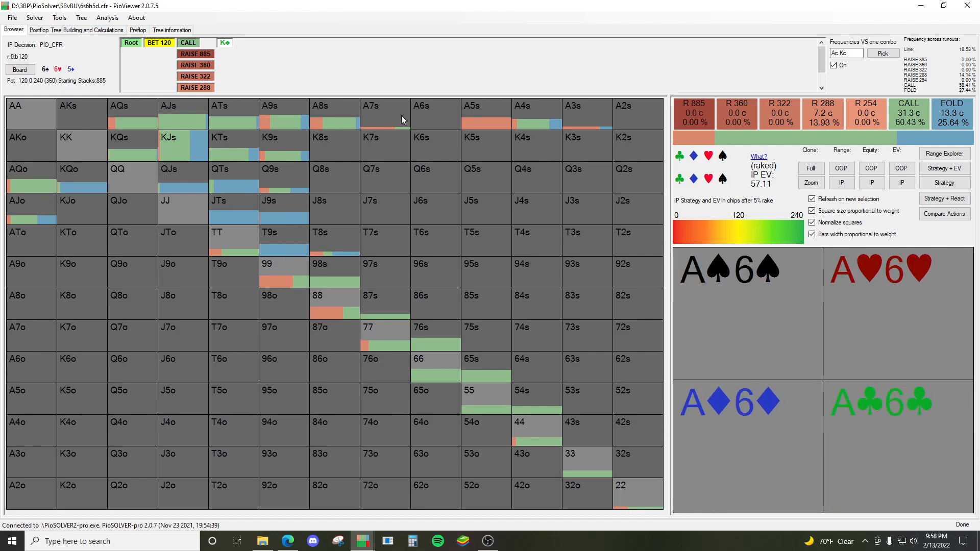
left_click(131, 43)
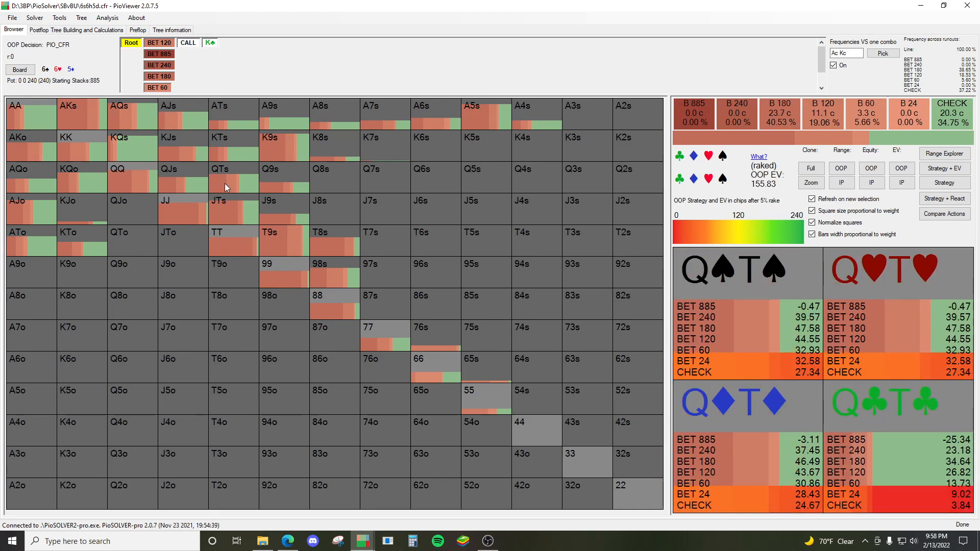
left_click(187, 43)
left_click(352, 45)
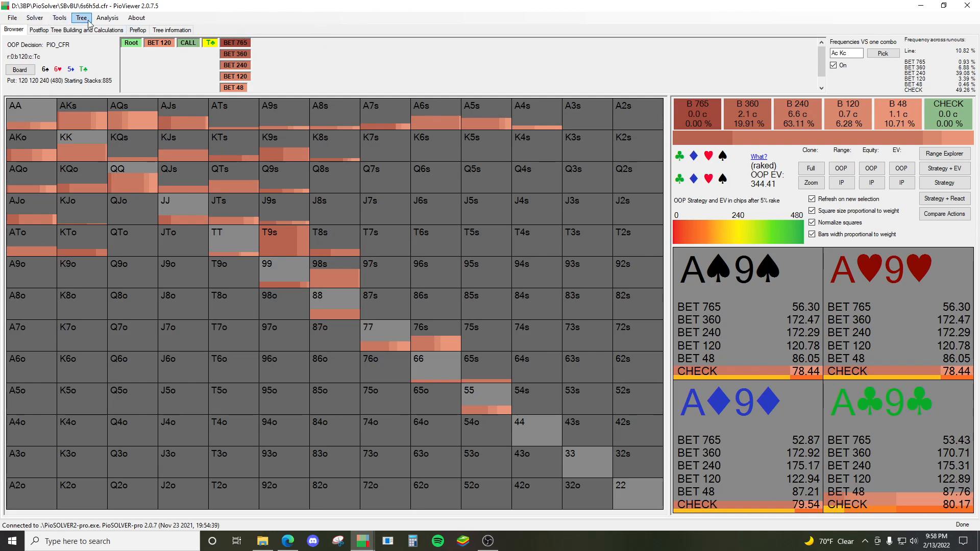
left_click(107, 18)
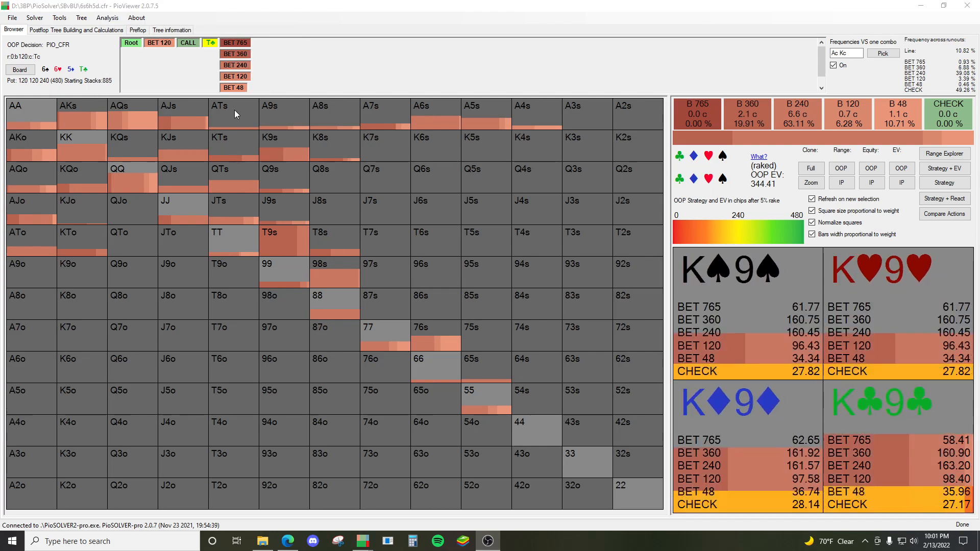
- Open the runouts aggregated frequencies analysis for the Tc turn node and close it without running a report
left_click(103, 18)
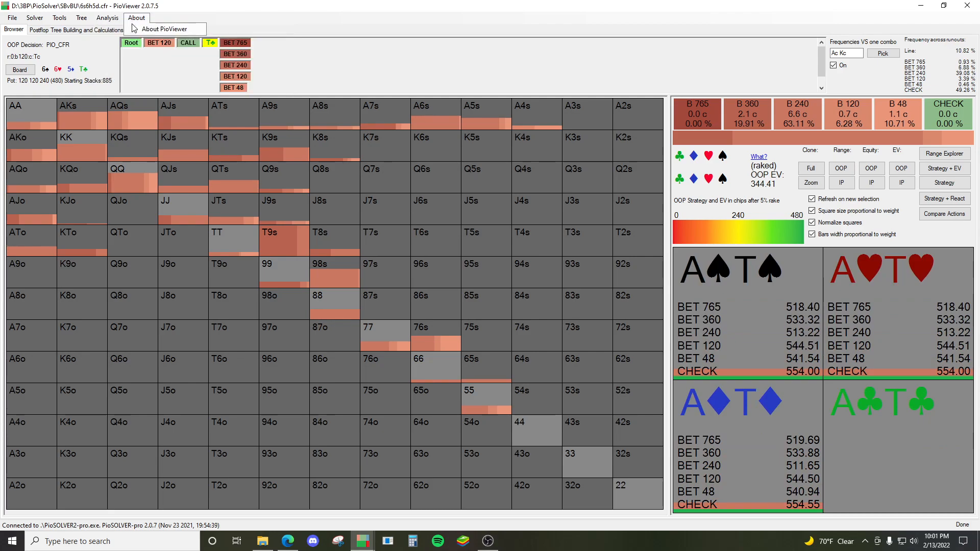
left_click(118, 41)
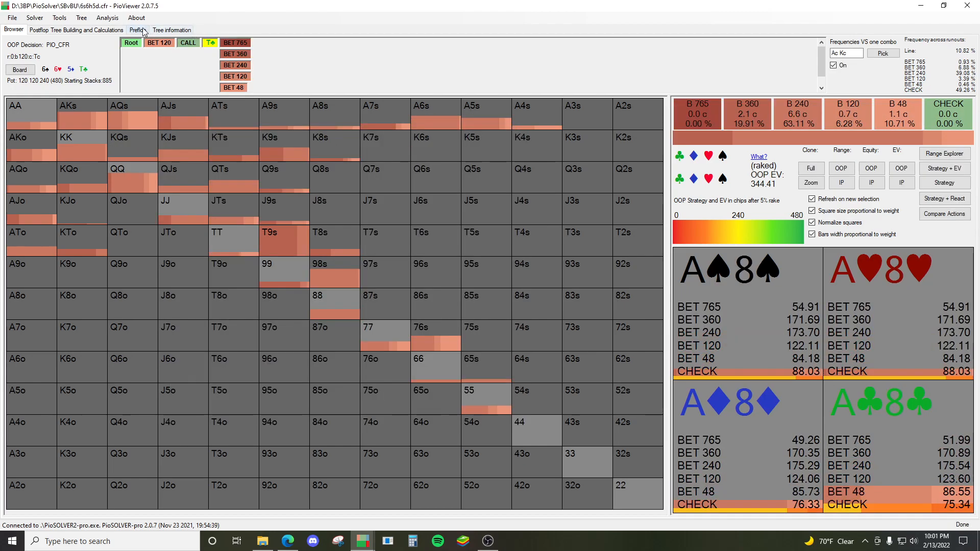
left_click(107, 17)
left_click(131, 34)
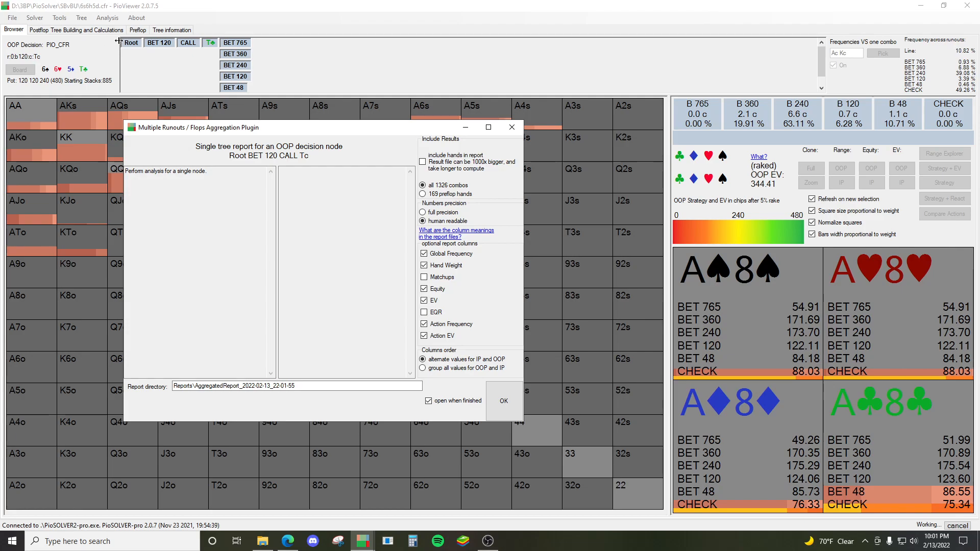
left_click(511, 128)
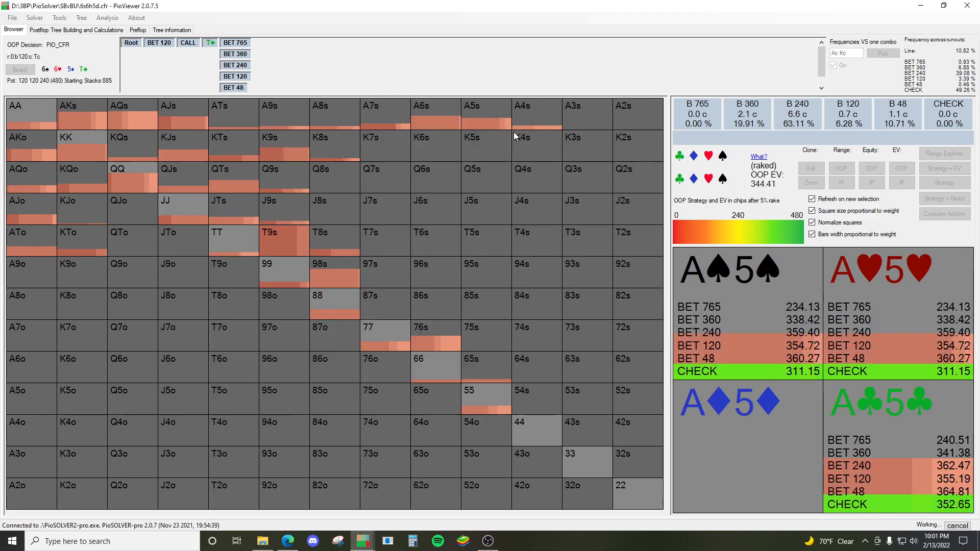
left_click(82, 17)
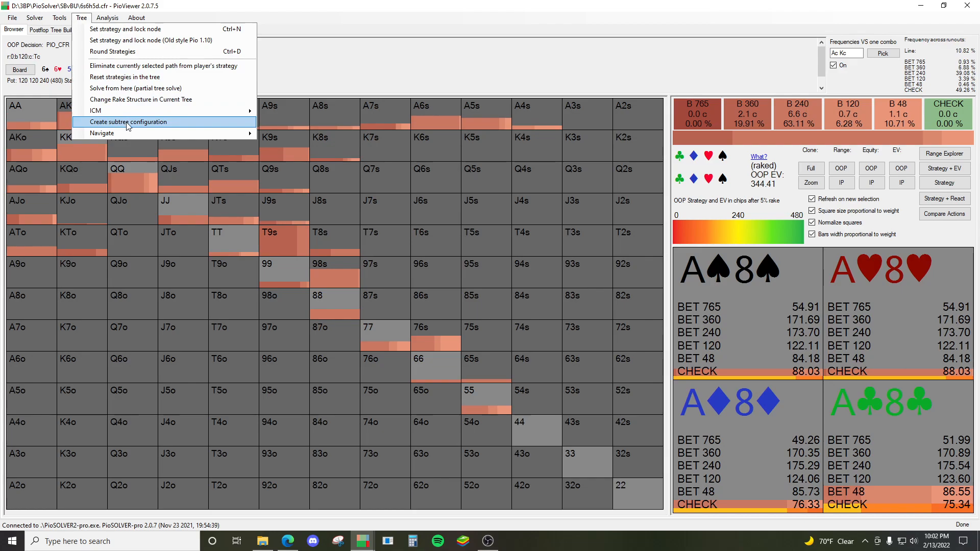
left_click(365, 86)
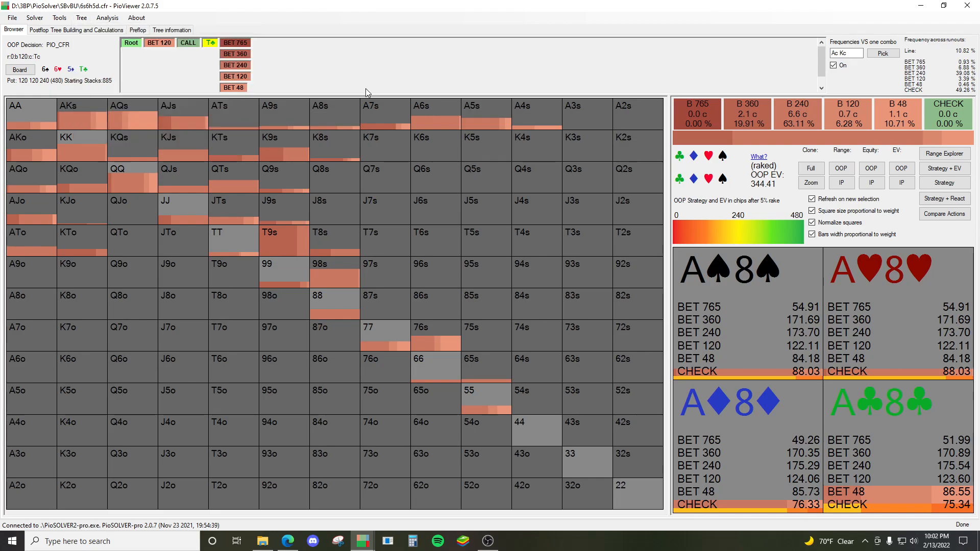
left_click(135, 44)
left_click(203, 43)
scroll(475, 76, "down", 1)
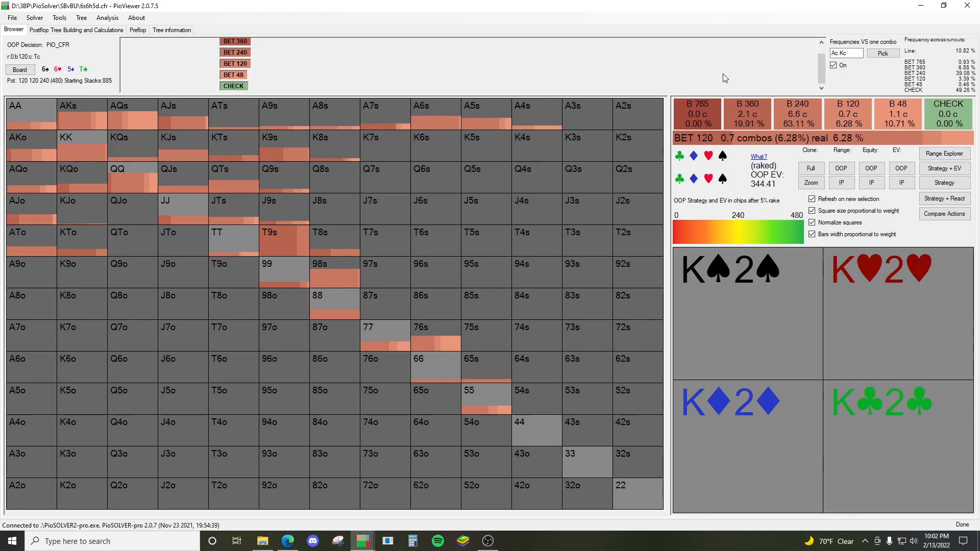
left_click(107, 17)
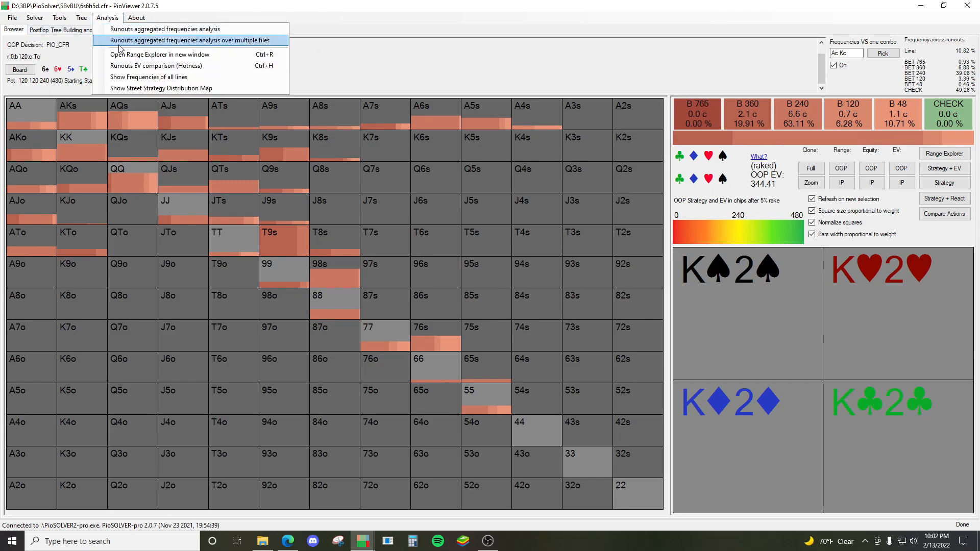
mouse_move(81, 18)
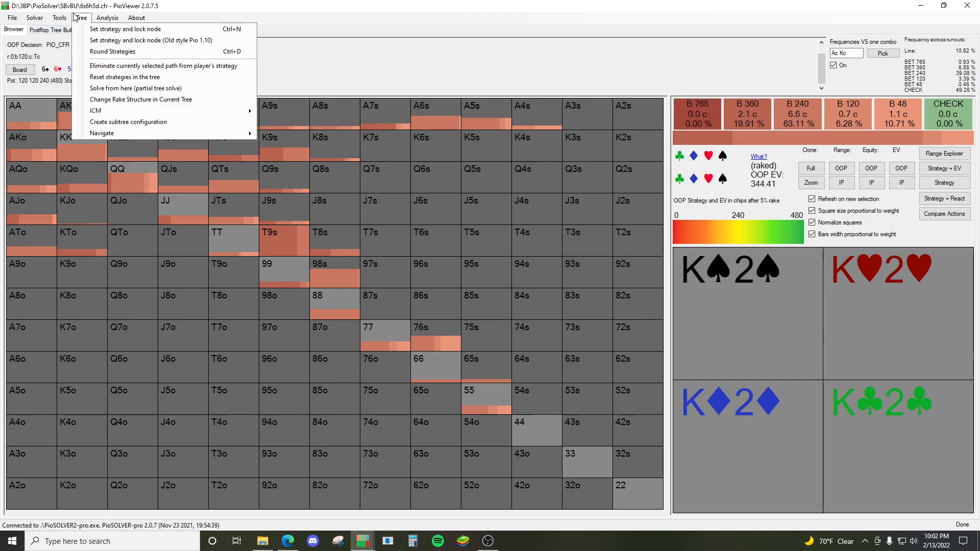
left_click(82, 18)
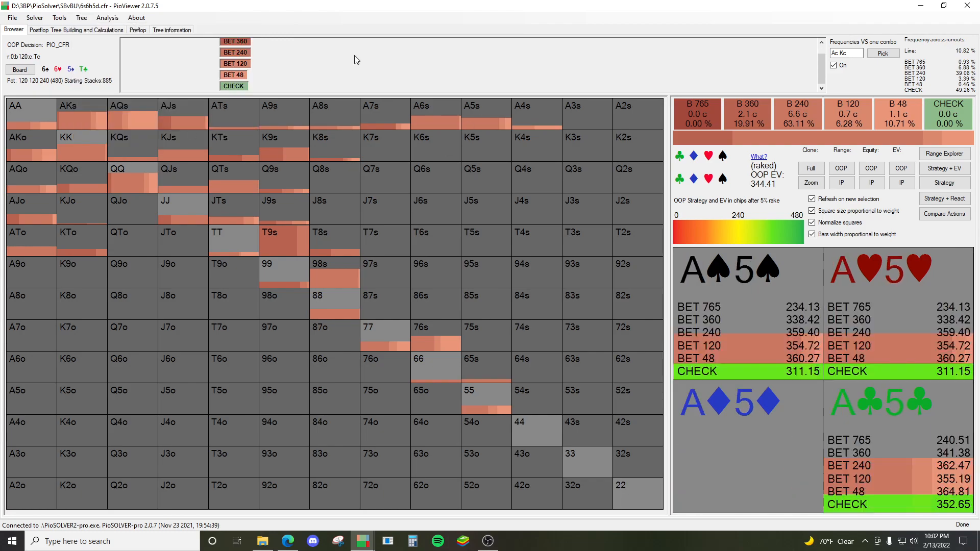
scroll(311, 81, "up", 1)
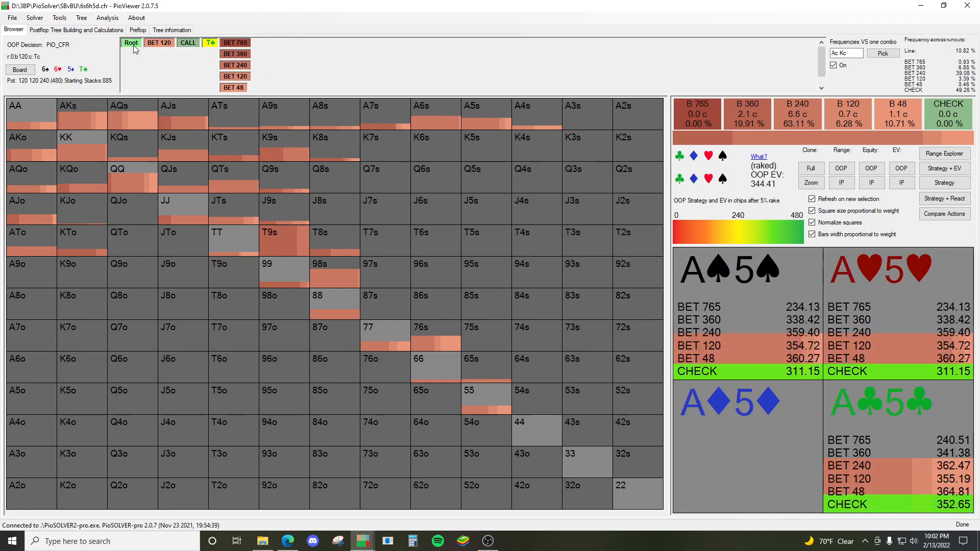
- Switch the turn card to Jc and create a subtree configuration from that node
left_click(212, 45)
left_click(372, 60)
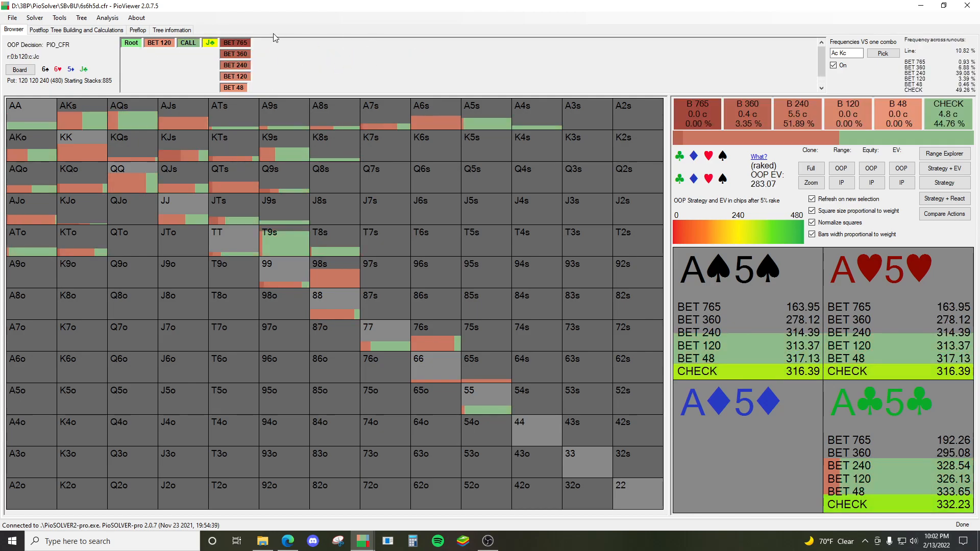
left_click(83, 20)
left_click(83, 20)
left_click(84, 20)
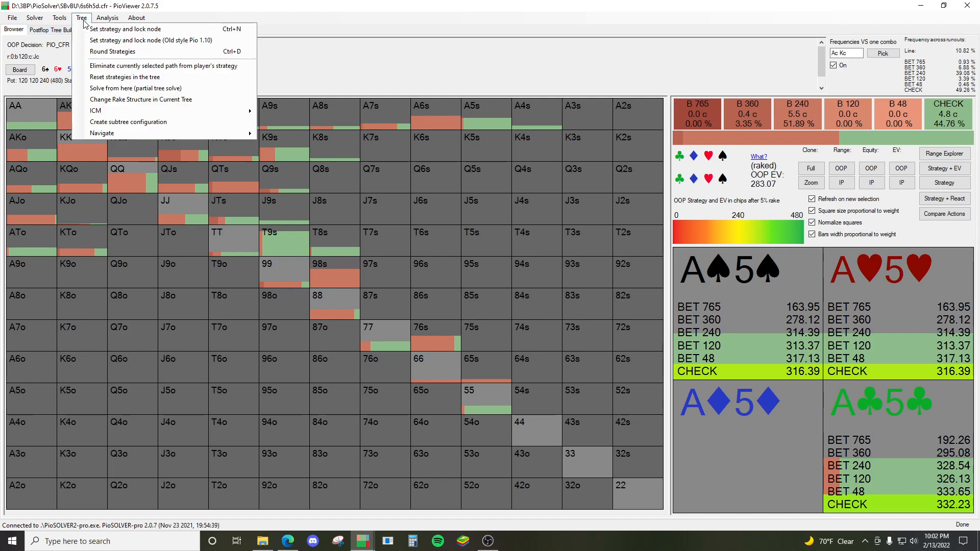
left_click(143, 120)
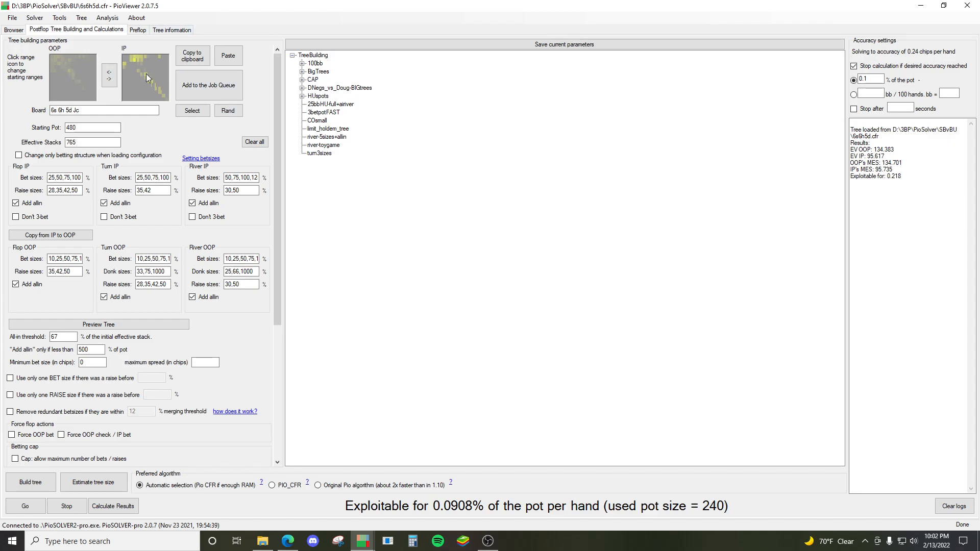
- View the subtree's IP and OOP starting ranges, closing each range window without changes
left_click(164, 65)
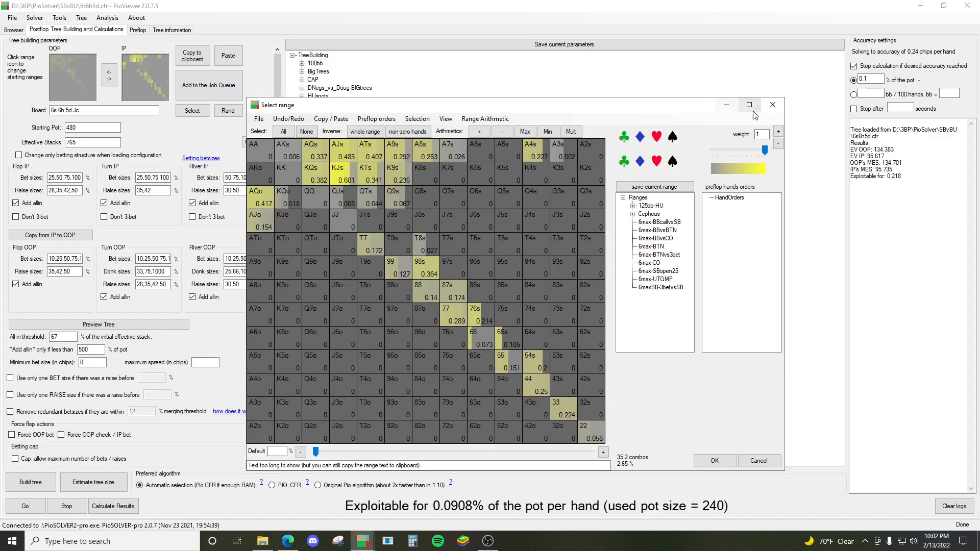
left_click(772, 106)
left_click(70, 85)
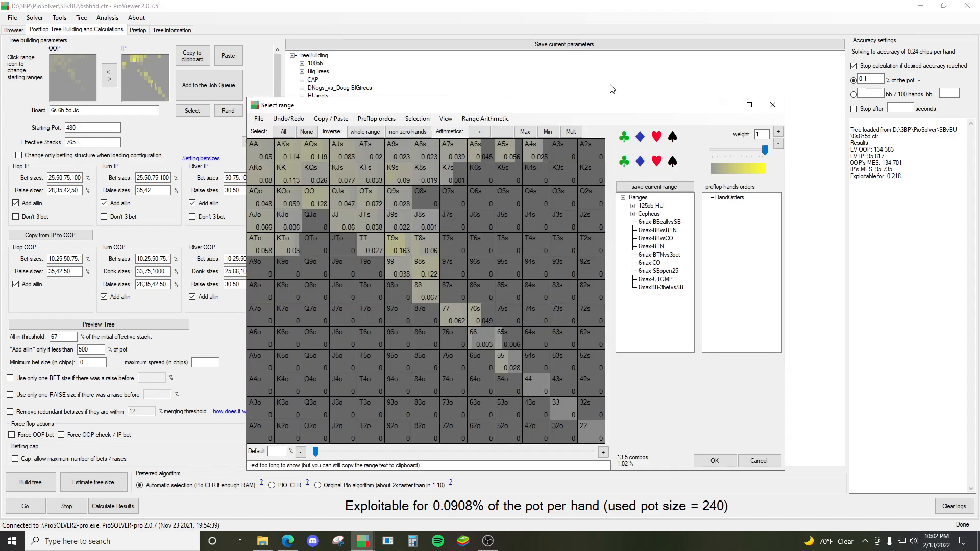
left_click(772, 105)
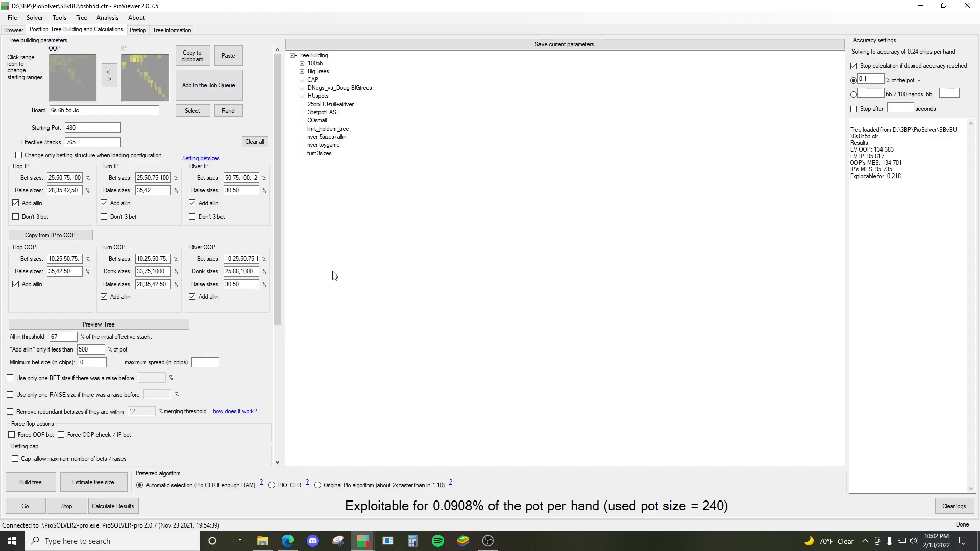
- Check the subtree's river OOP and turn IP bet sizes, and return to the strategy browser
left_click_drag(225, 258, 263, 256)
mouse_move(155, 178)
left_mouse_down()
mouse_move(51, 172)
mouse_move(159, 179)
left_mouse_up()
left_click(165, 177)
left_click(14, 29)
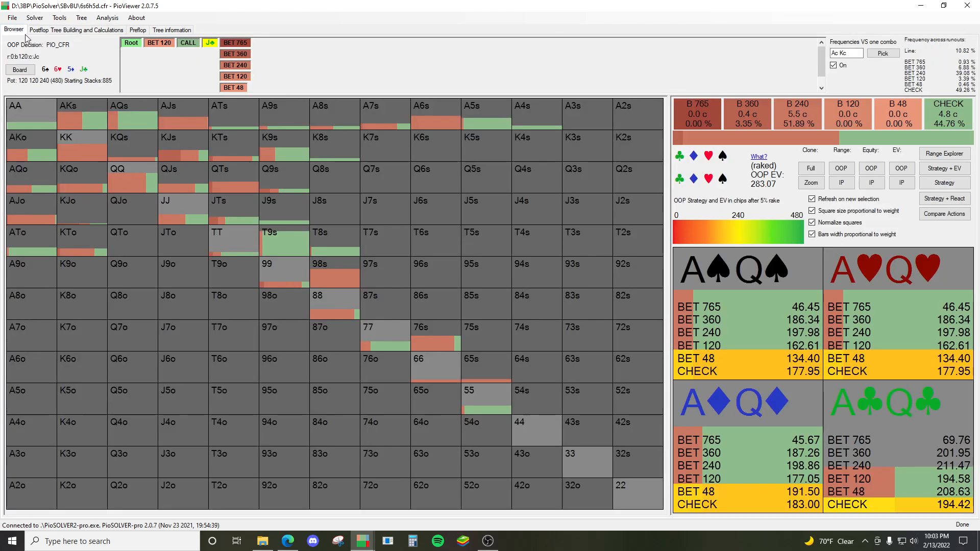
- Use the change runouts rank-up command to move the turn card from Jc to Qc
left_click(60, 18)
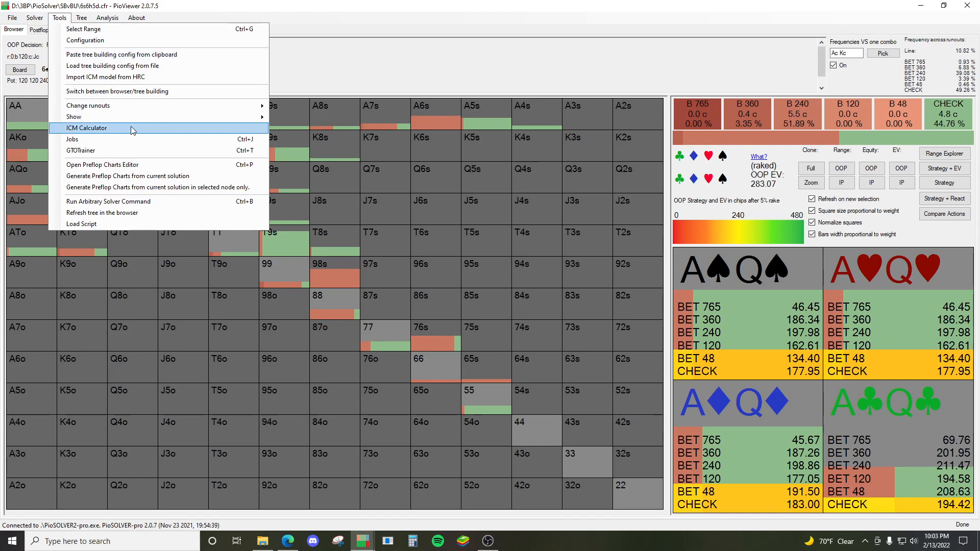
mouse_move(123, 106)
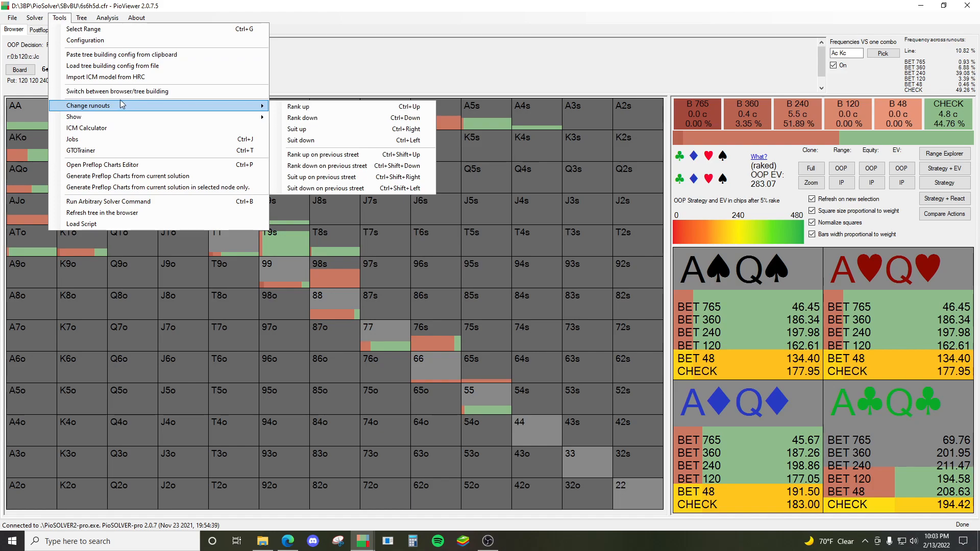
left_click(305, 108)
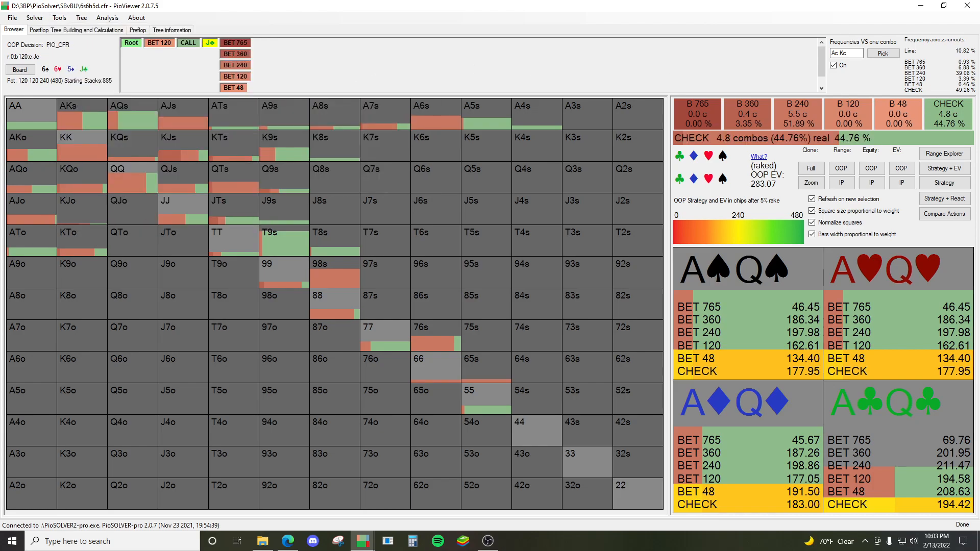
key("ctrl+Up")
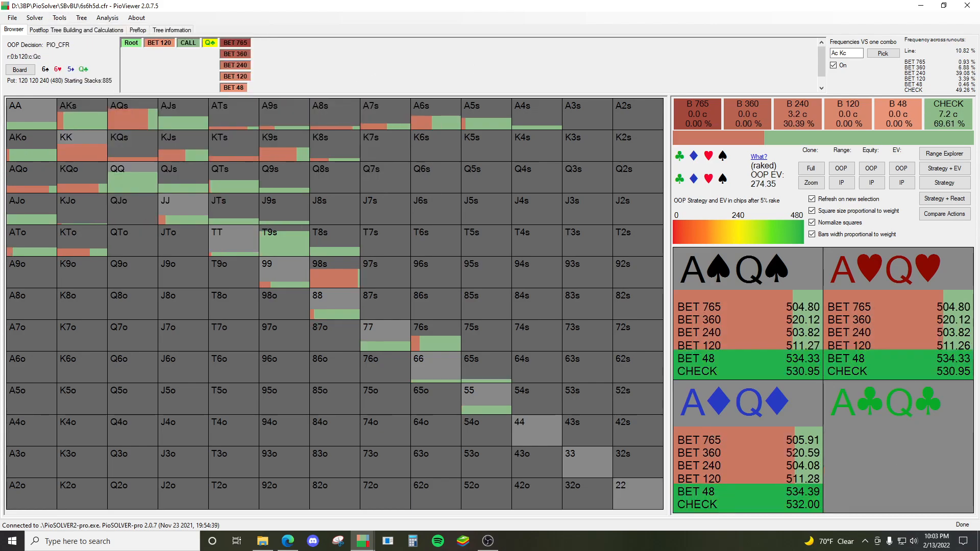
- Step the club turn card's rank down and up to compare the Tc, Jc and Qc strategies, ending on Jc
key("ctrl+Down")
key("ctrl+Down")
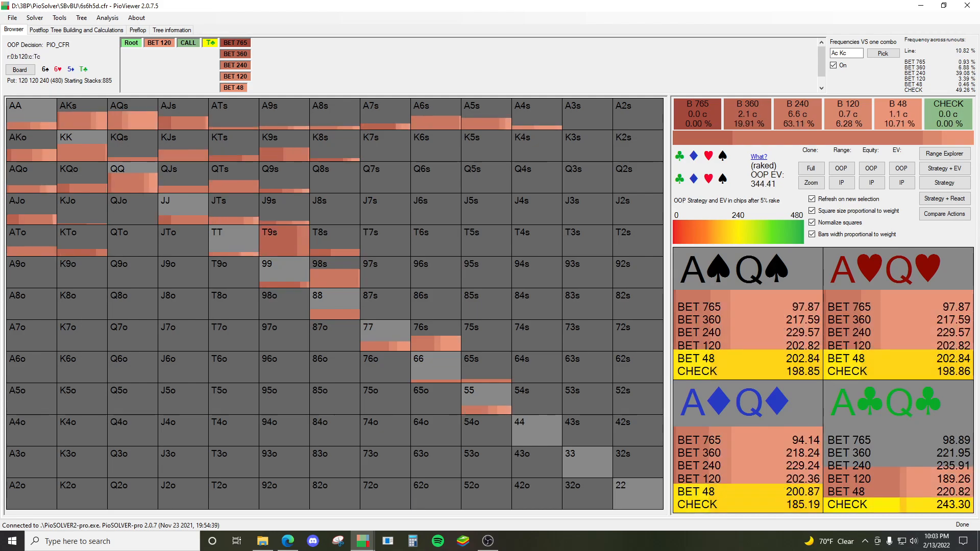
key("ctrl+Up")
key("ctrl+Down")
key("ctrl+Up")
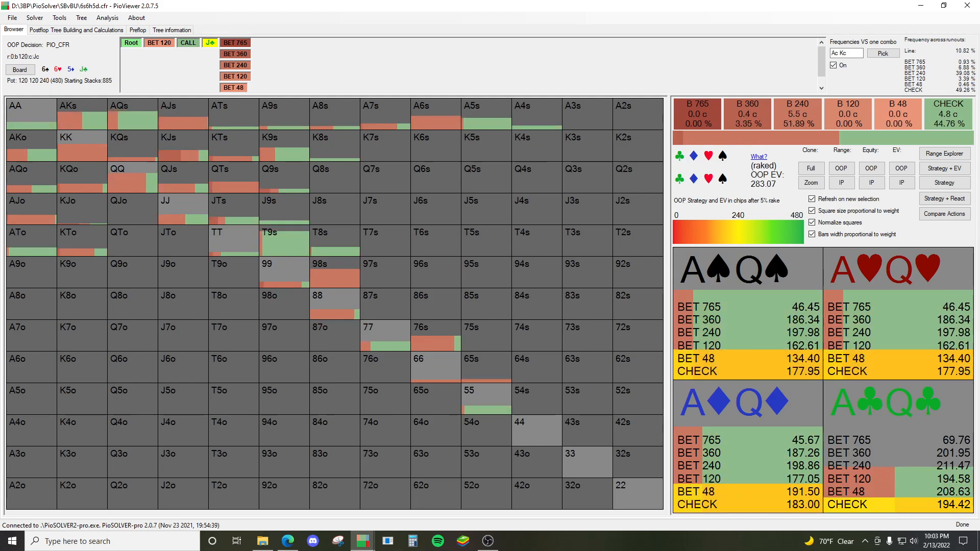
key("ctrl+Up")
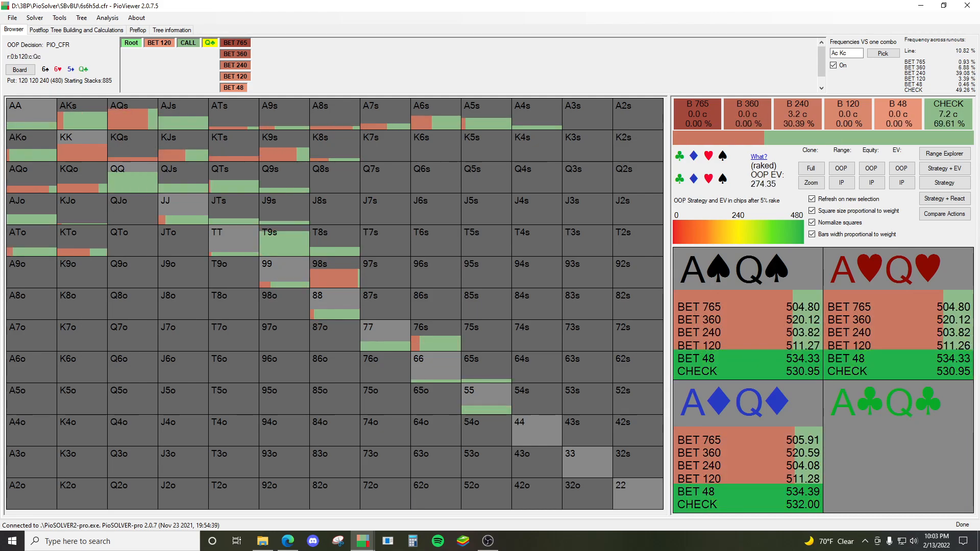
key("ctrl+Down")
key("ctrl+Up")
key("ctrl+Down")
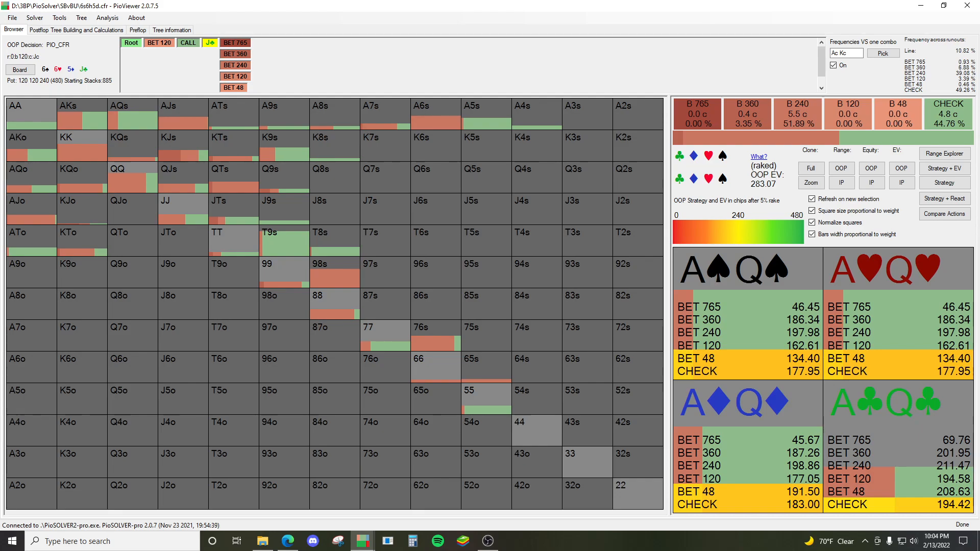
- Change the turn card's suit to spades and step through its ranks, ending on 5s
key("s")
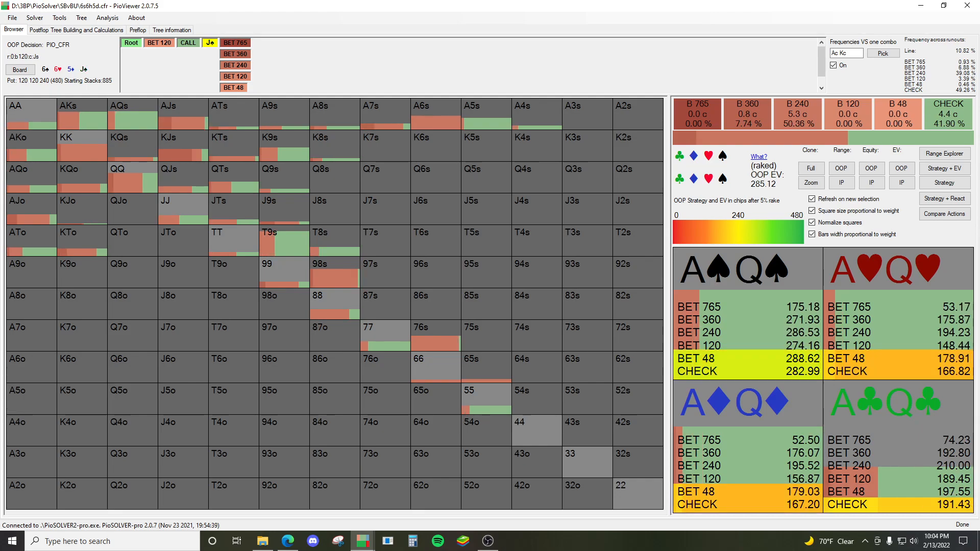
key("Up")
key("Up")
key("Down")
key("Down")
key("Down")
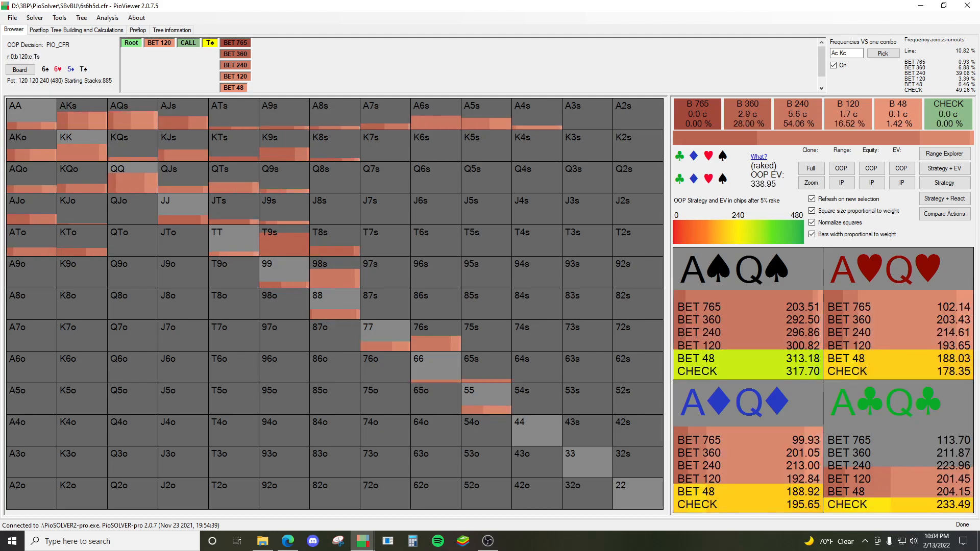
key("Down")
key("Down")
key("Down")
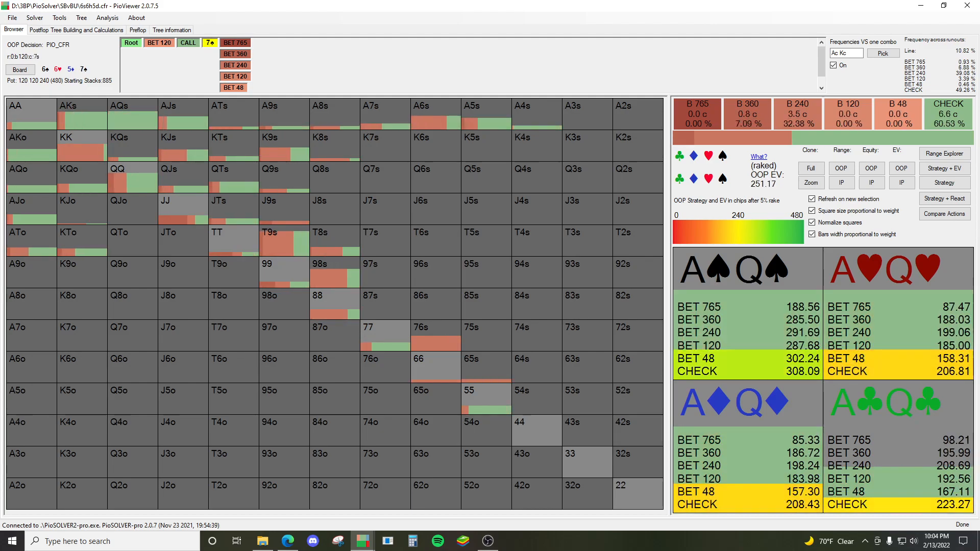
key("Down")
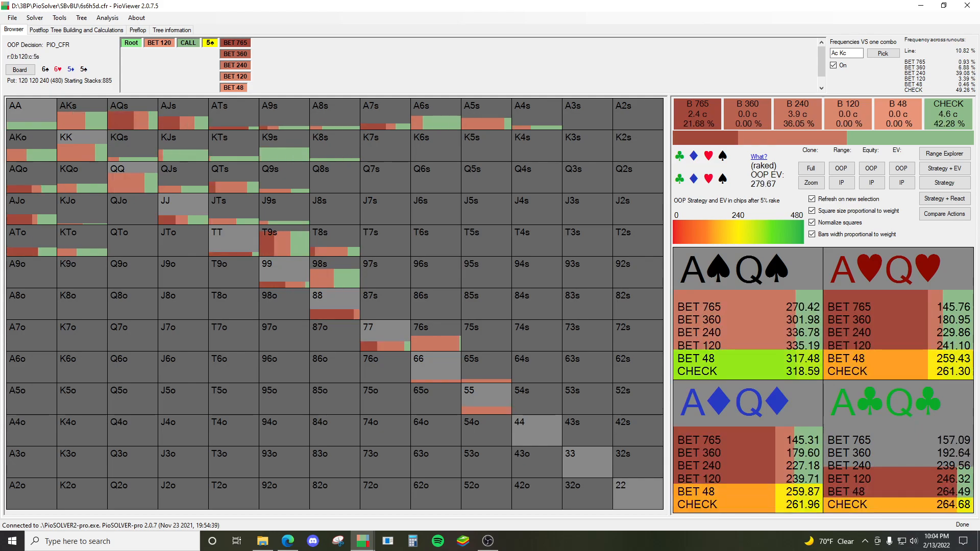
left_click(108, 18)
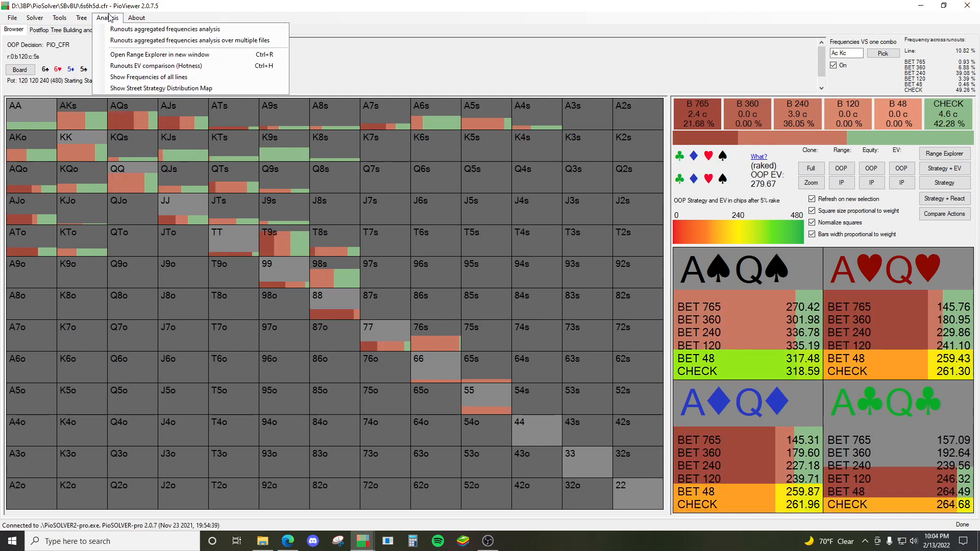
mouse_move(81, 20)
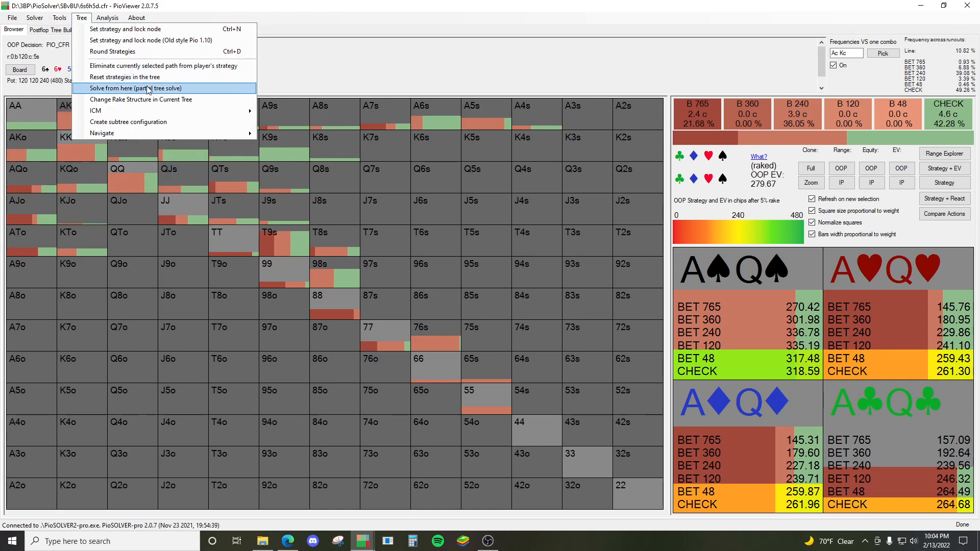
left_click(412, 62)
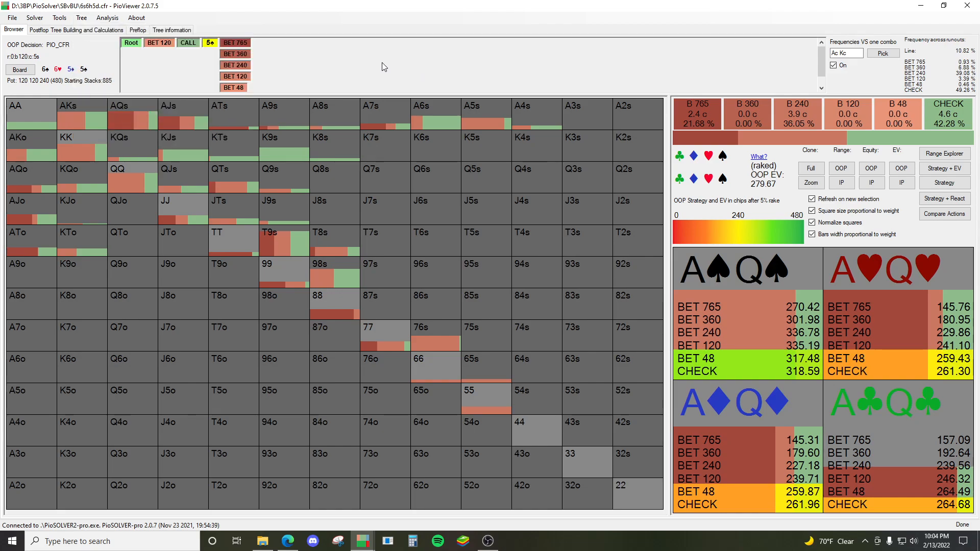
scroll(382, 62, "down", 1)
scroll(379, 60, "up", 1)
scroll(392, 46, "down", 1)
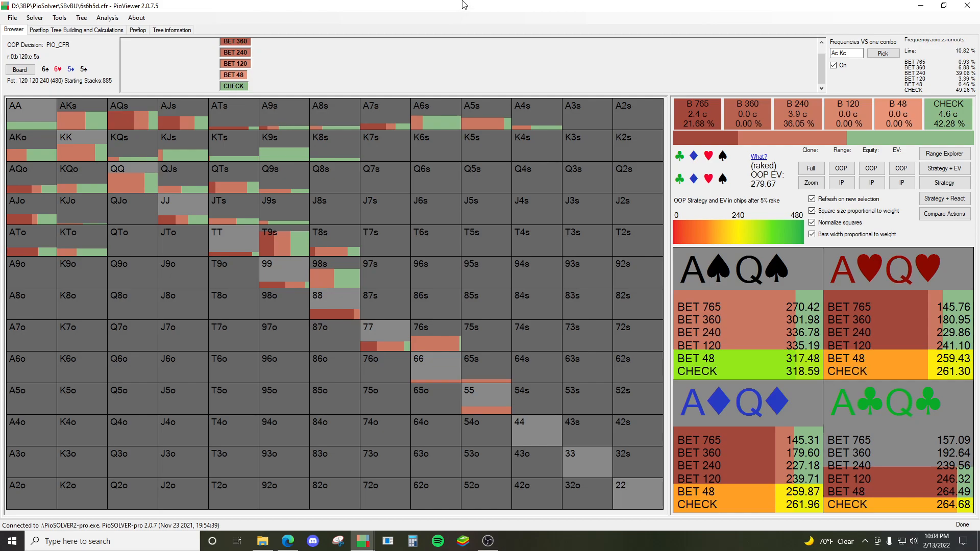